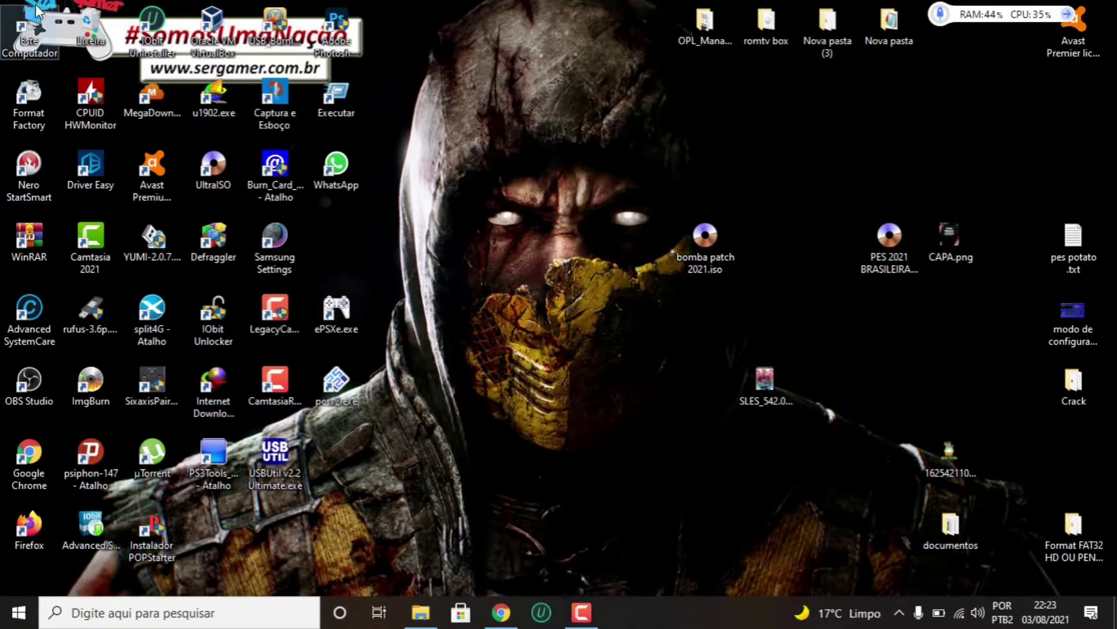
Open the DISCK PIQUE (H:) drive and examine its split game files and the contents of ul.cfg.
double_click(28, 32)
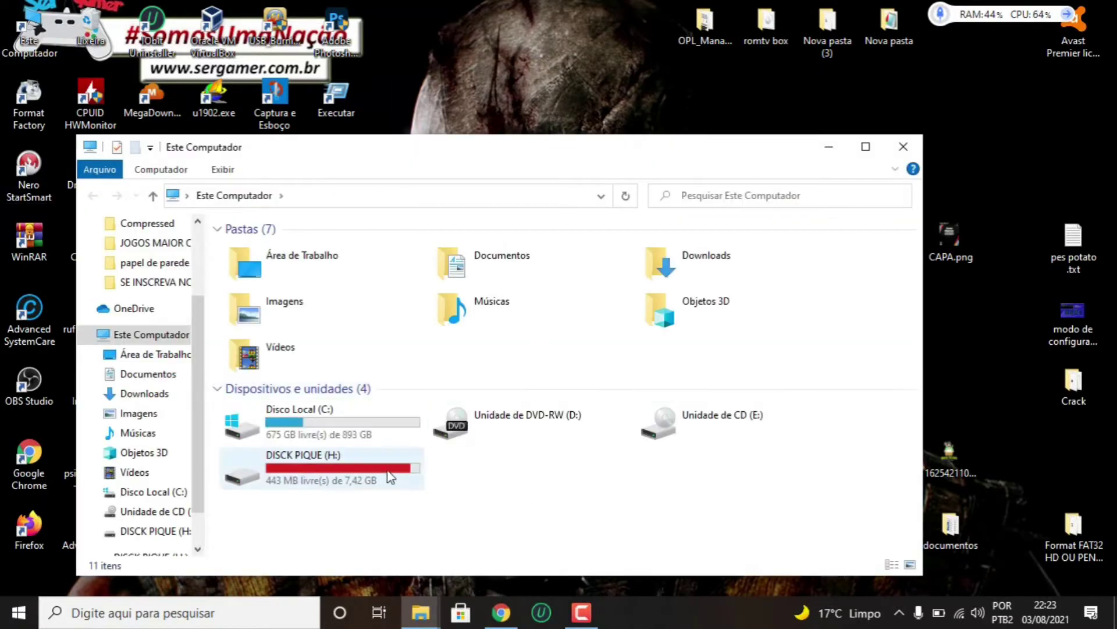
double_click(386, 475)
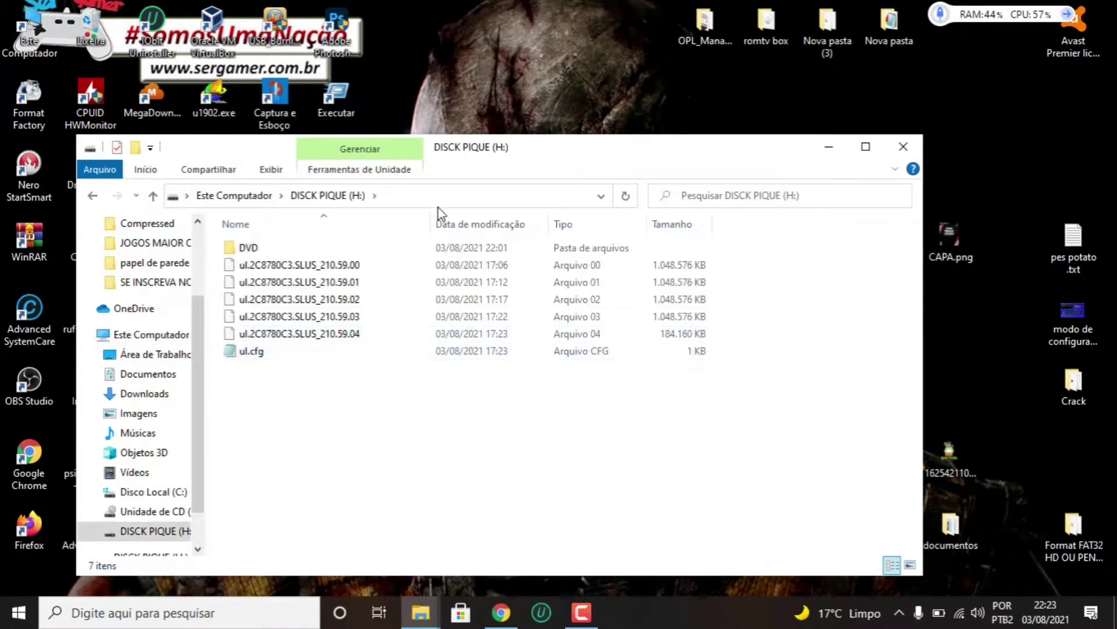
drag(798, 363, 524, 259)
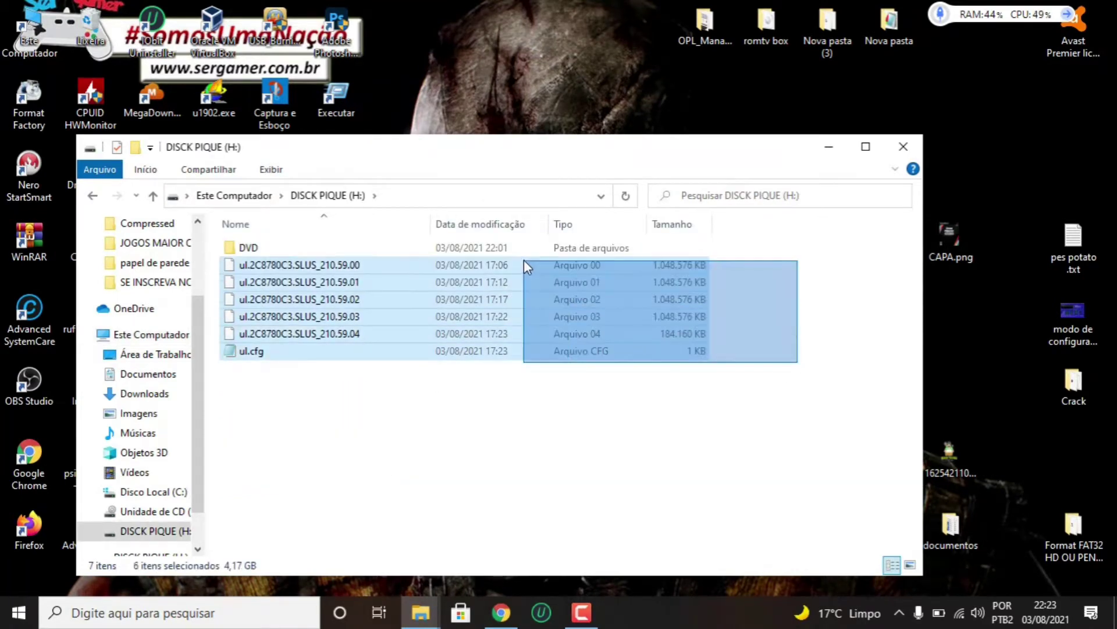
click(344, 431)
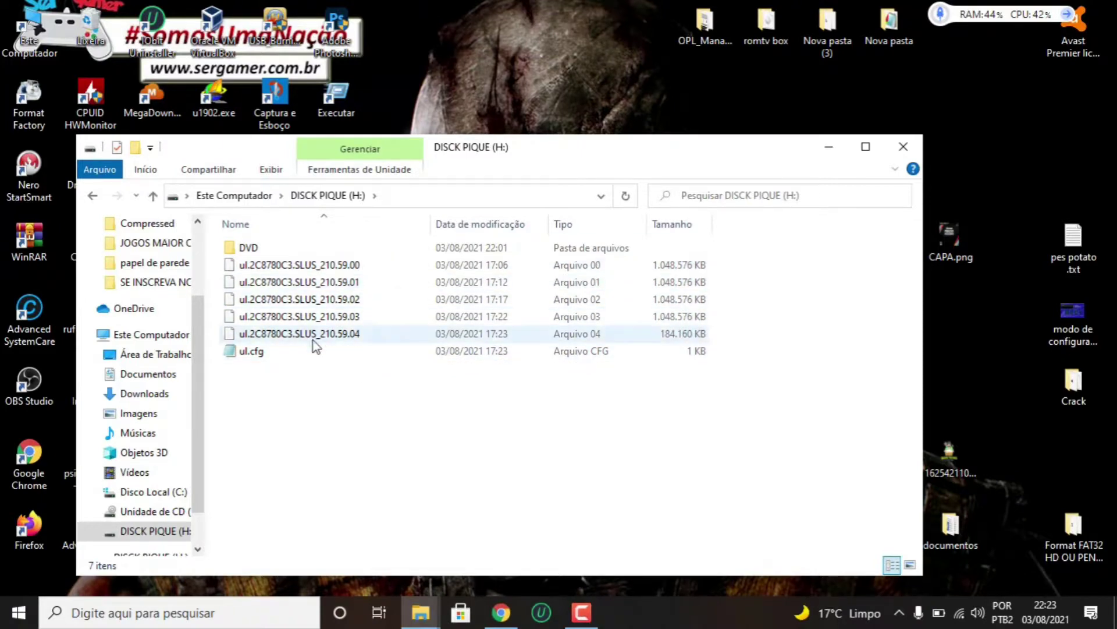
double_click(295, 352)
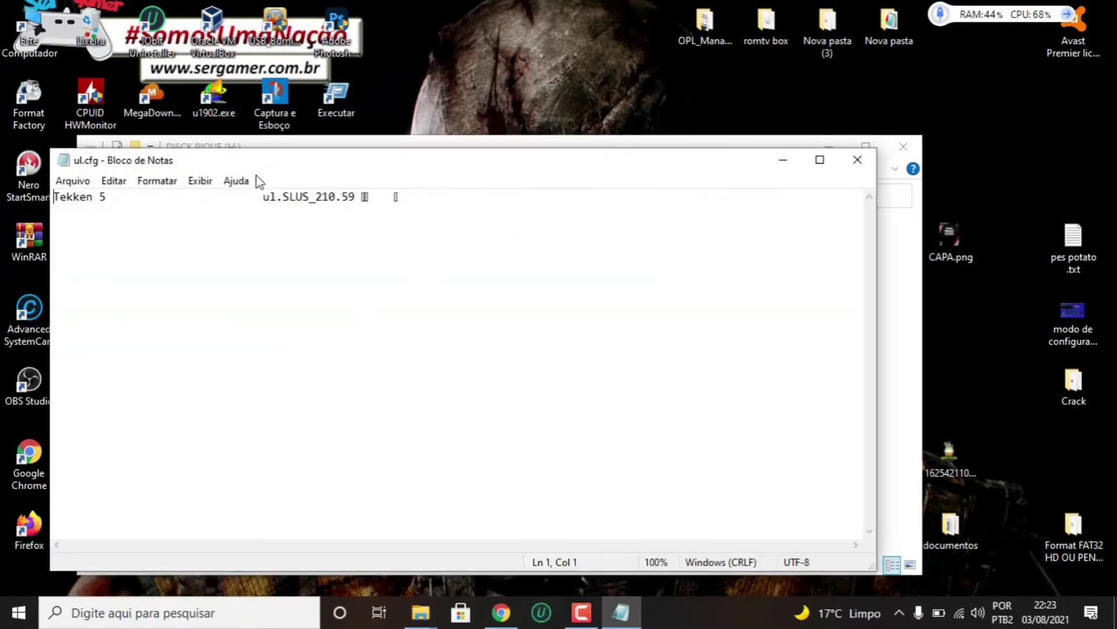
click(857, 160)
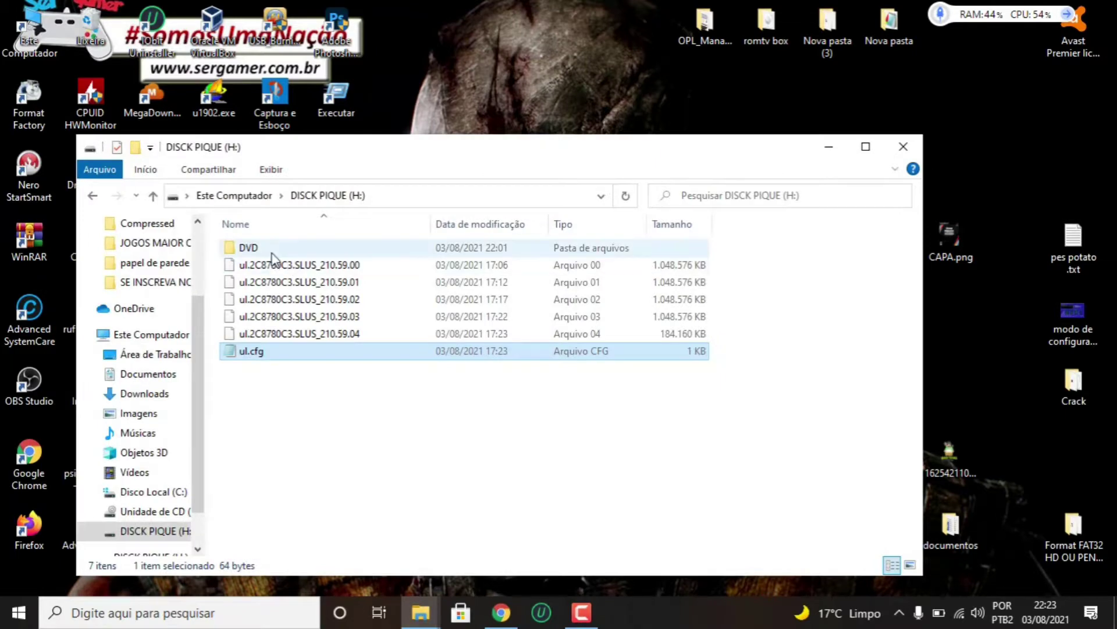
Look at the PES 2021 ISO in the drive's DVD folder, return to the drive root and minimize the window.
double_click(249, 249)
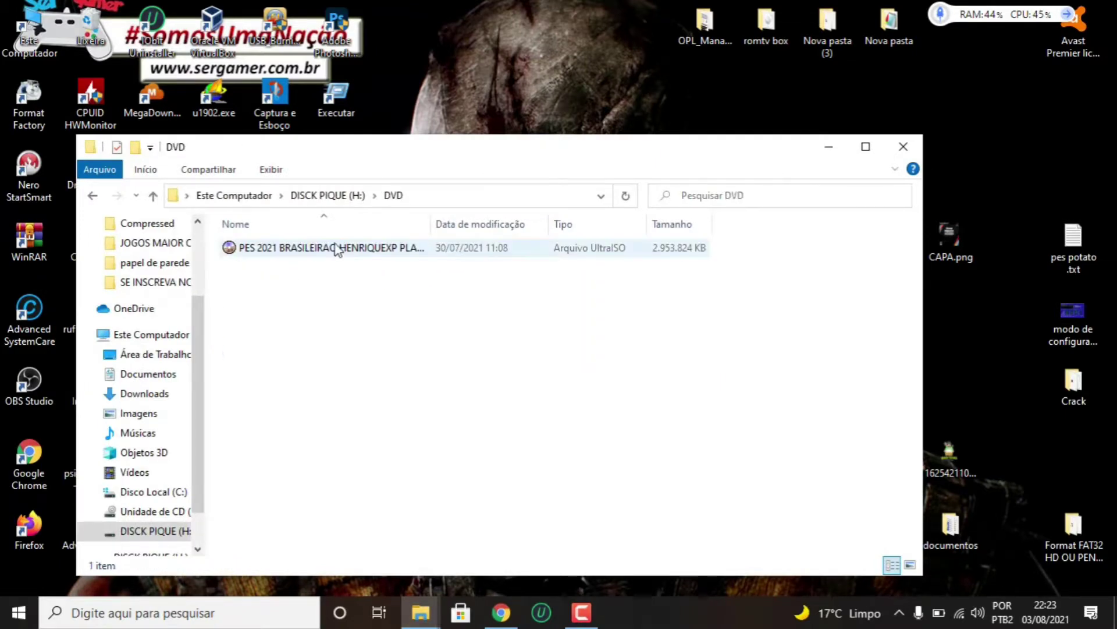
click(337, 250)
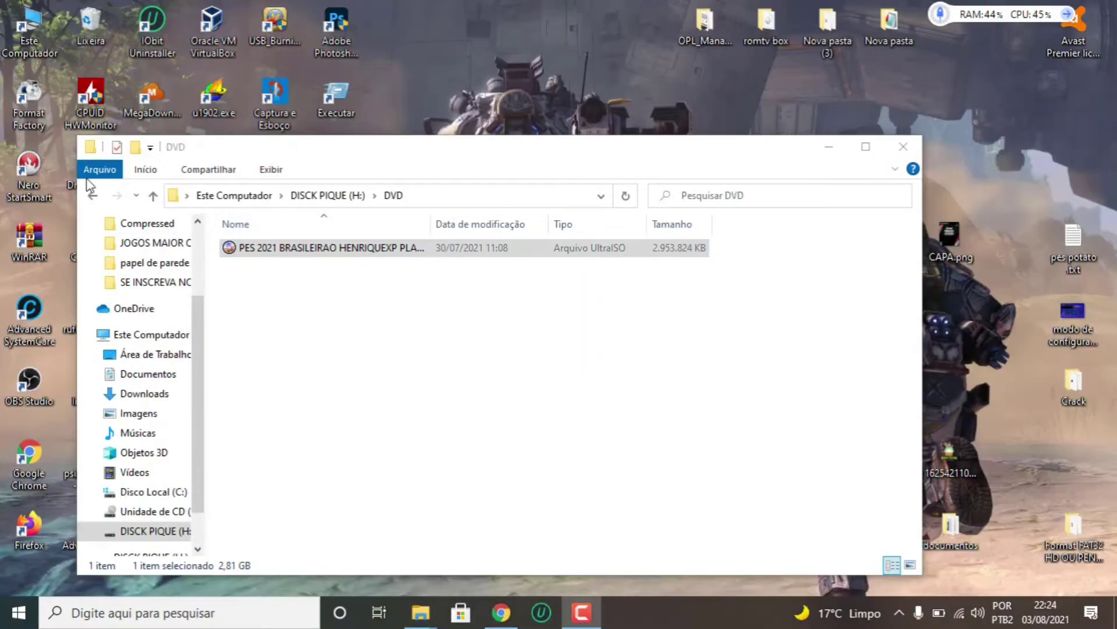
click(93, 196)
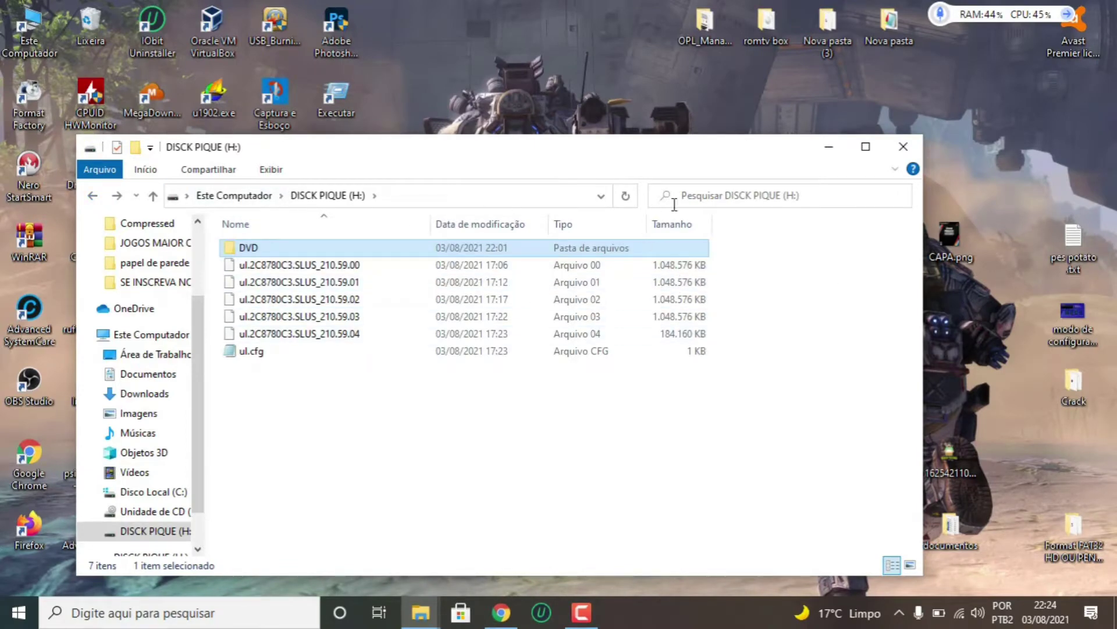
click(829, 147)
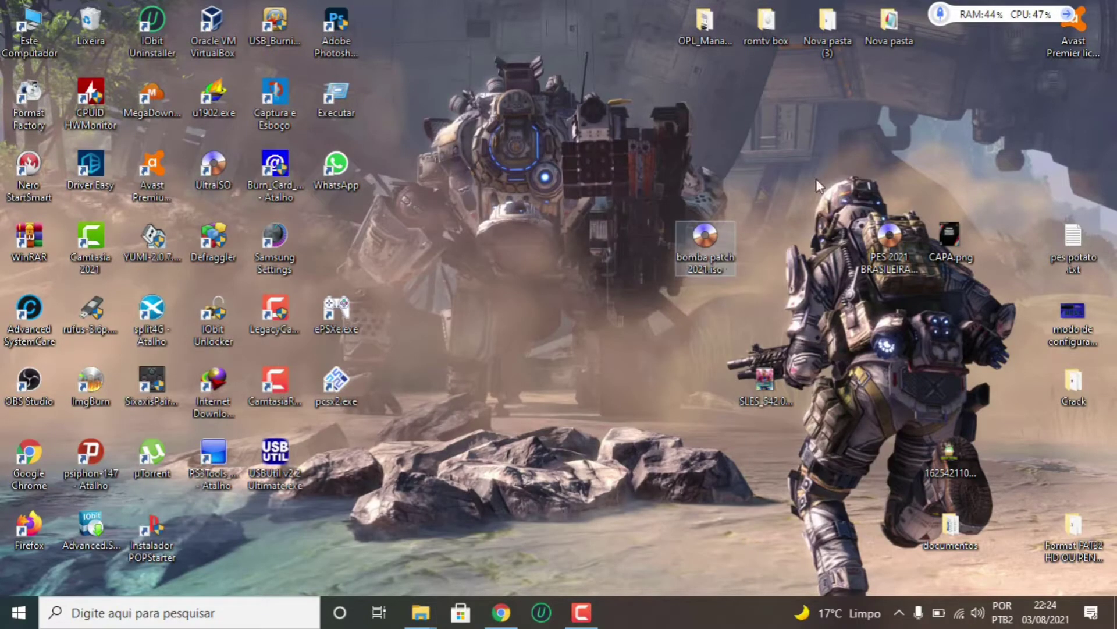
Move the OPL_Manager_V21.7 folder to the middle of the desktop and open it.
click(705, 36)
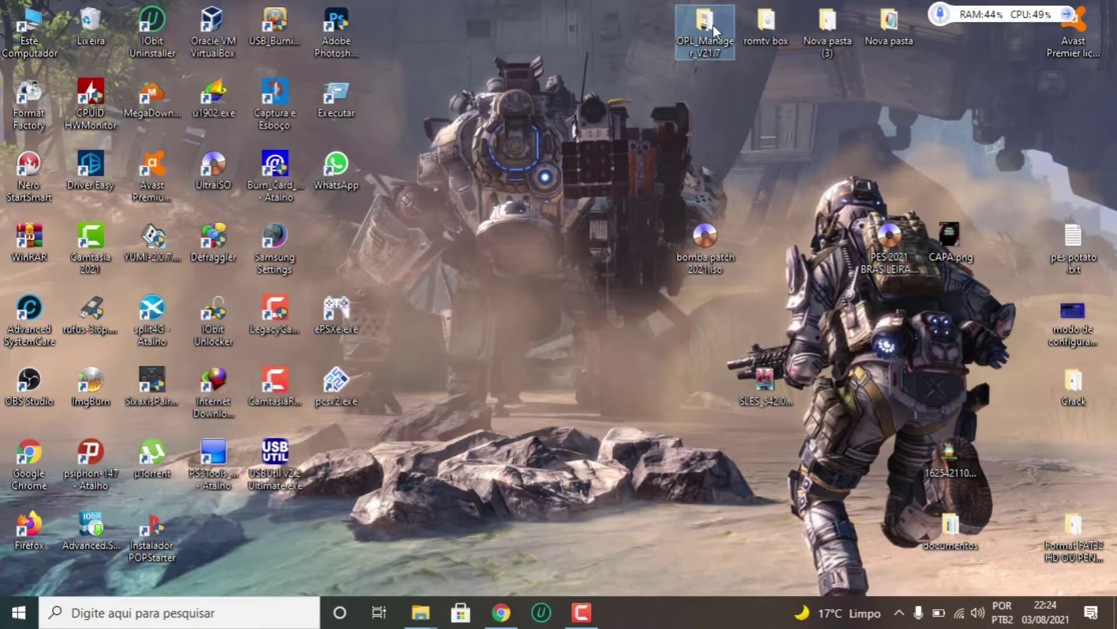
drag(616, 161, 611, 162)
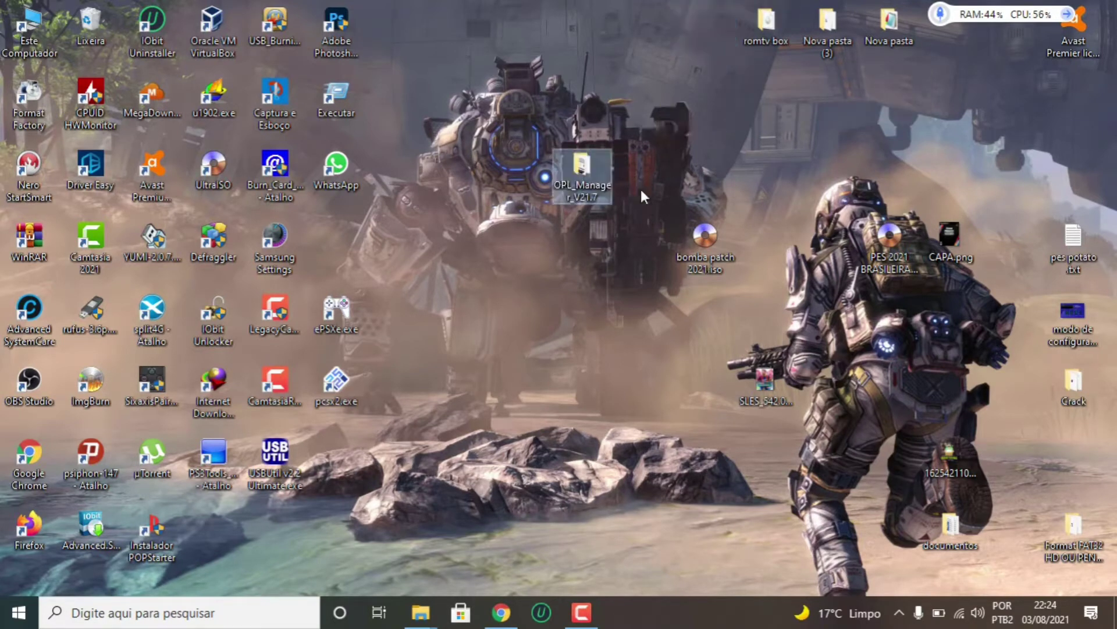
double_click(596, 165)
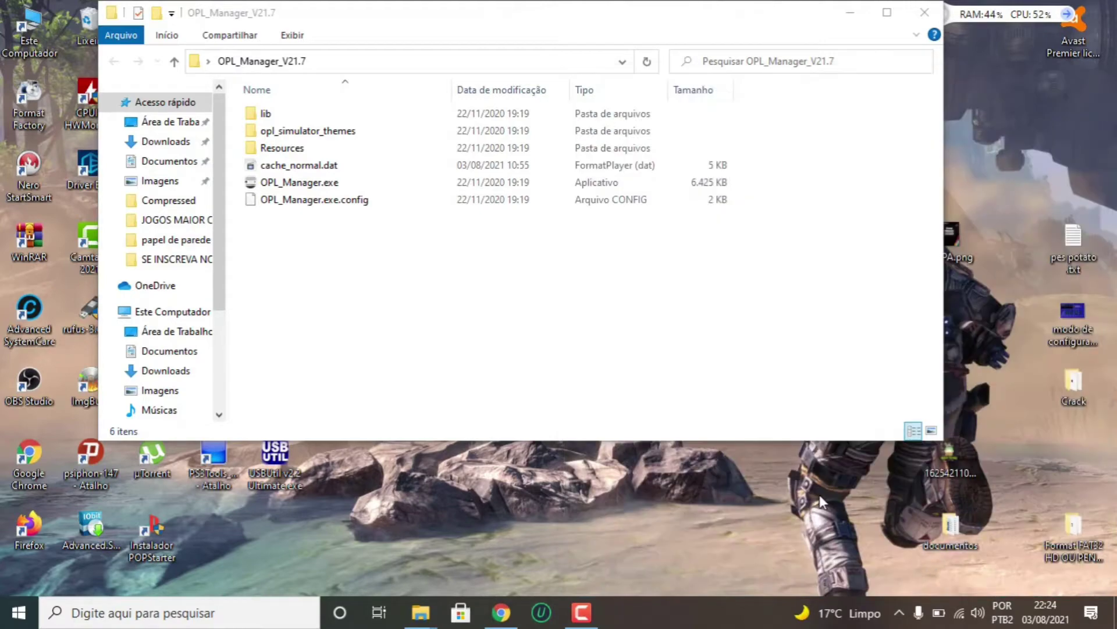
Review the Windows Defender Firewall status for the private network, and minimize its window.
click(899, 613)
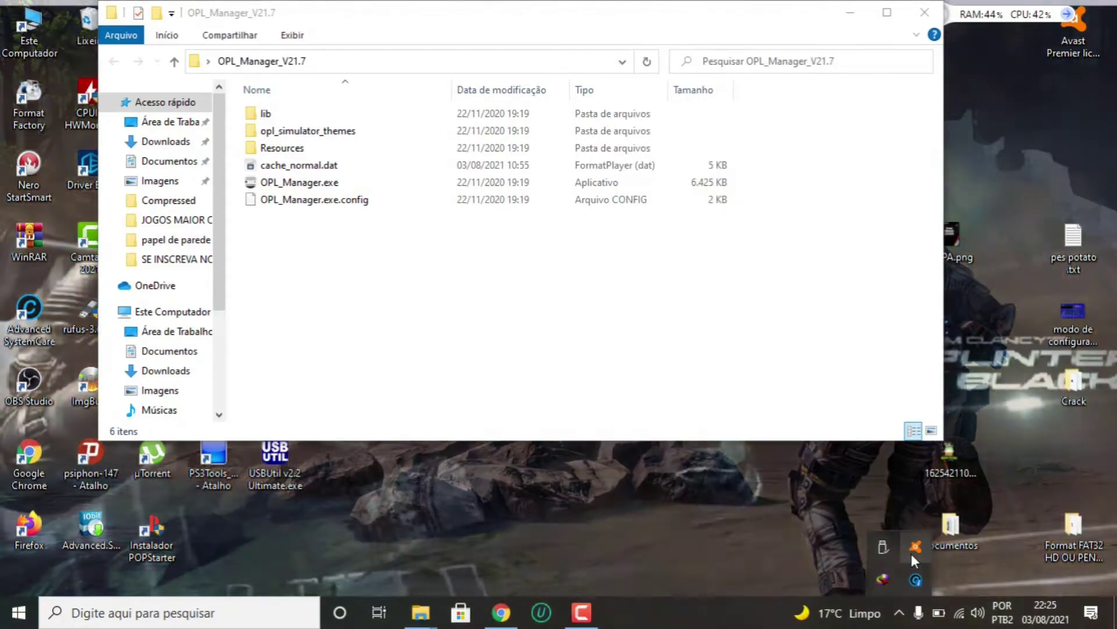
right_click(912, 554)
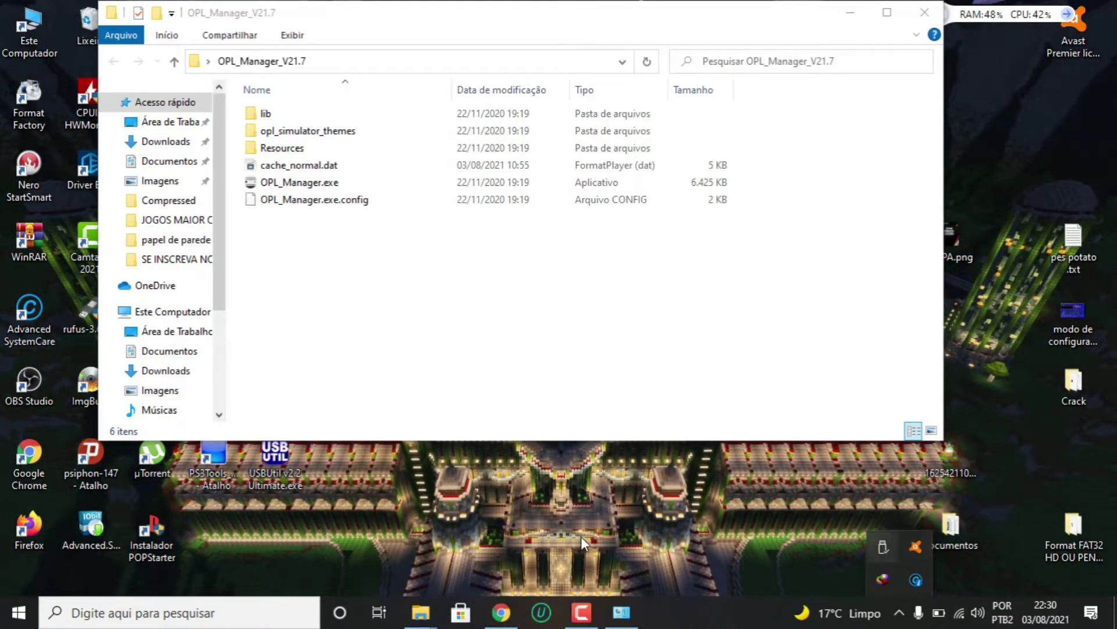
click(622, 613)
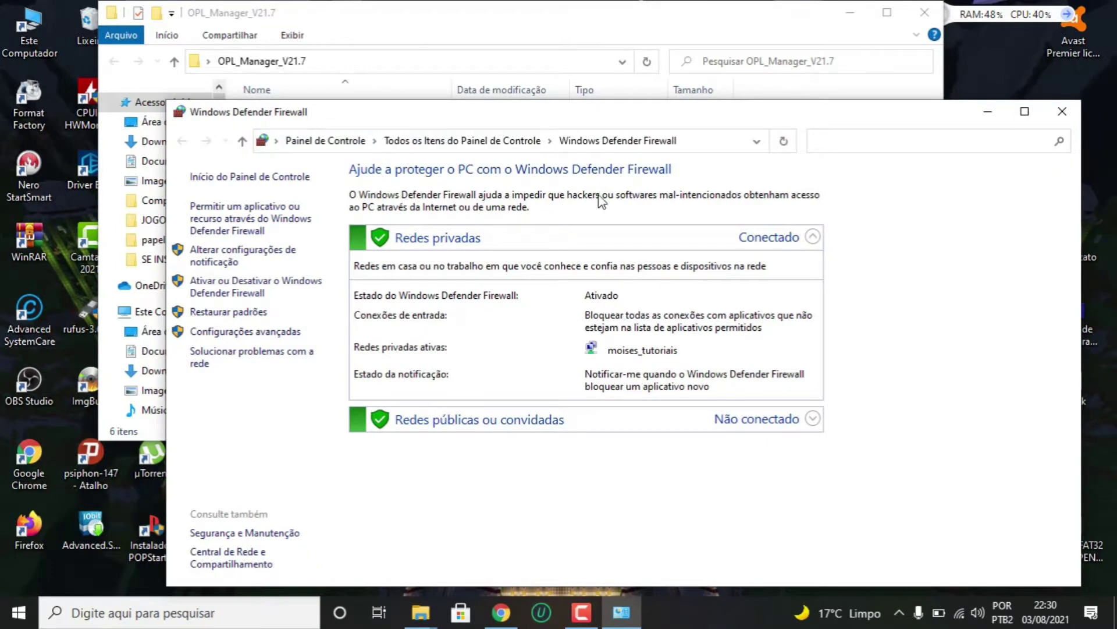
click(987, 111)
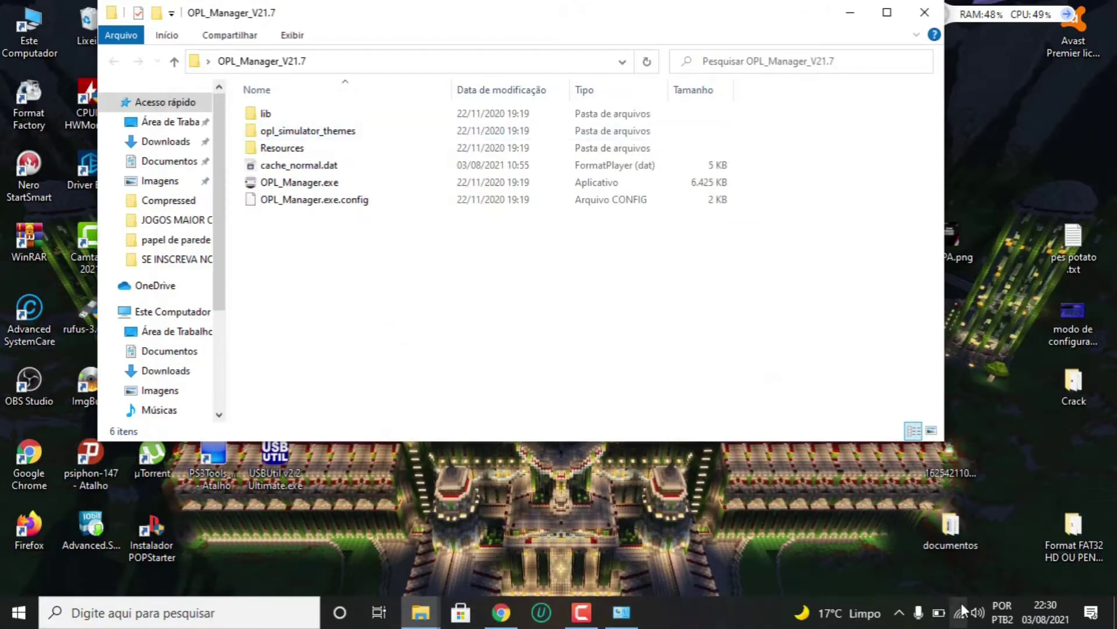
Disable the Avast antivirus shields for 1 hour.
click(900, 612)
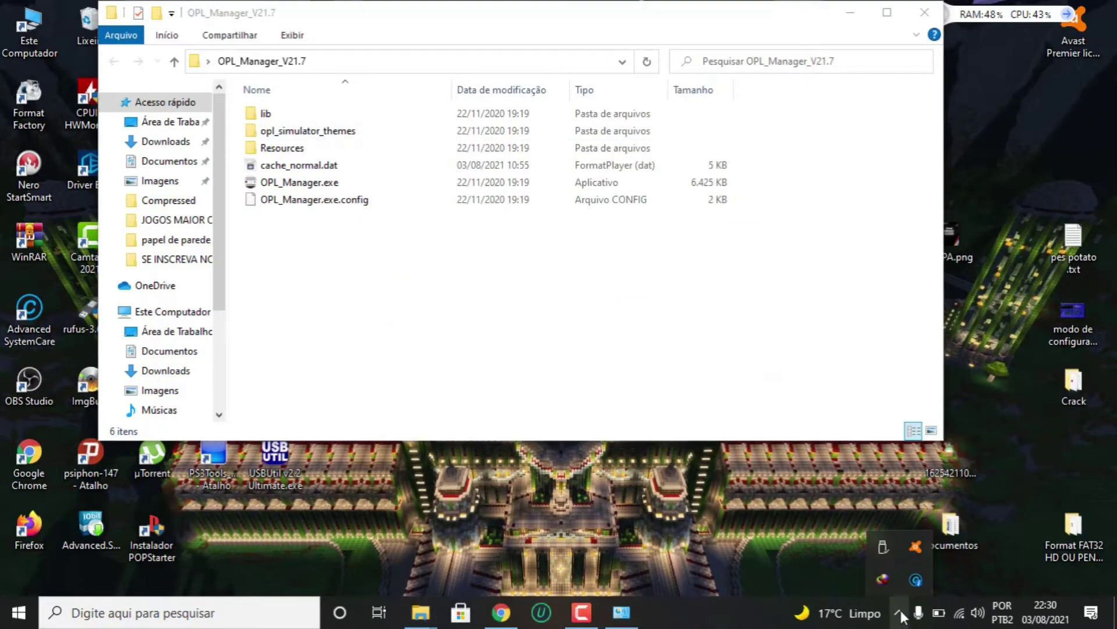
right_click(916, 547)
mouse_move(918, 432)
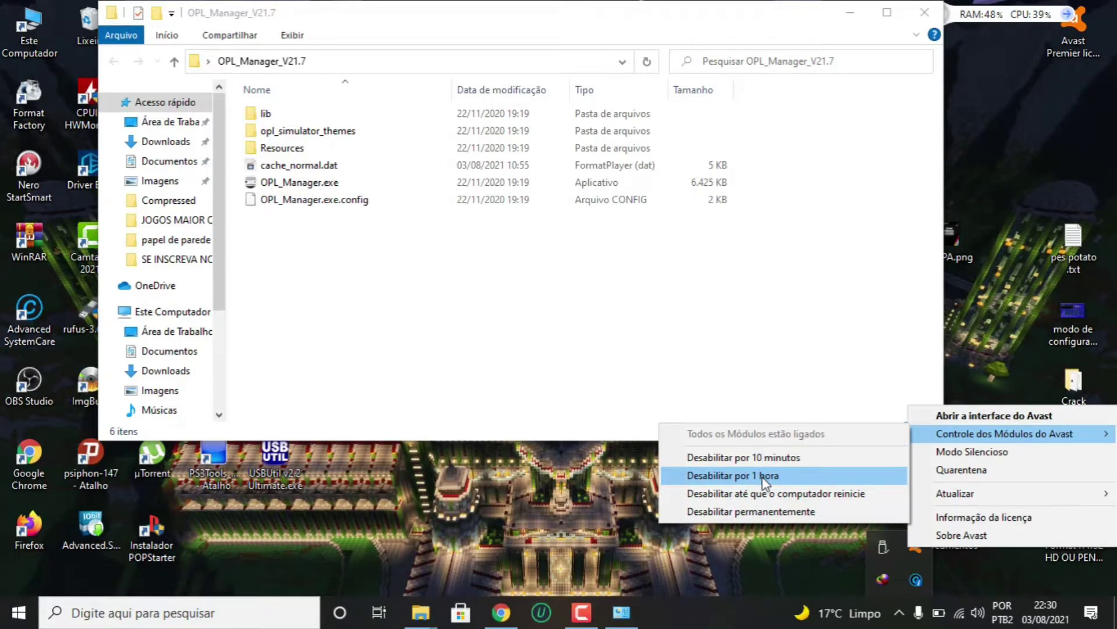
click(730, 476)
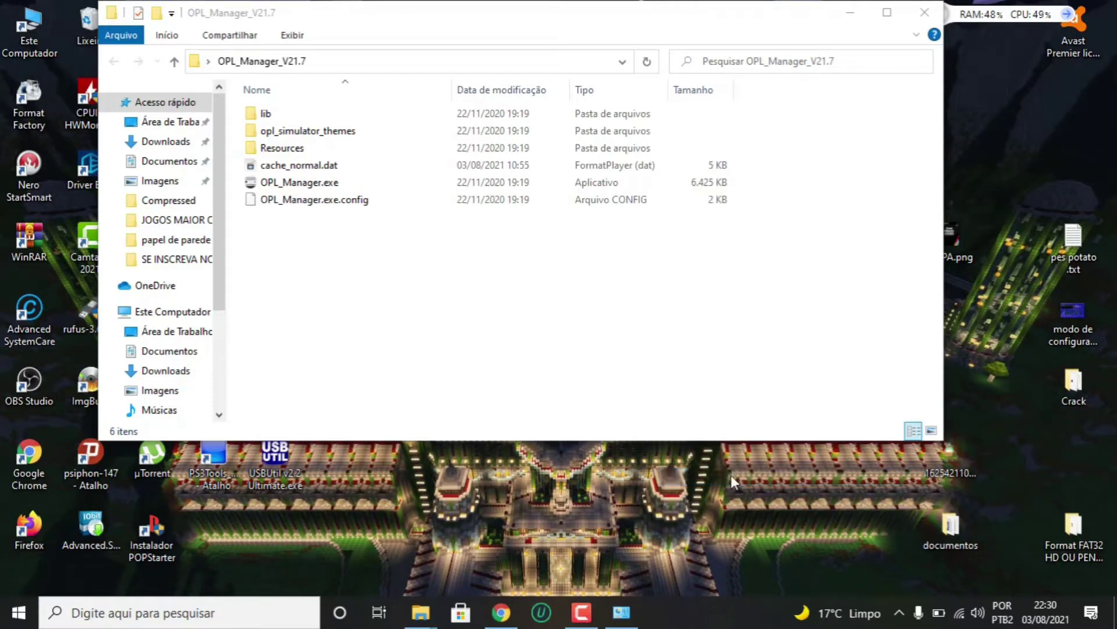
click(899, 612)
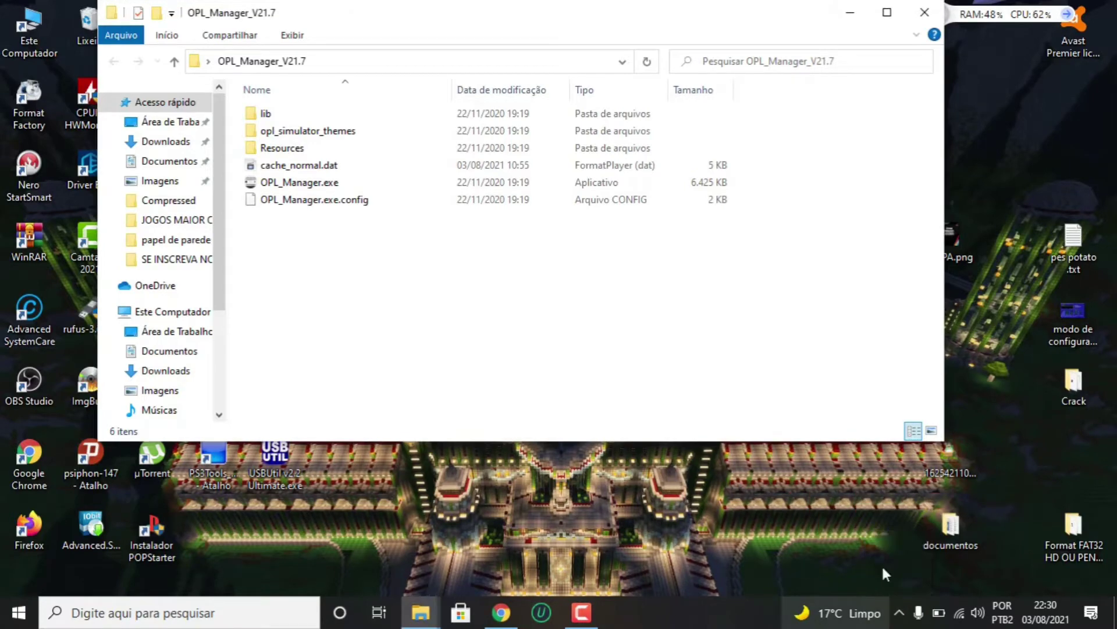
Launch OPL Manager, set its language to Português Brazil and save the setting for automatic update checks at startup.
double_click(307, 188)
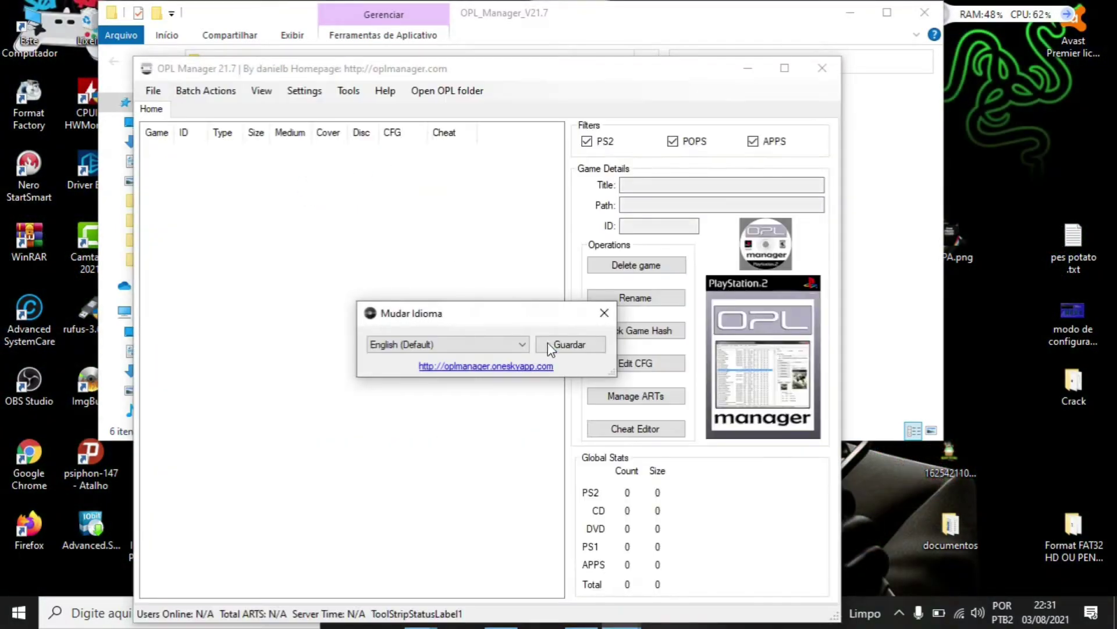
click(518, 344)
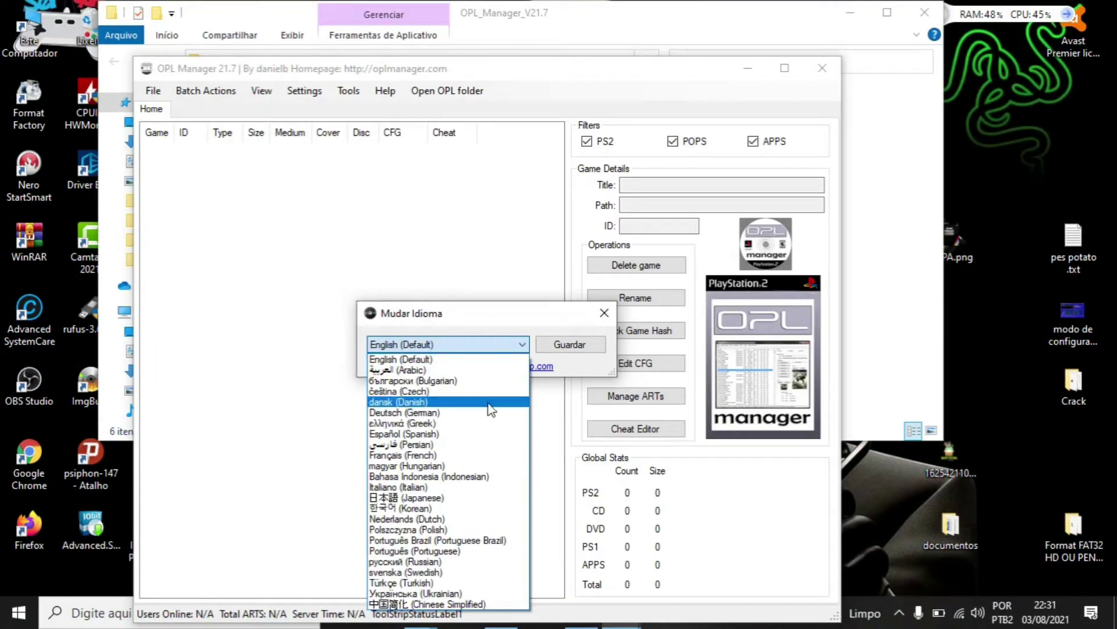
click(475, 541)
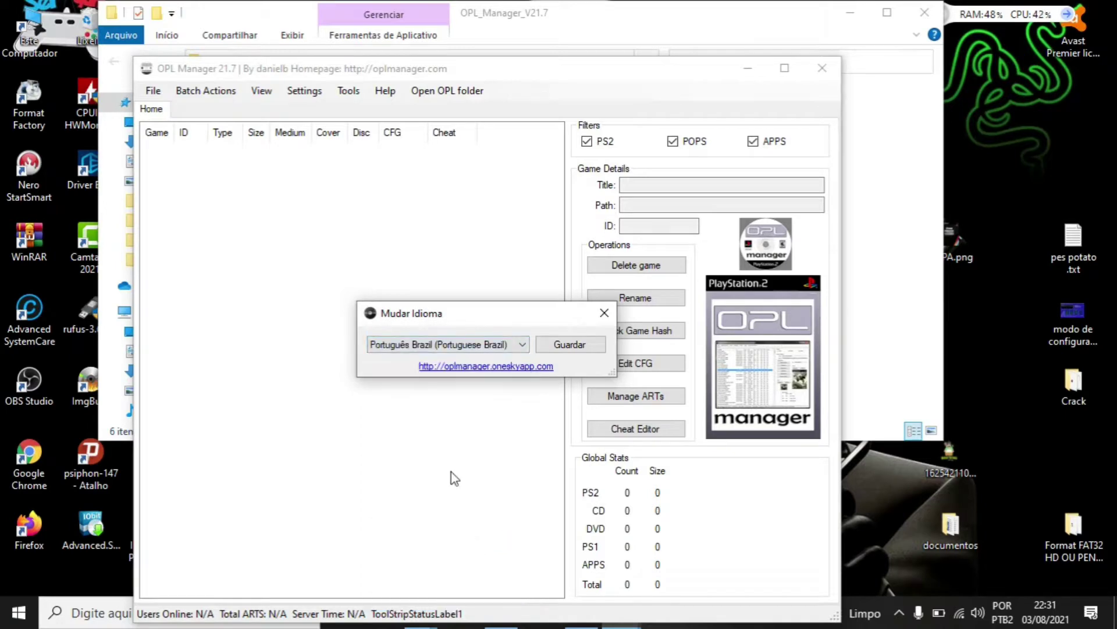
click(578, 347)
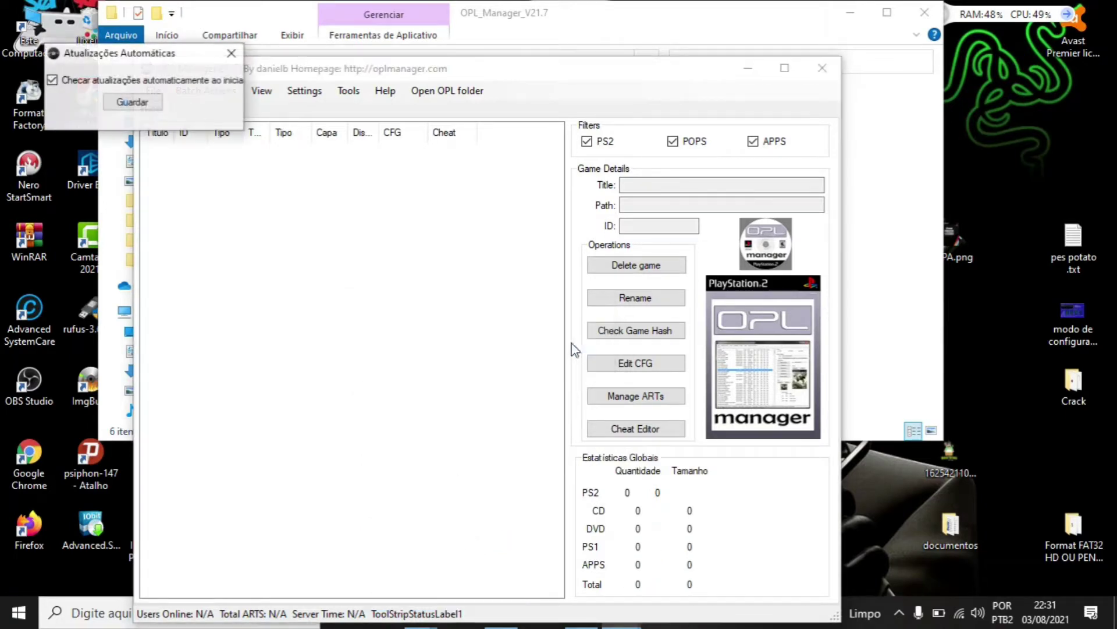
click(141, 103)
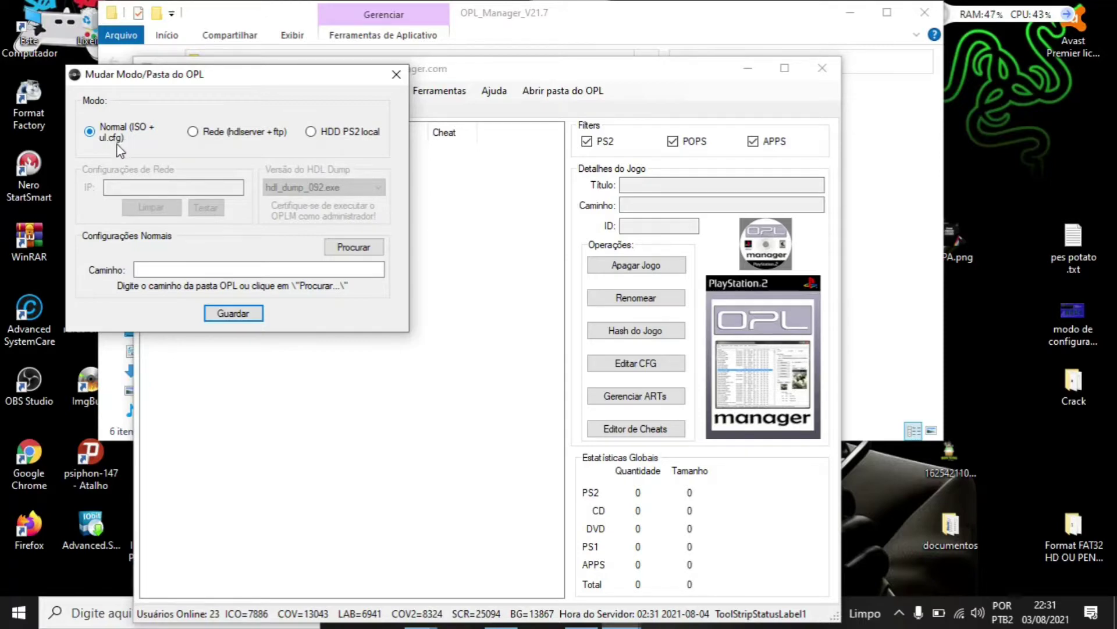
Check the DISCK PIQUE (H:) drive in Este Computador and choose it as the OPL folder path, H:\.
click(350, 257)
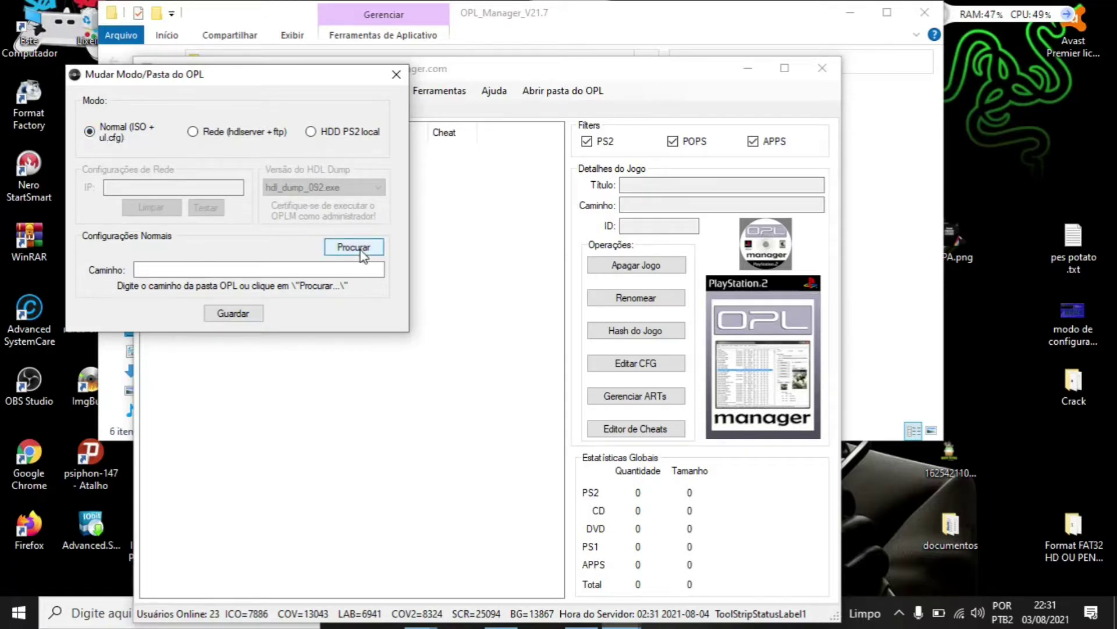
click(528, 327)
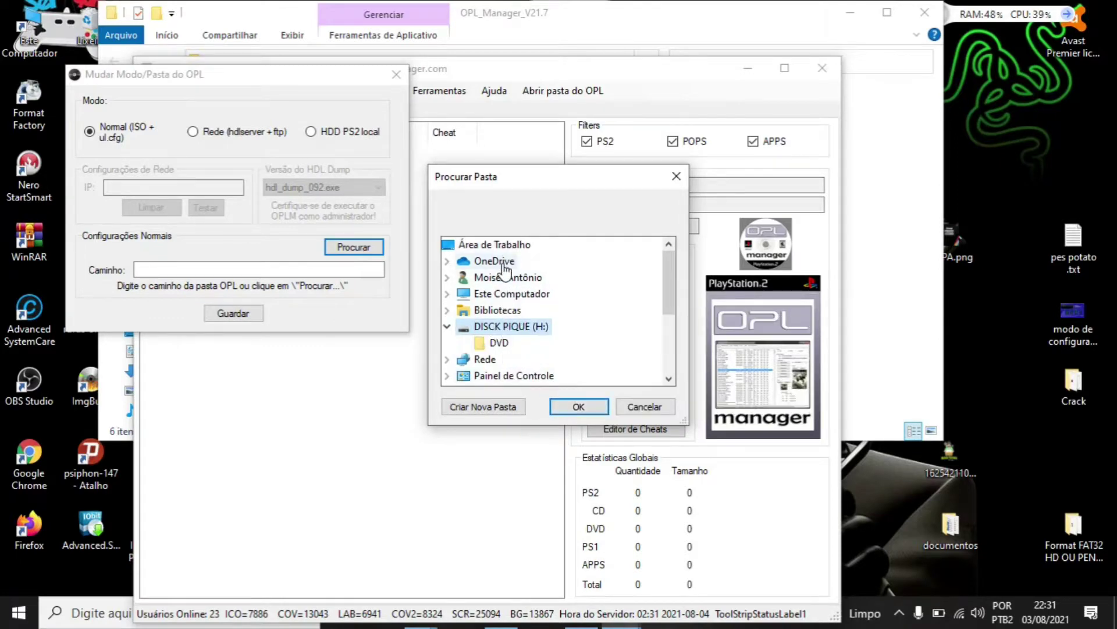
click(505, 294)
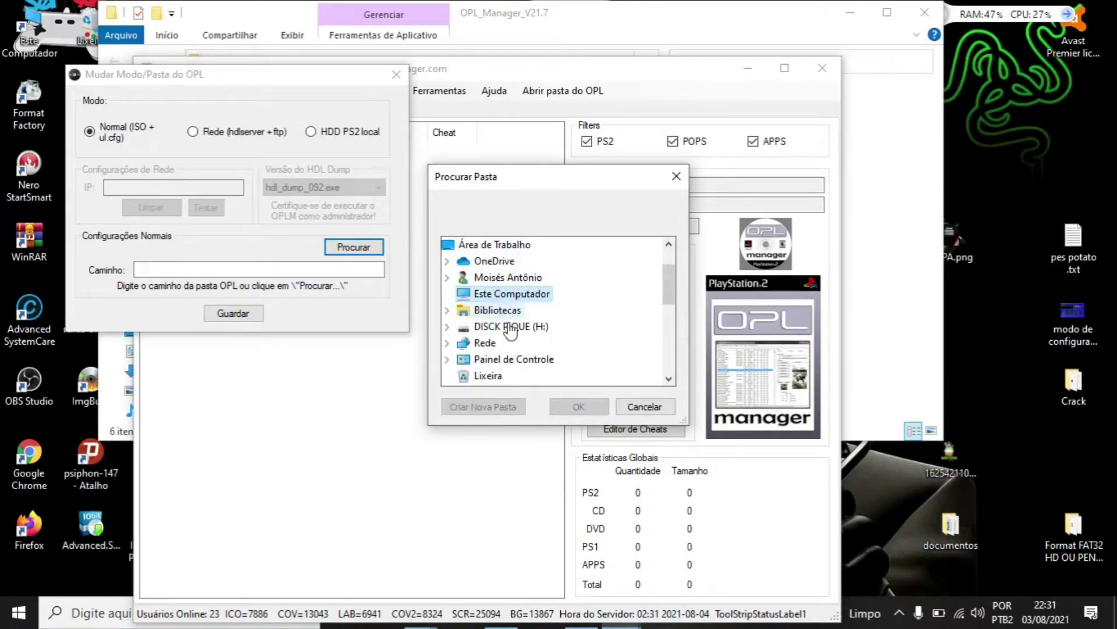
scroll(669, 285, down, 2)
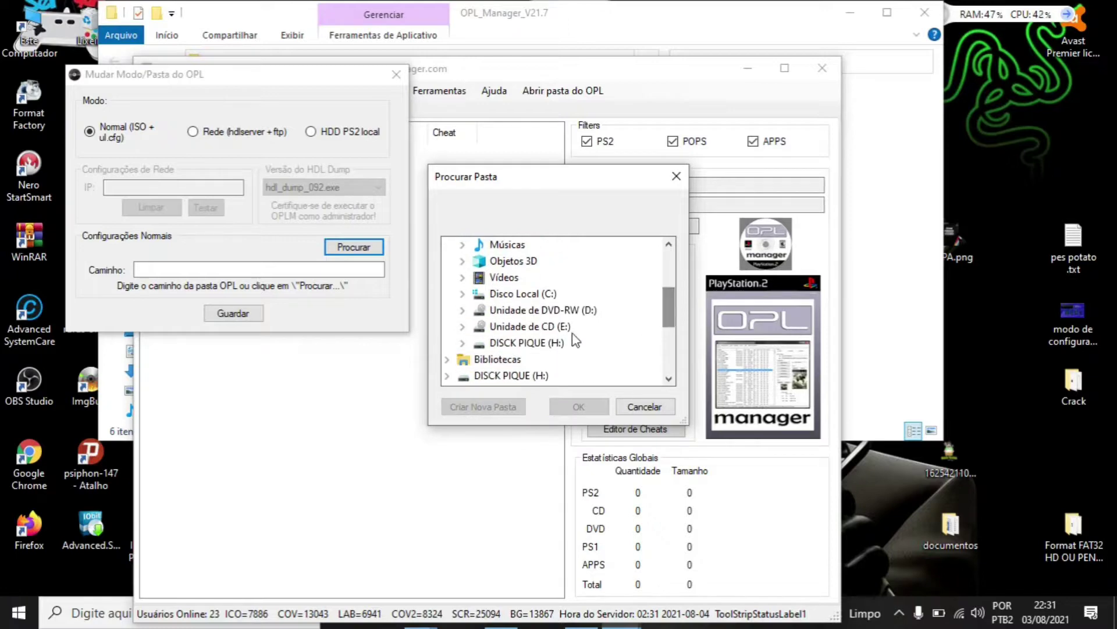
click(518, 344)
mouse_move(550, 382)
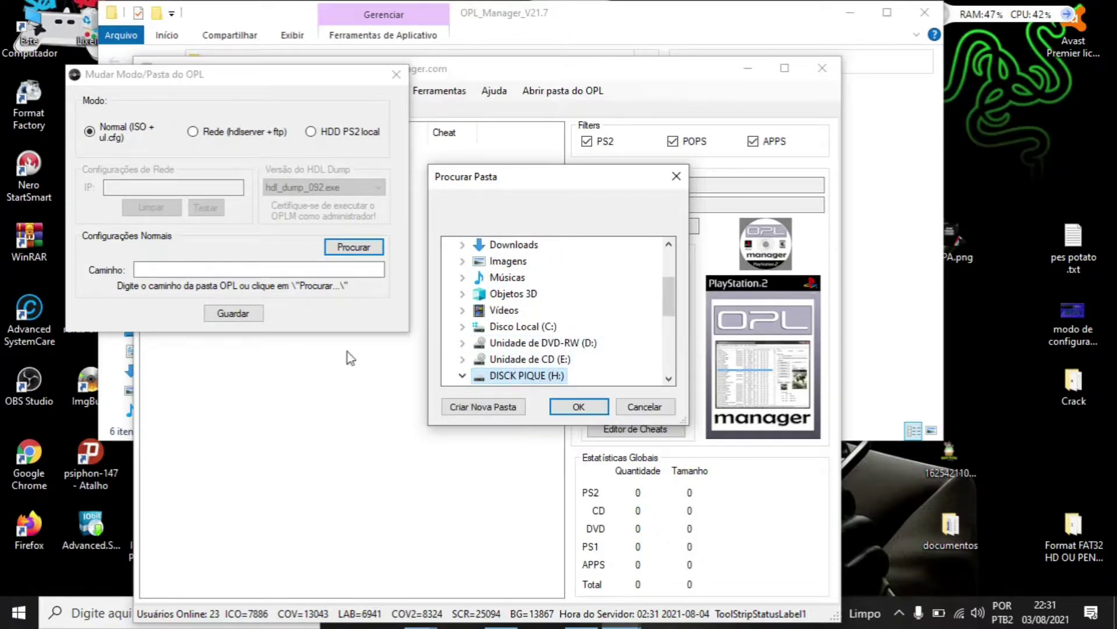
click(24, 35)
double_click(24, 35)
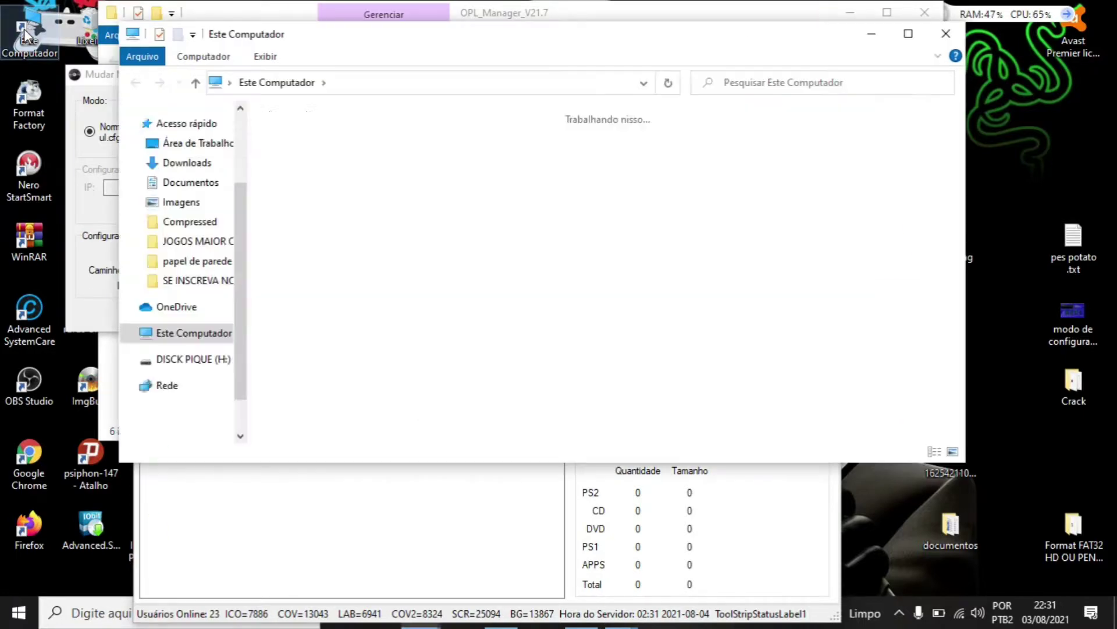
click(391, 357)
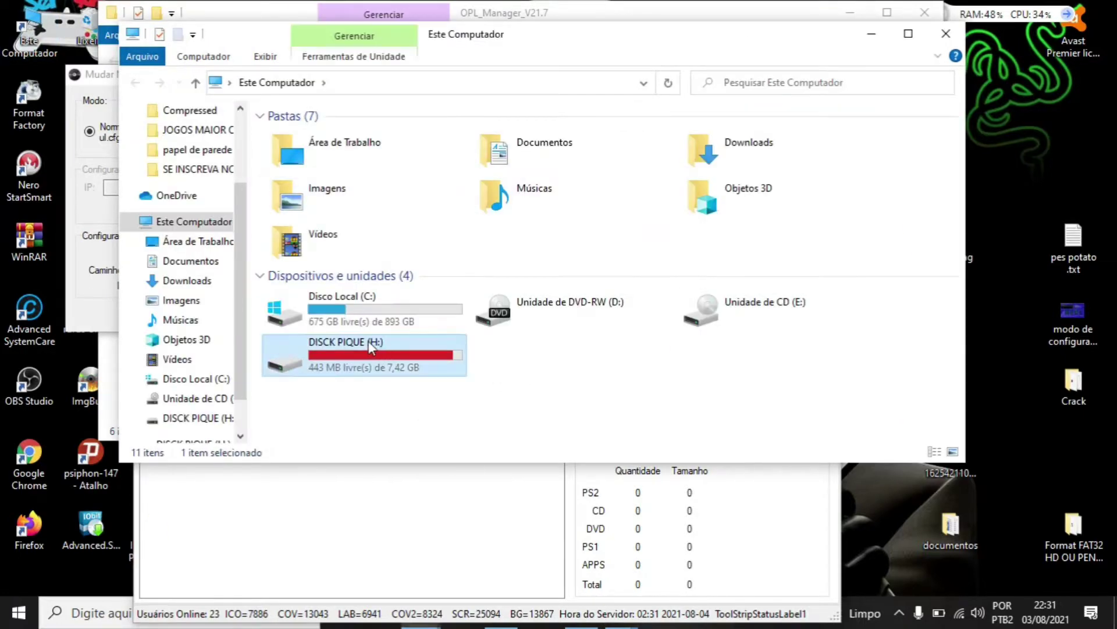
click(946, 34)
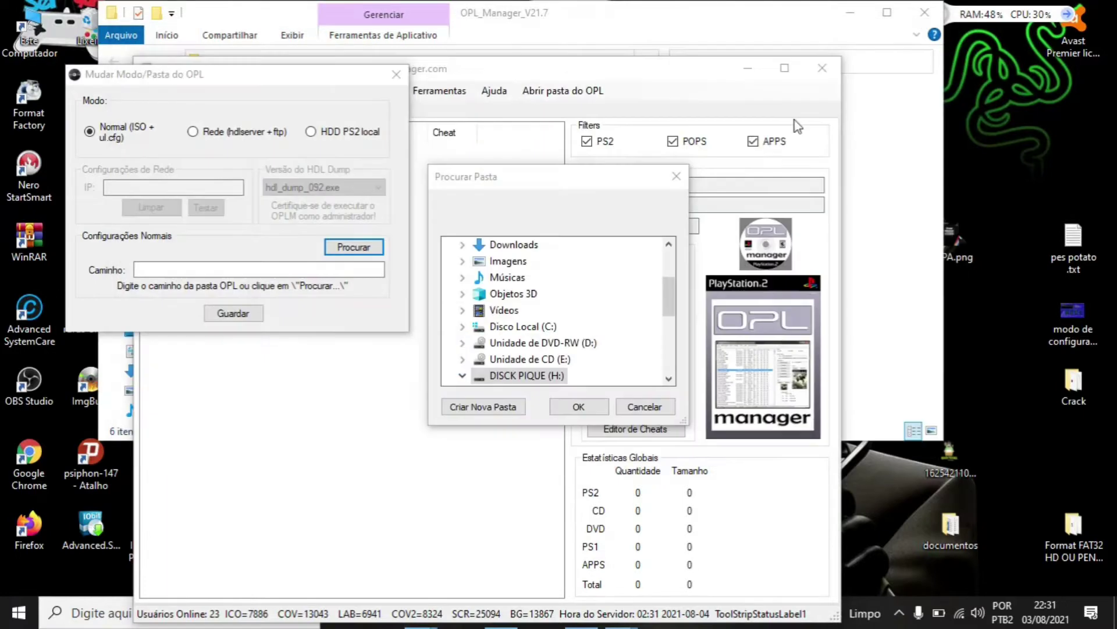
click(580, 408)
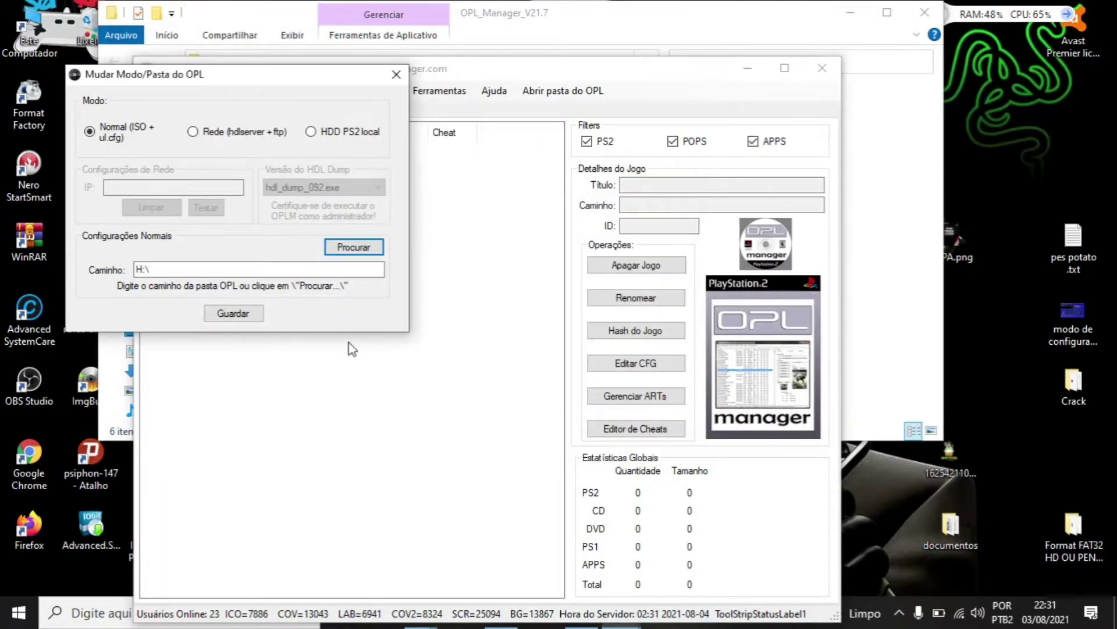
Save H:\ as the OPL path, agree to create the ART/CD/CHT/DVD folders and dismiss the remaining notice.
click(227, 314)
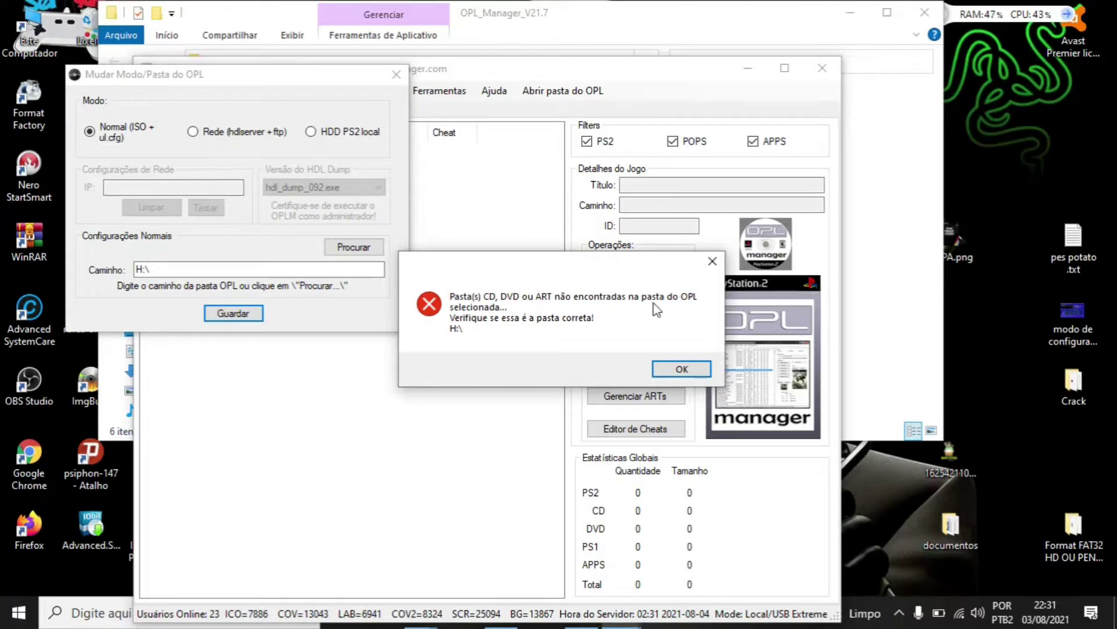
click(678, 373)
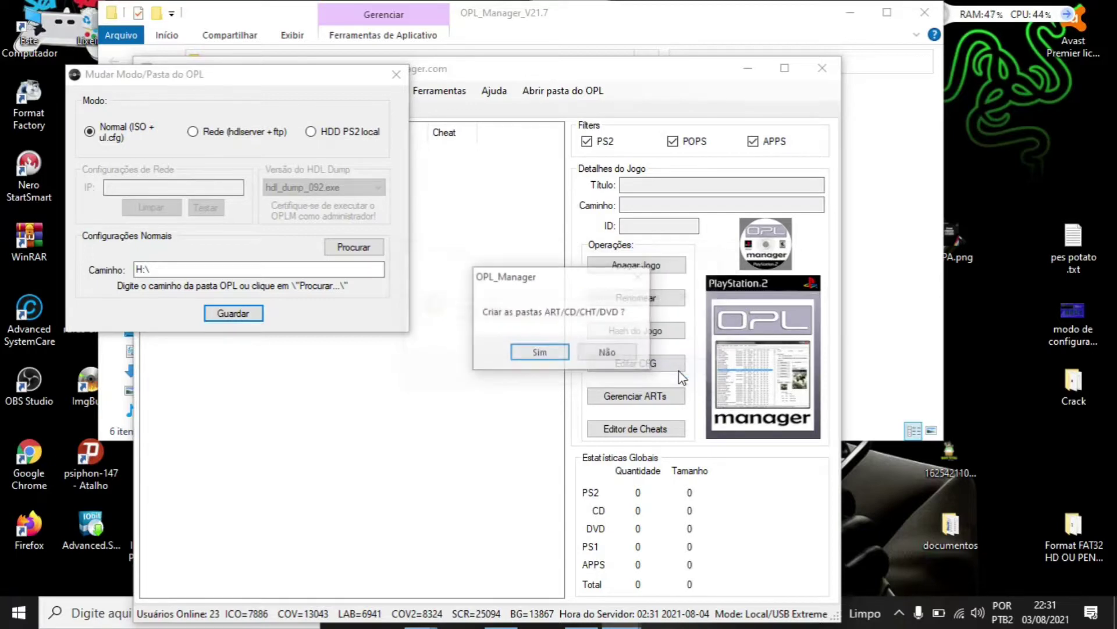
click(541, 355)
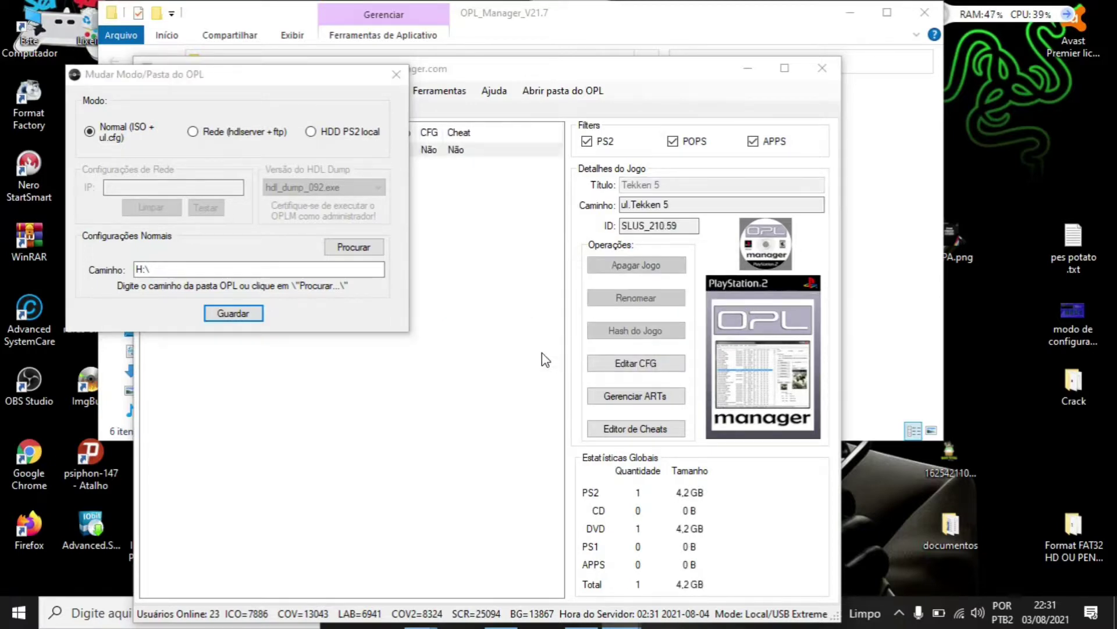
click(664, 352)
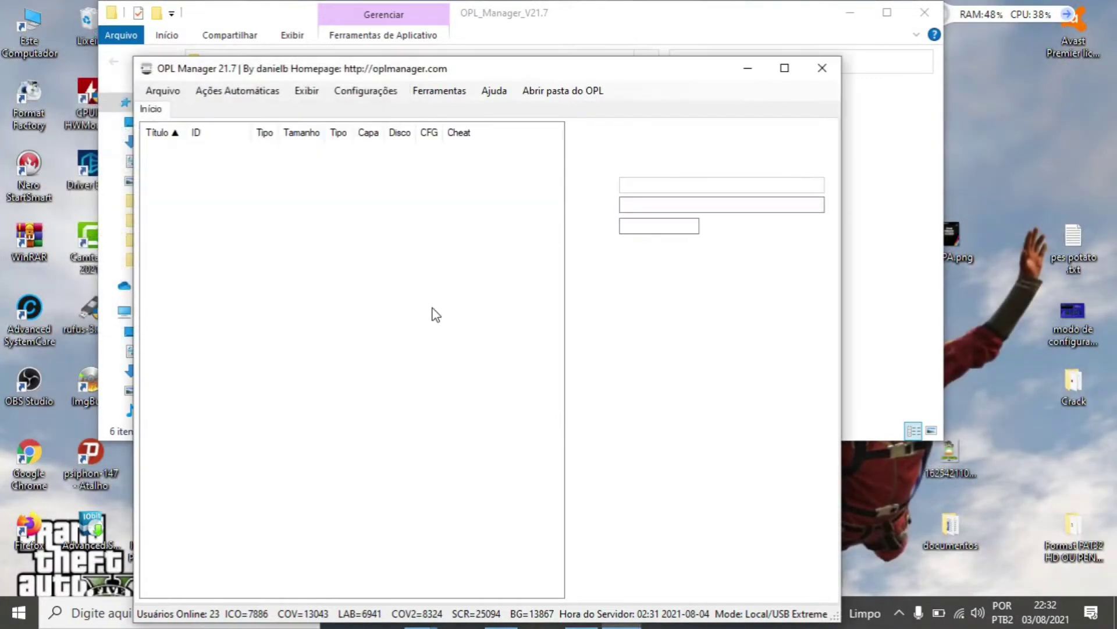
click(669, 360)
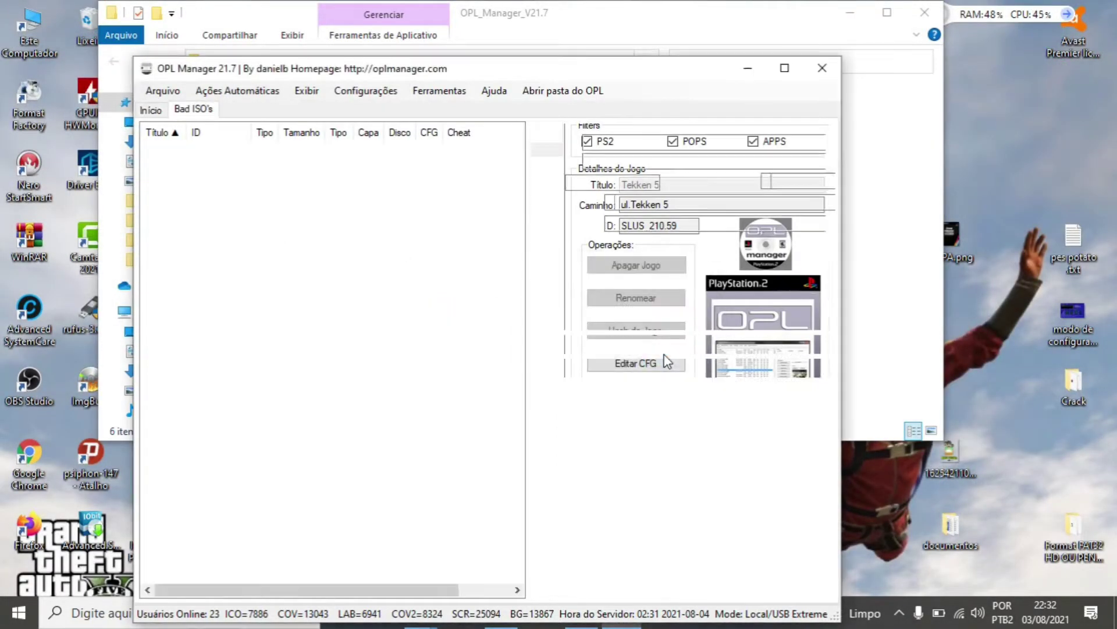
Close OPL Manager and delete the OPLManager.ini file from the OPL_Manager_V21.7 folder.
click(825, 77)
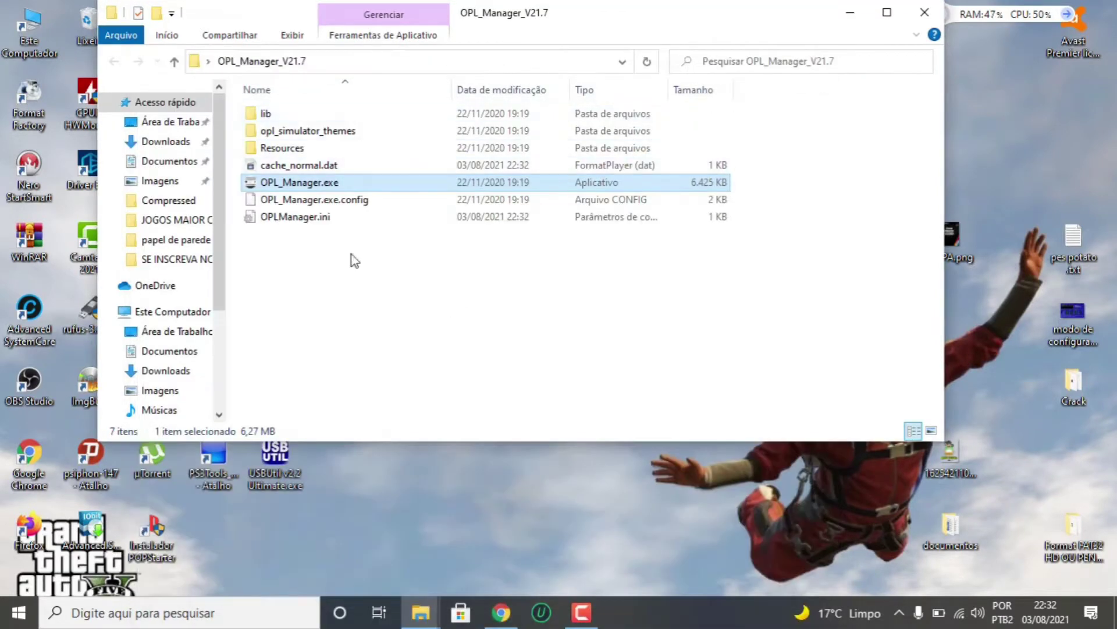
click(330, 220)
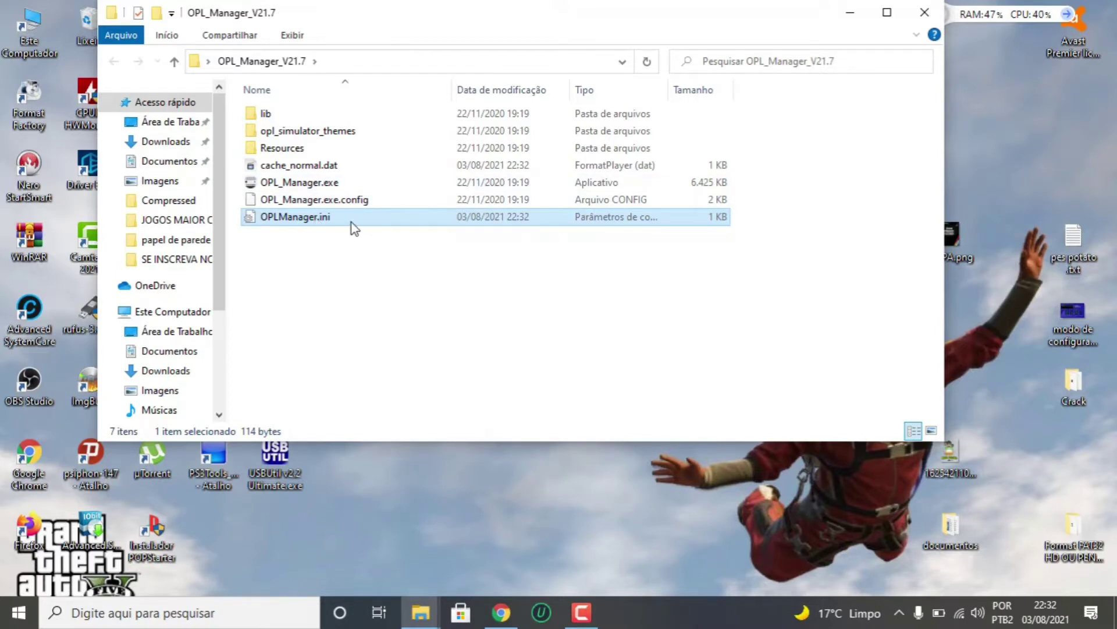
click(288, 218)
click(373, 223)
key(Delete)
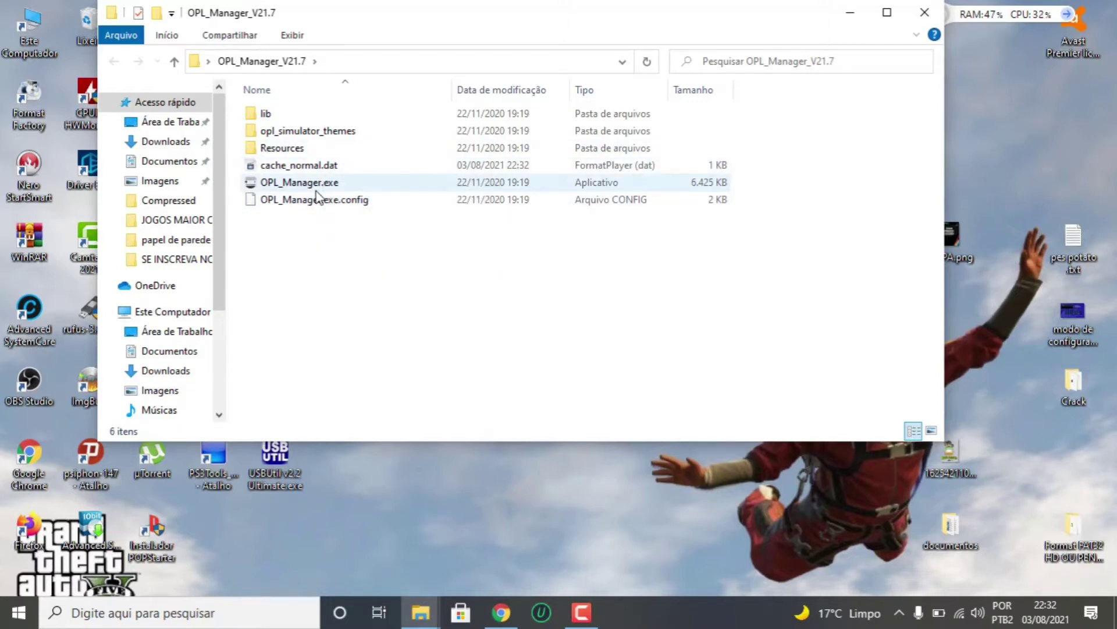
Relaunch OPL Manager, set its language to Português Brazil and save the automatic update check at startup.
double_click(331, 182)
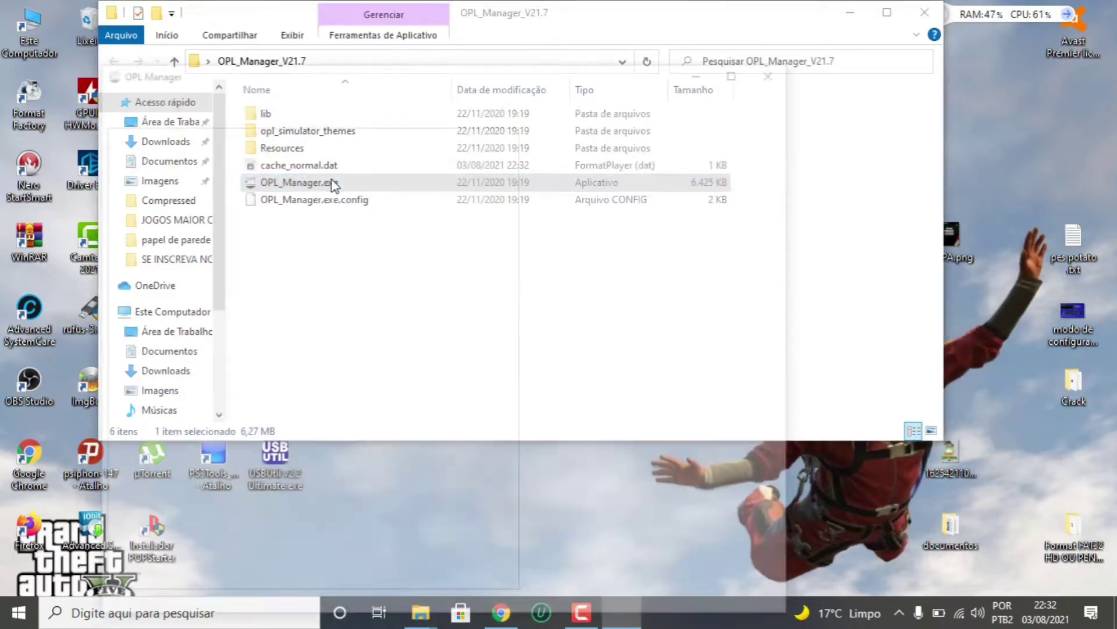
click(476, 345)
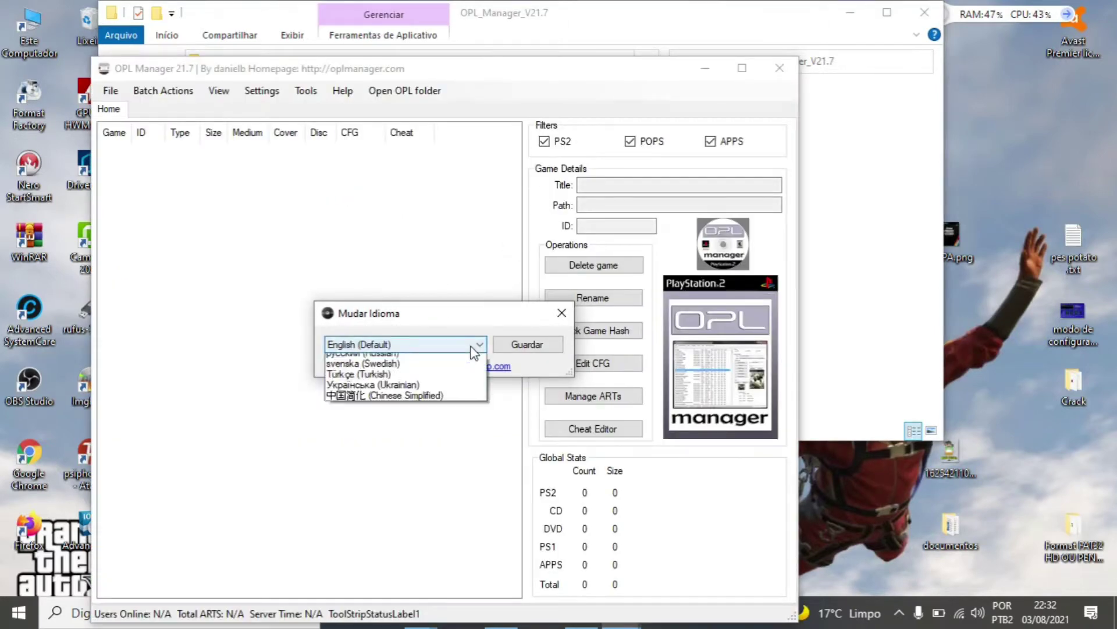
click(442, 540)
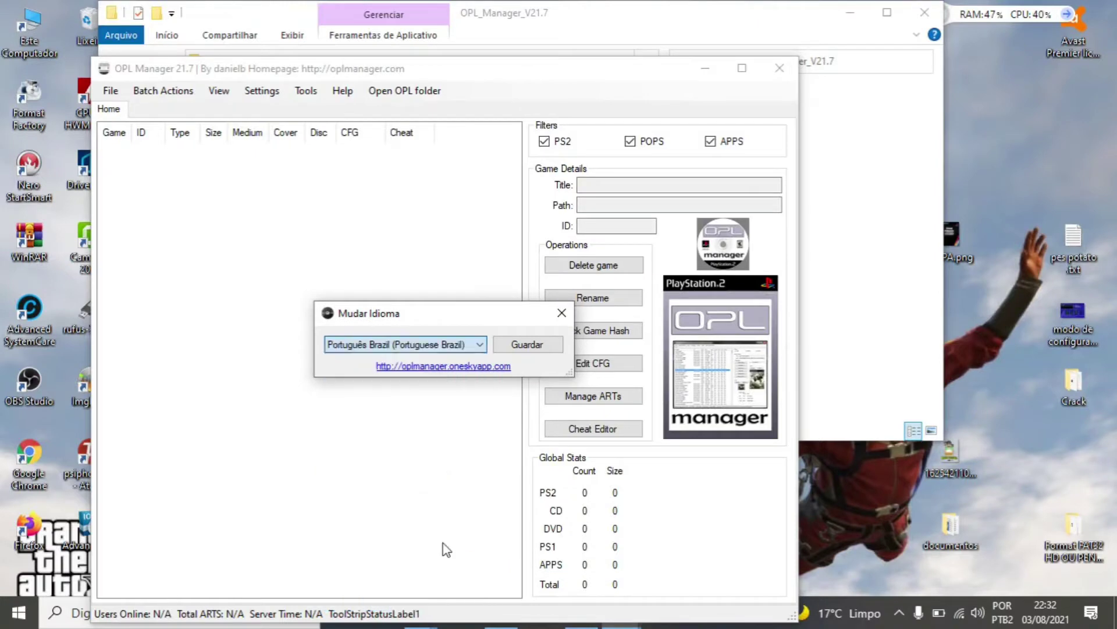
click(536, 348)
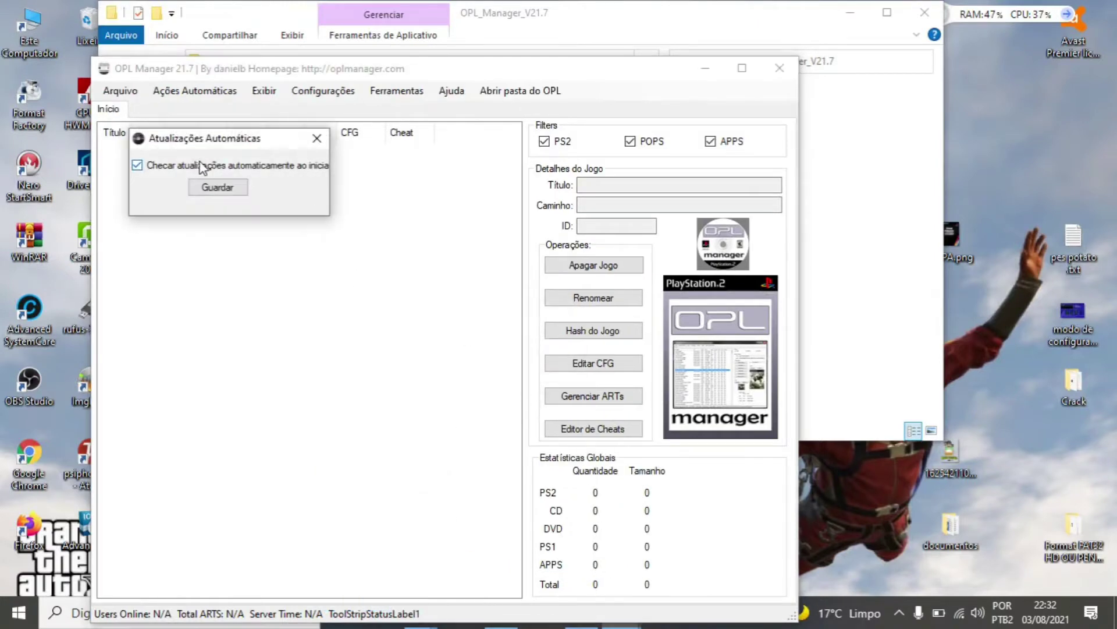
click(233, 190)
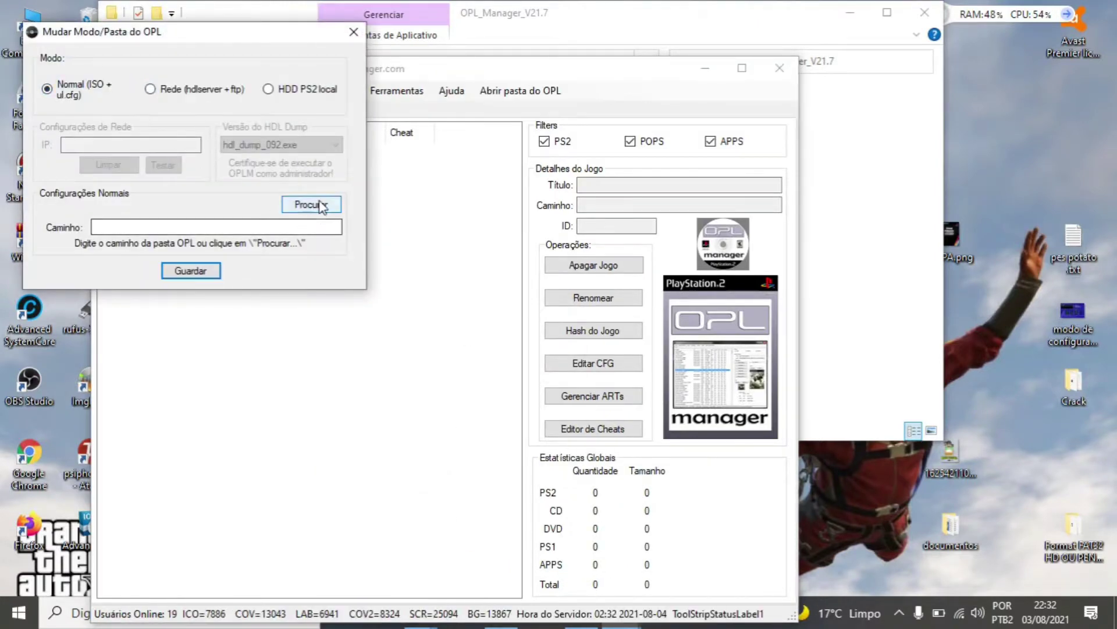
Choose DISCK PIQUE (H:) as the OPL folder, save the path and dismiss the notice about incorrectly named ISOs.
click(311, 204)
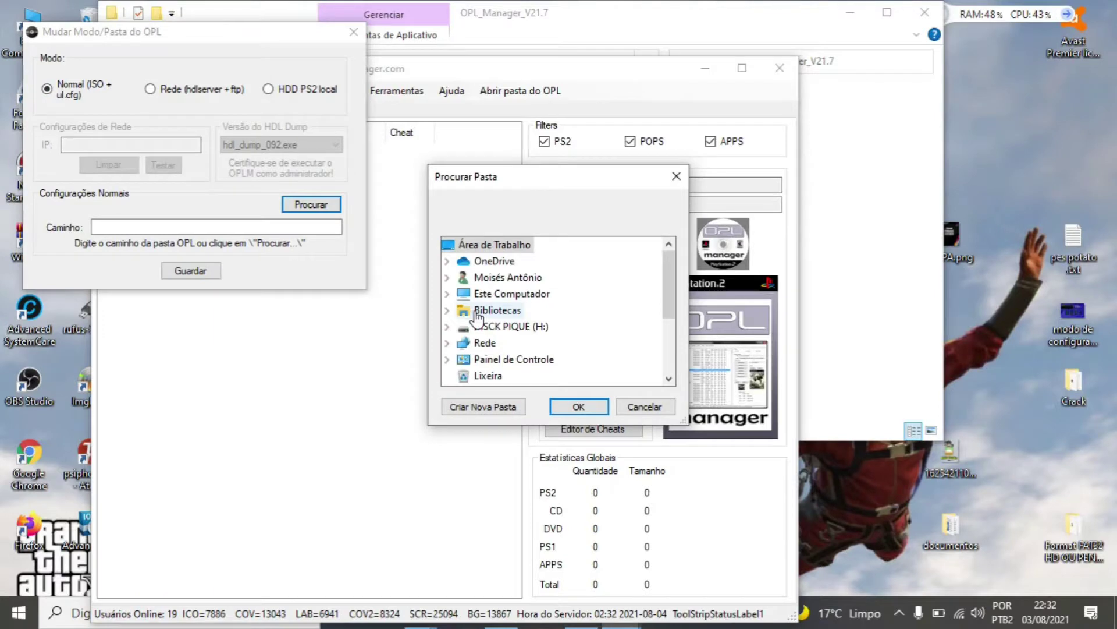
click(507, 326)
click(580, 406)
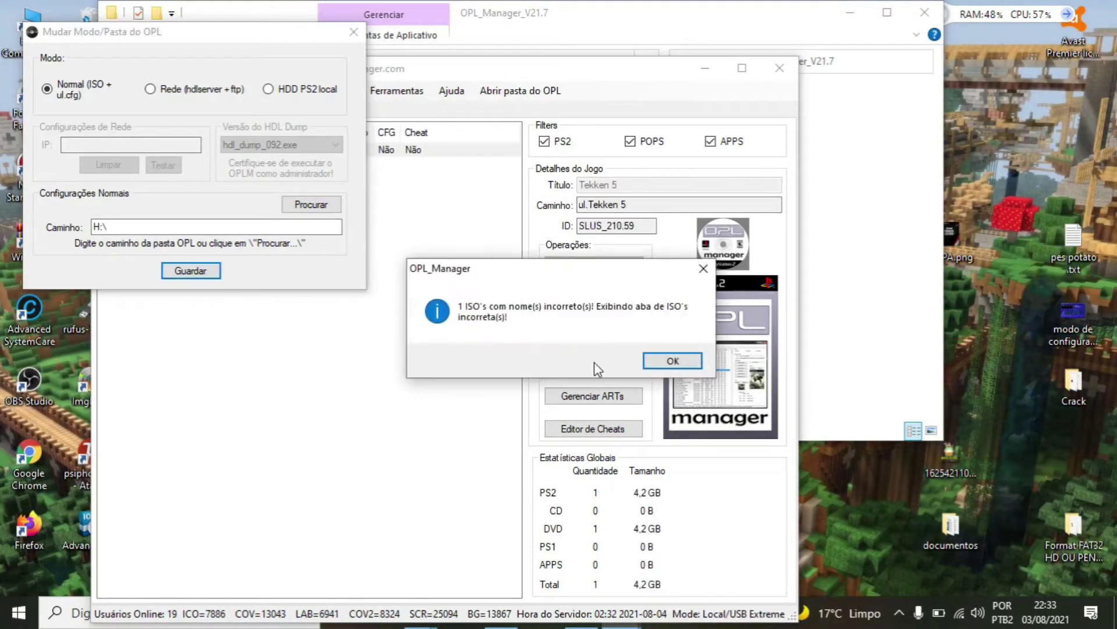
click(701, 360)
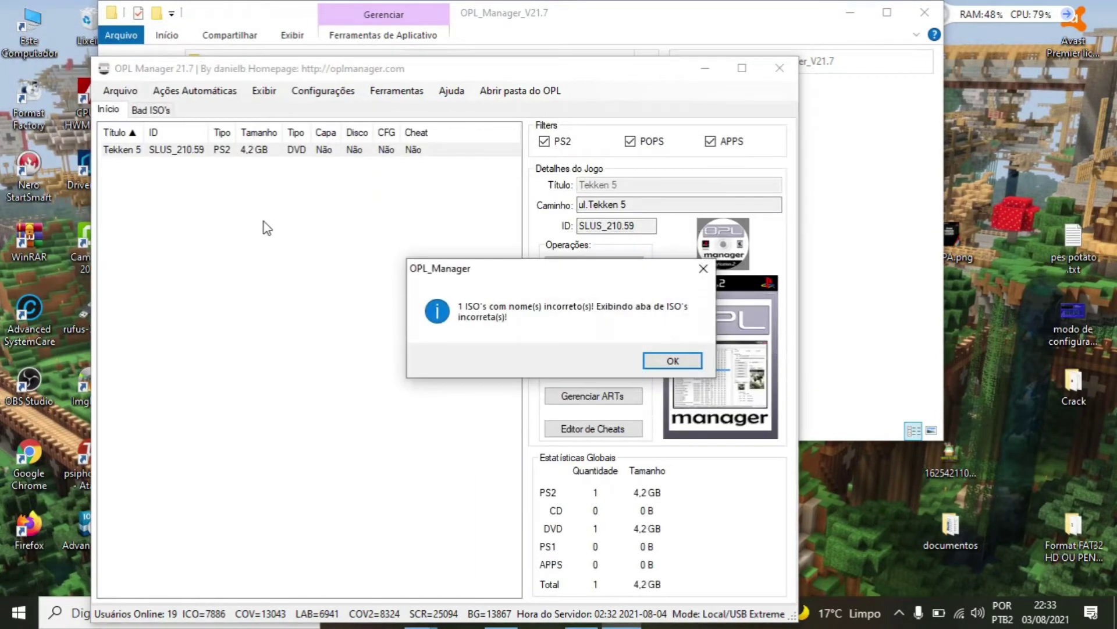
click(669, 361)
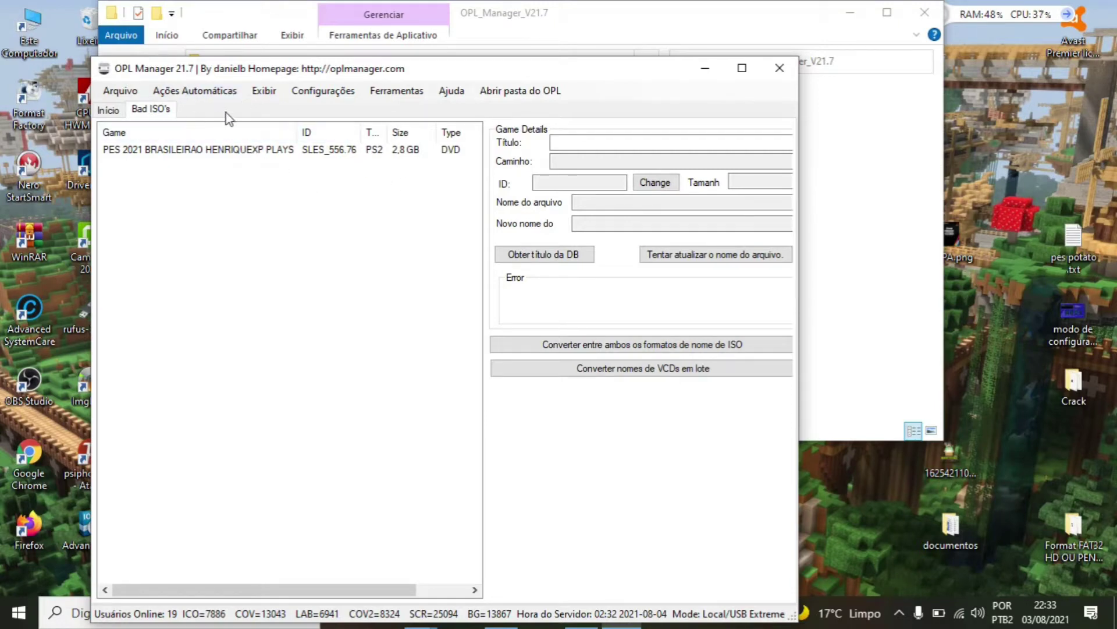
Compare the games listed under Início with those under Bad ISO's.
click(108, 109)
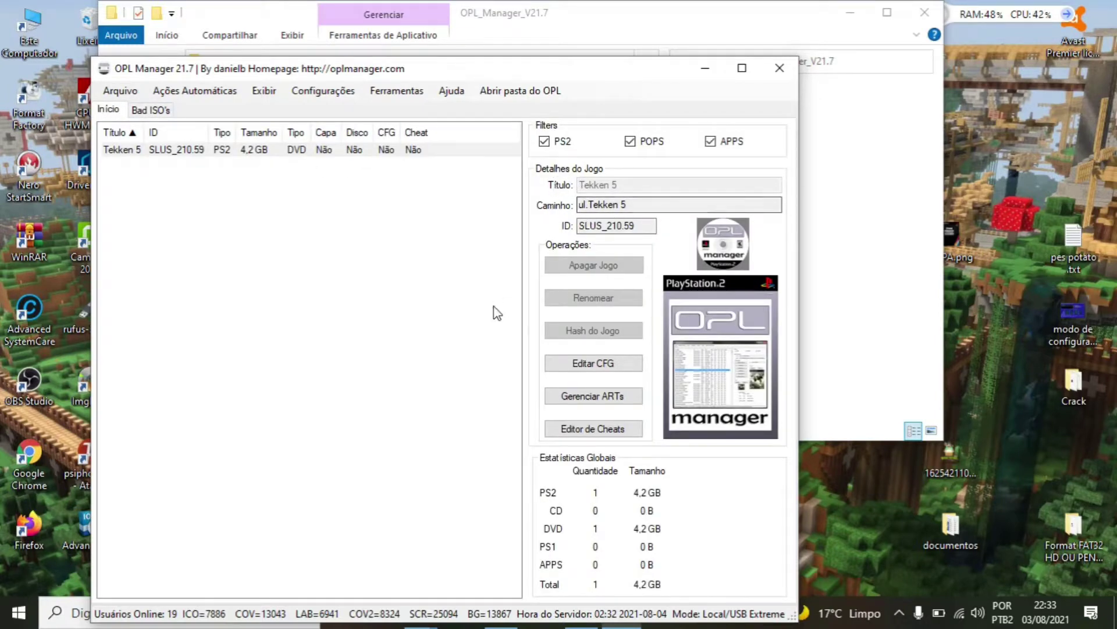
click(150, 110)
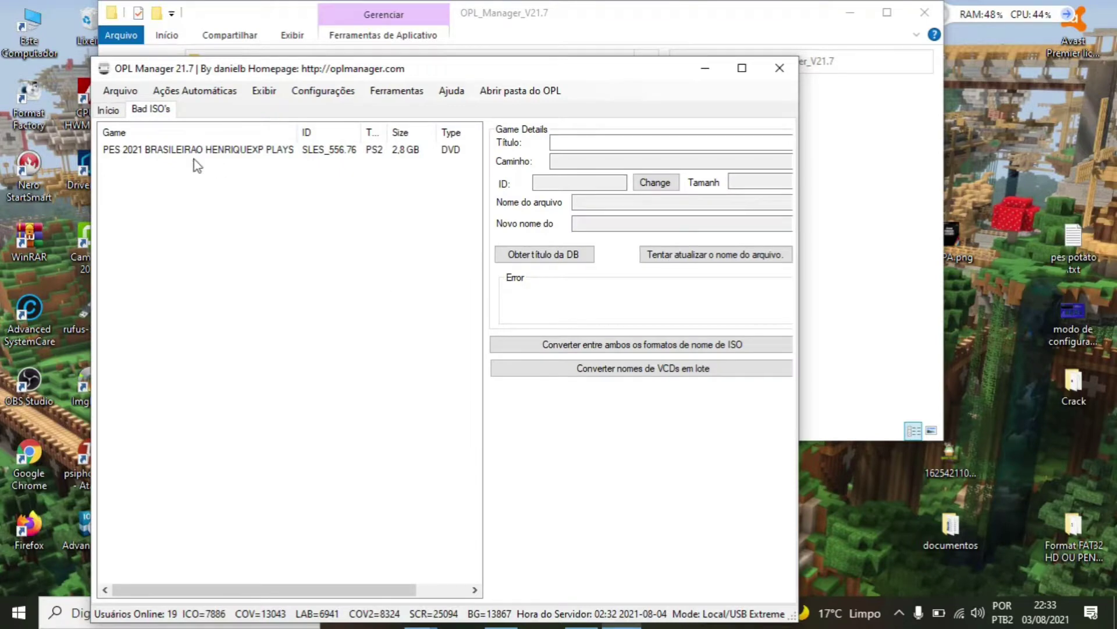
click(115, 112)
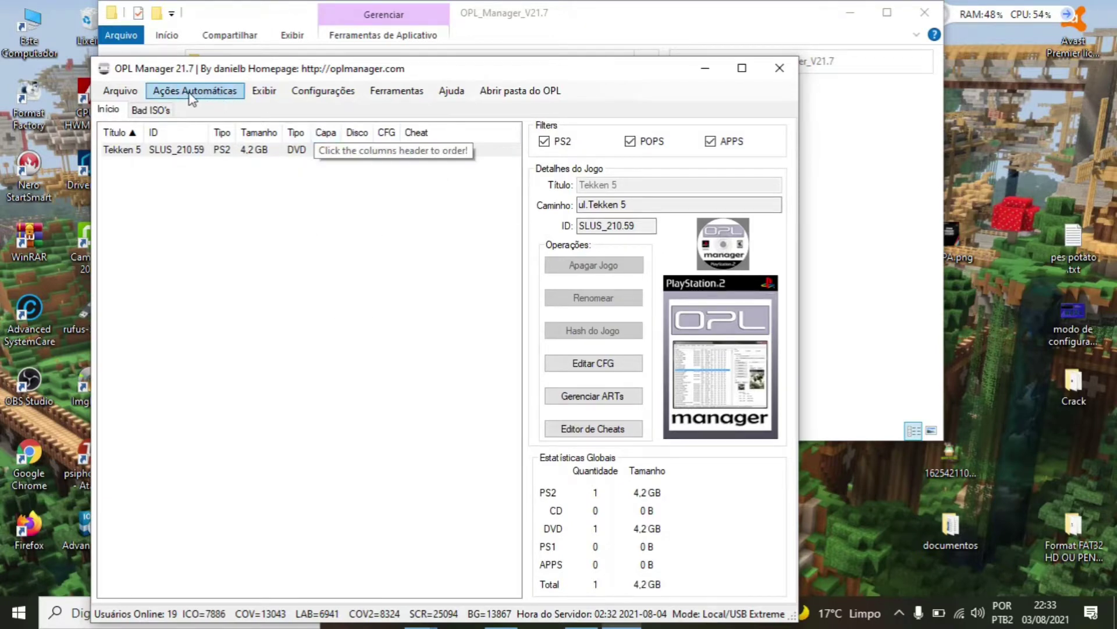
Batch download the games' front cover, back cover, disc and spine art with Baixar ART.
click(221, 98)
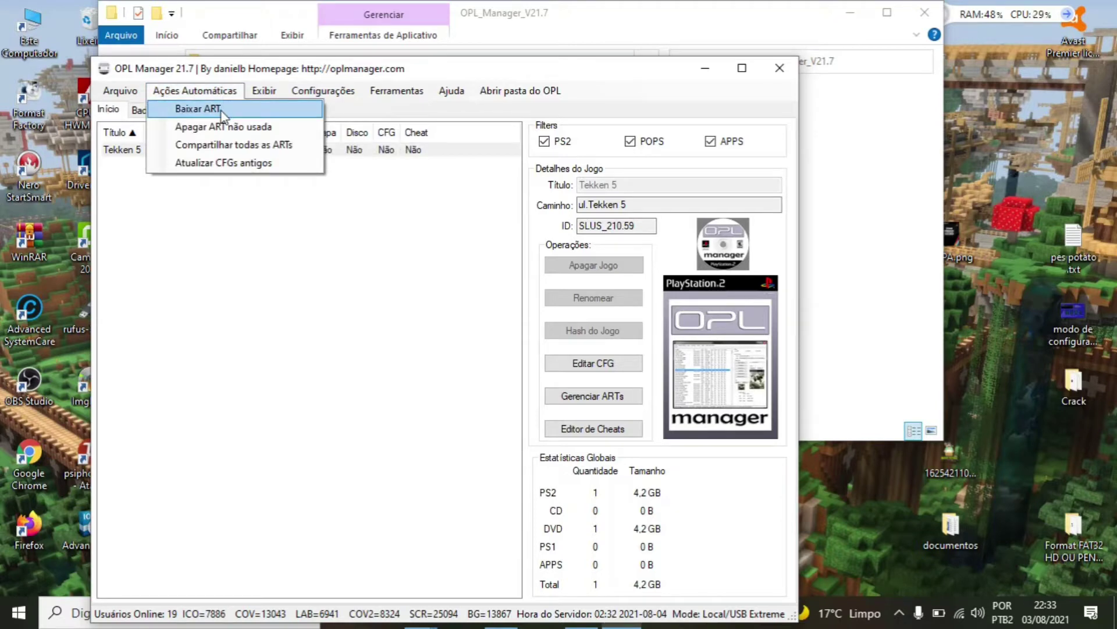
click(221, 108)
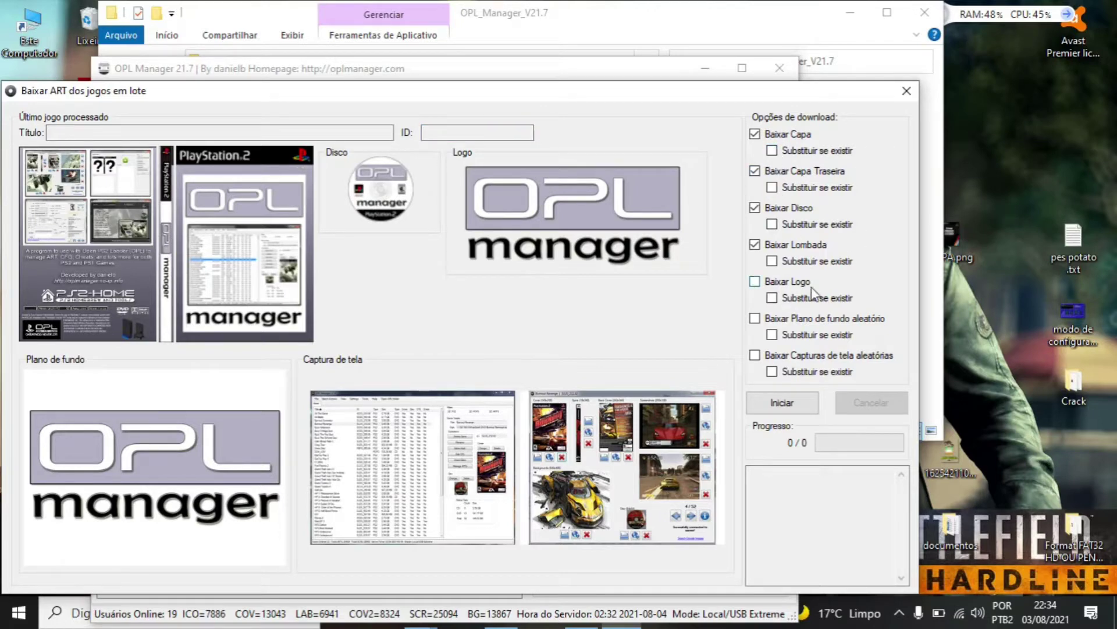
click(783, 403)
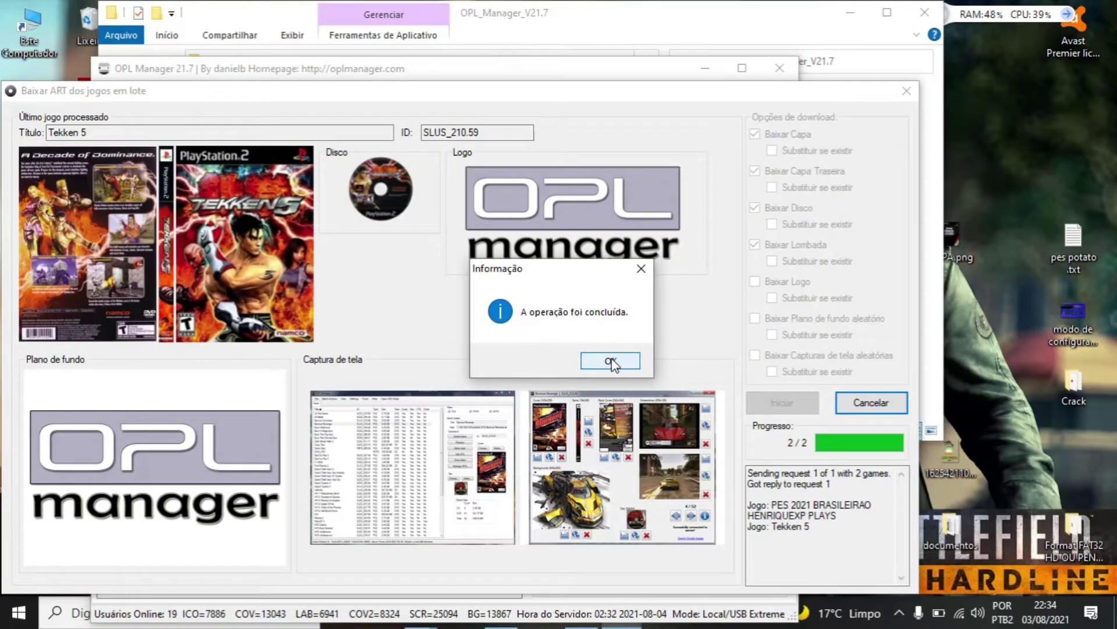
click(611, 362)
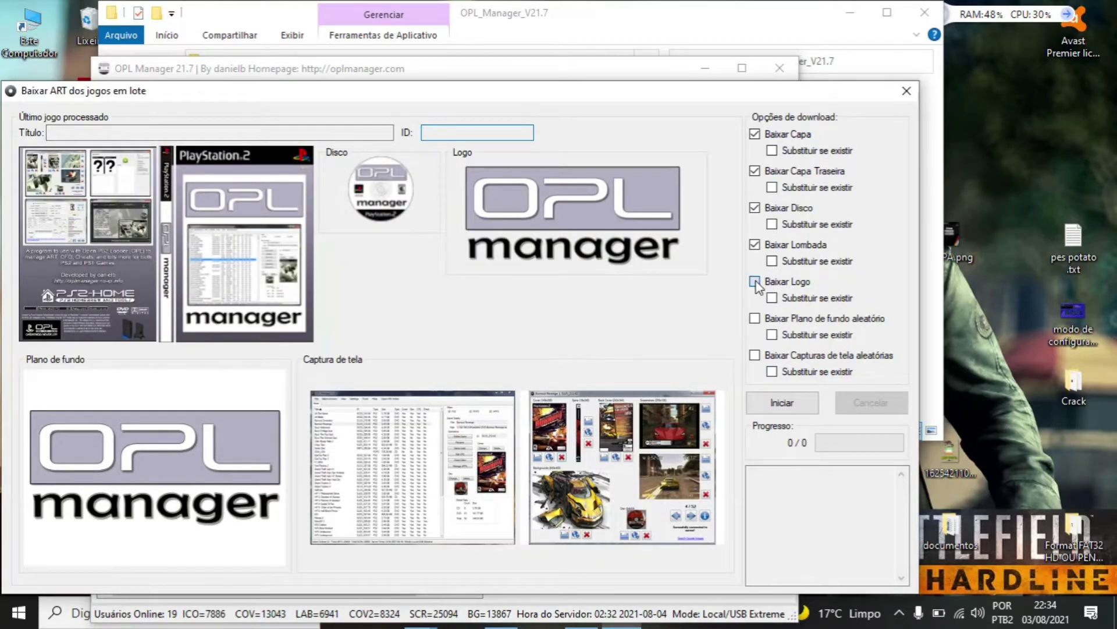
Add logo, random background and random screenshots to the download options and run the batch art download again.
click(755, 319)
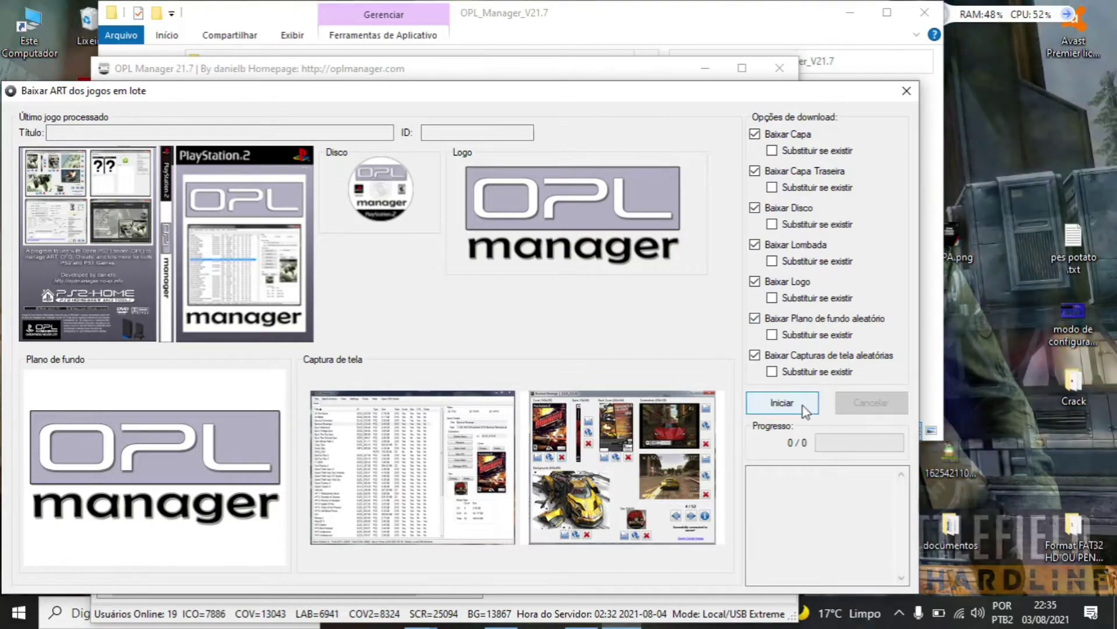
click(806, 410)
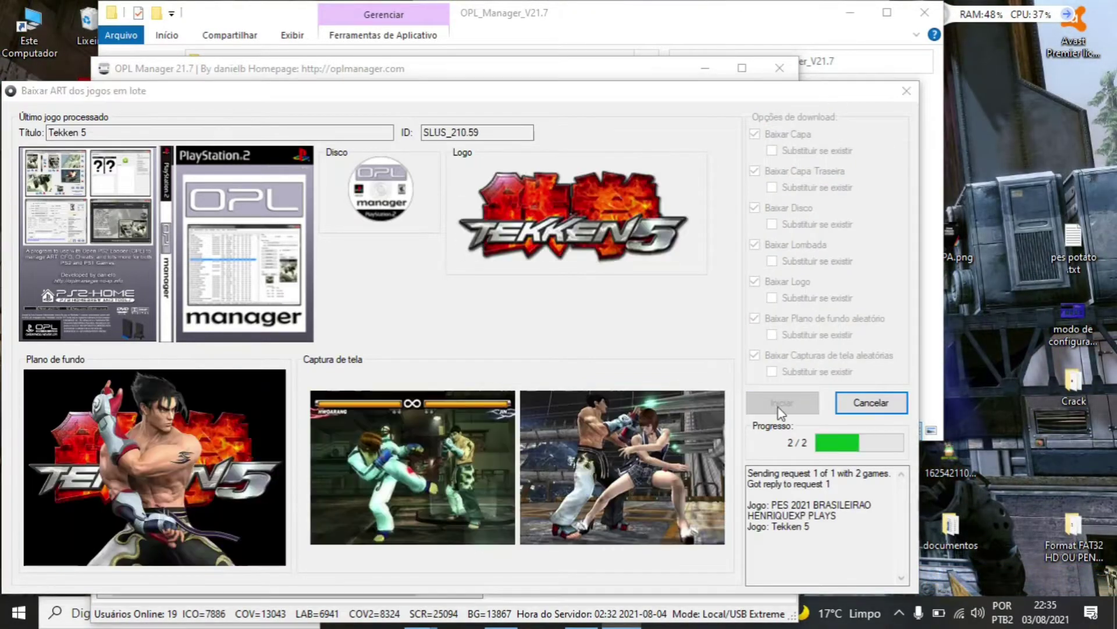
click(611, 360)
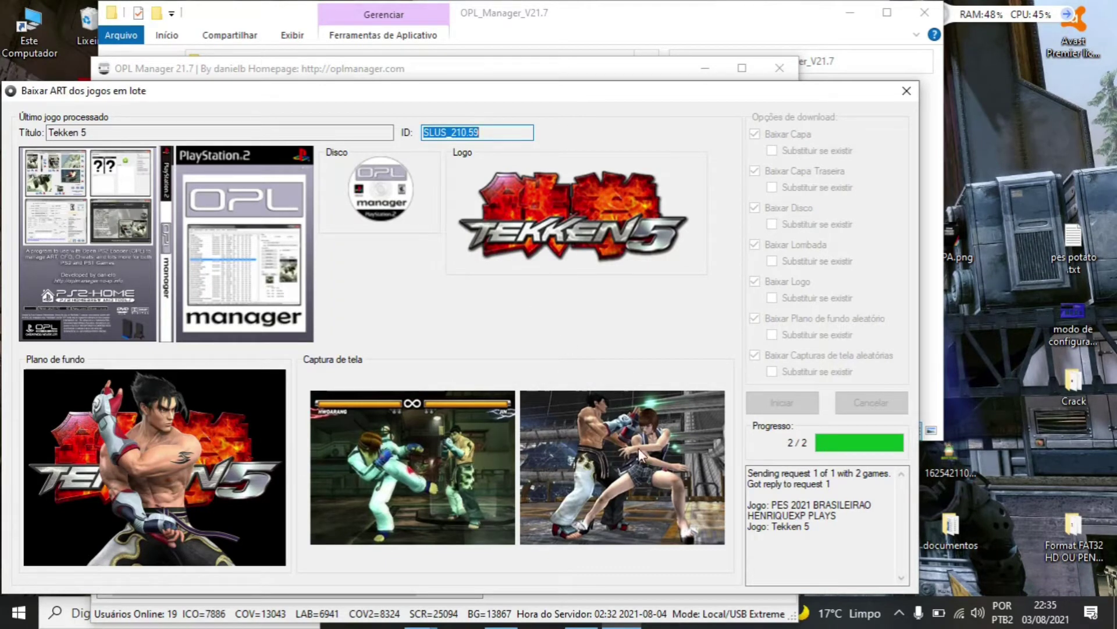
Close the batch art download window and OPL Manager, and minimize the OPL_Manager_V21.7 folder window.
click(906, 93)
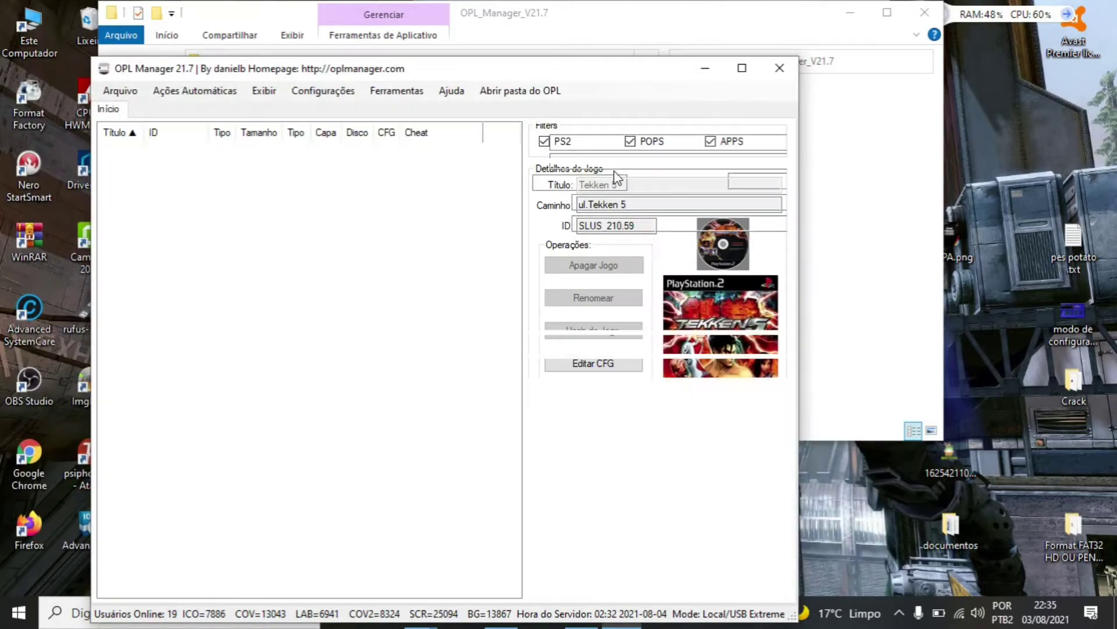
click(679, 362)
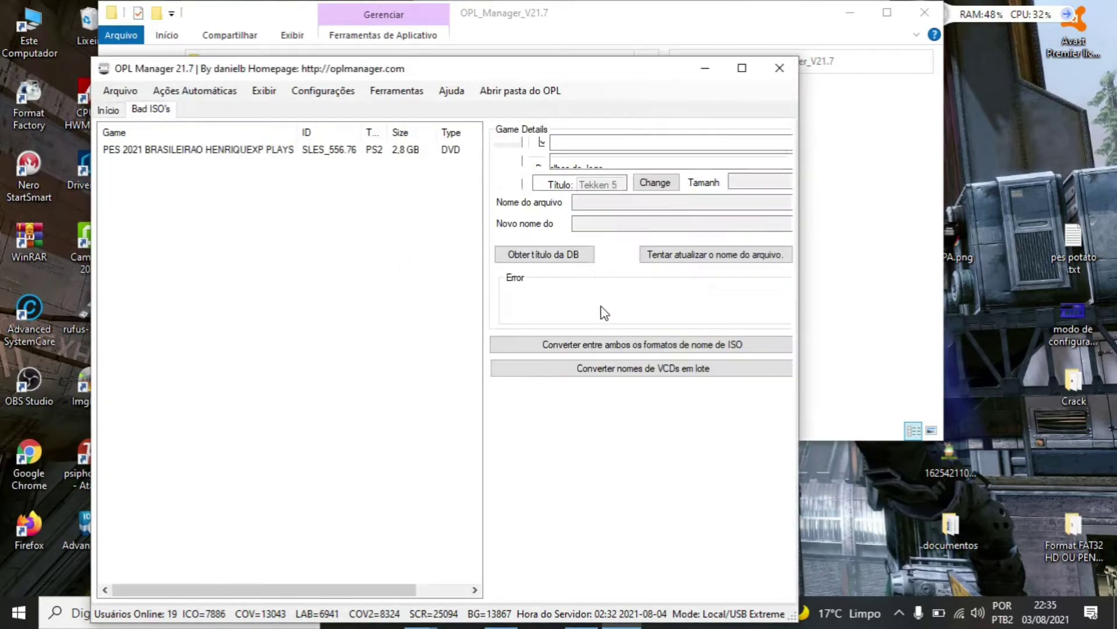
click(779, 71)
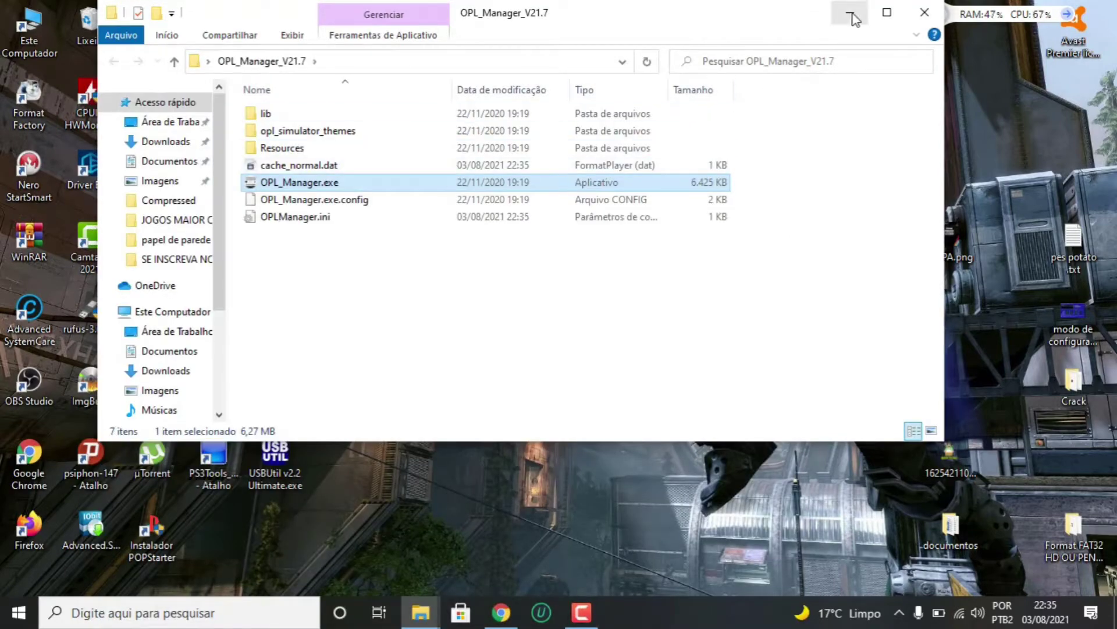
click(851, 15)
Examine the contents of the DVD and ART folders on the DISCK PIQUE (H:) drive.
mouse_move(421, 612)
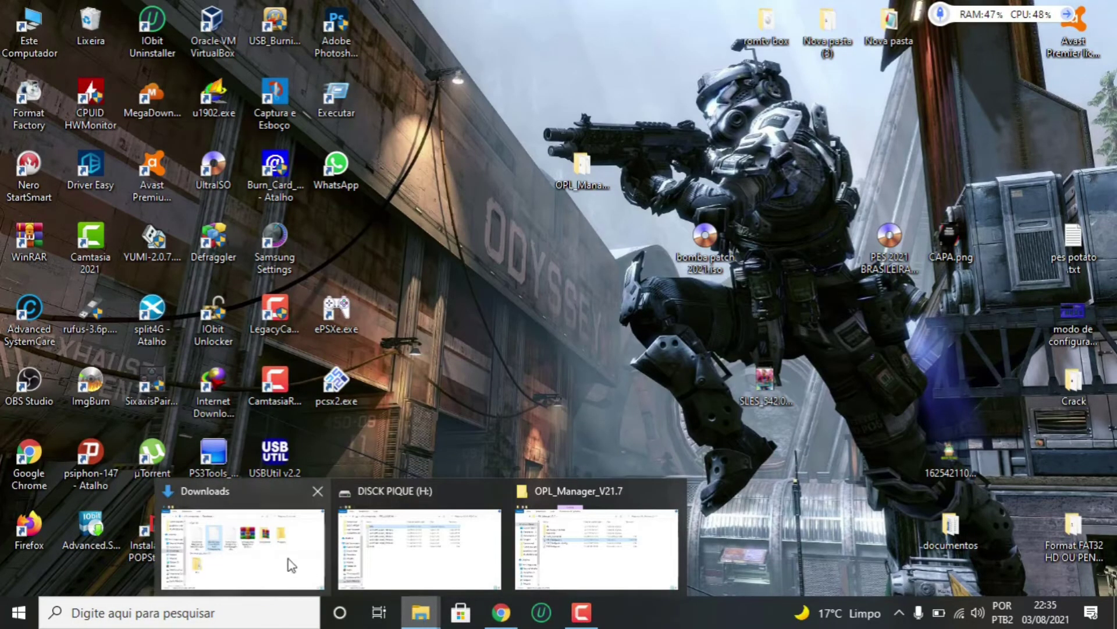
click(414, 553)
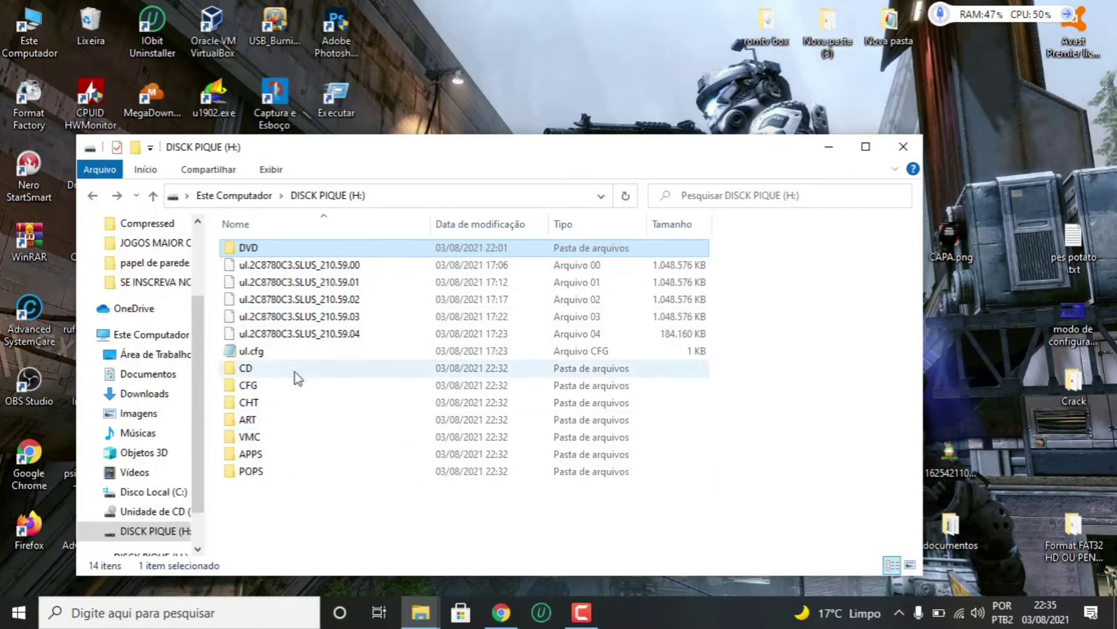
double_click(330, 254)
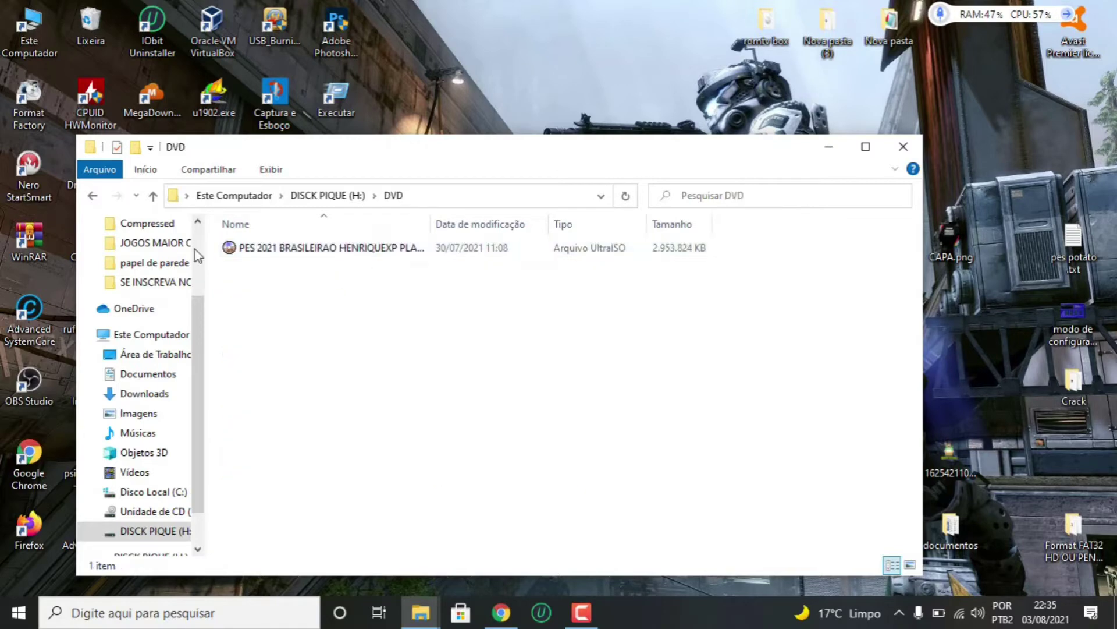
click(93, 196)
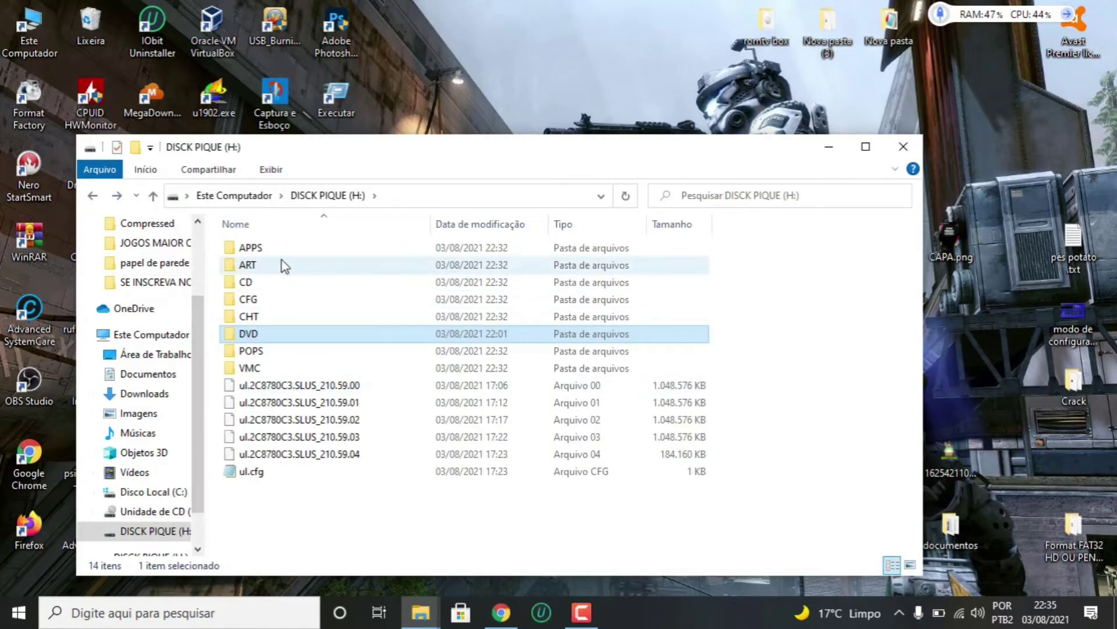
double_click(271, 264)
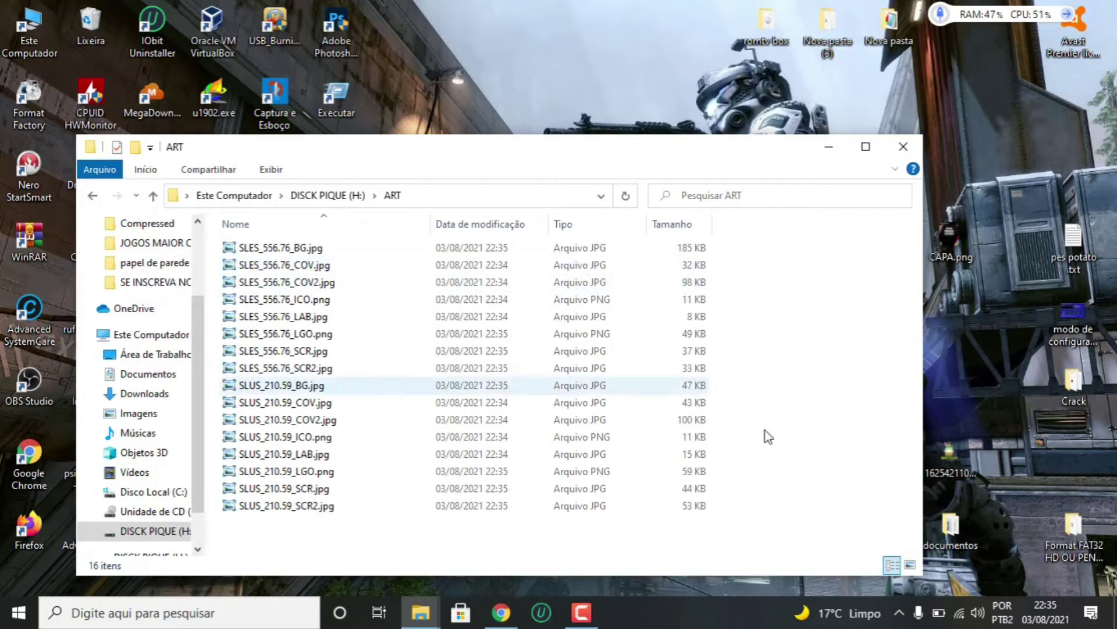
Show the ART folder's files as thumbnails and reposition its window and the SLES_542.03_COV.jpg file on the desktop.
click(910, 565)
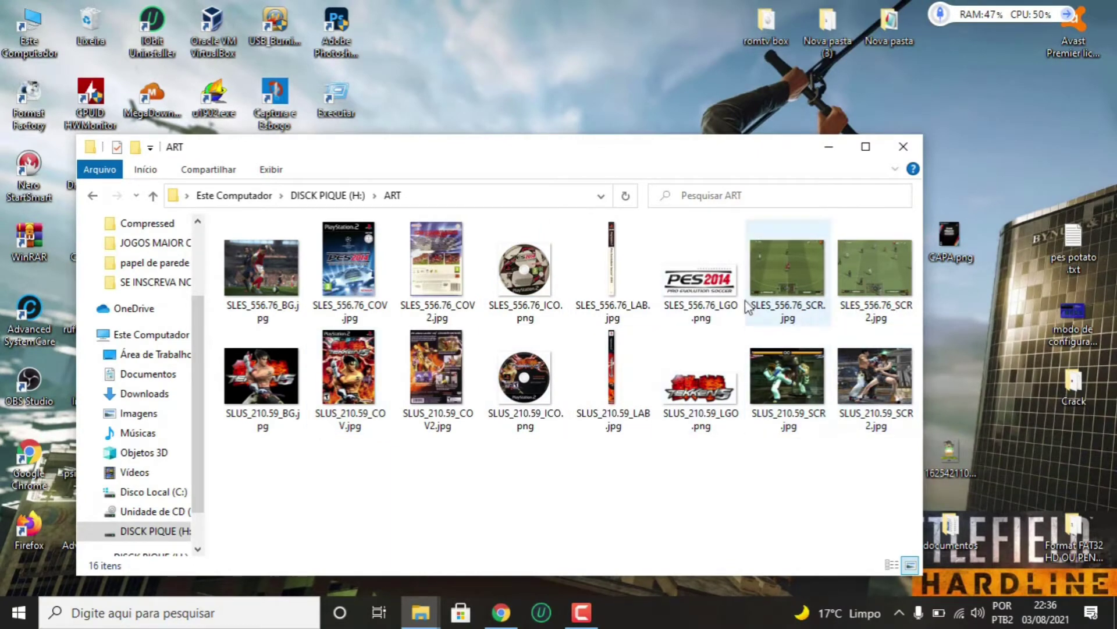
click(350, 303)
drag(750, 151, 471, 121)
drag(775, 382, 967, 322)
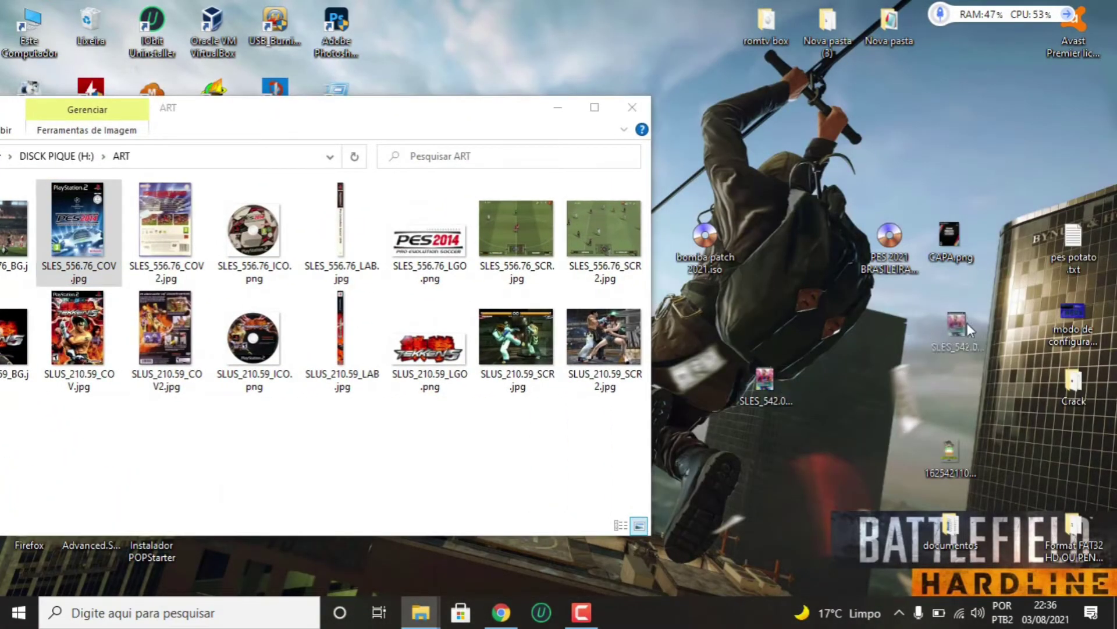
drag(461, 111, 630, 71)
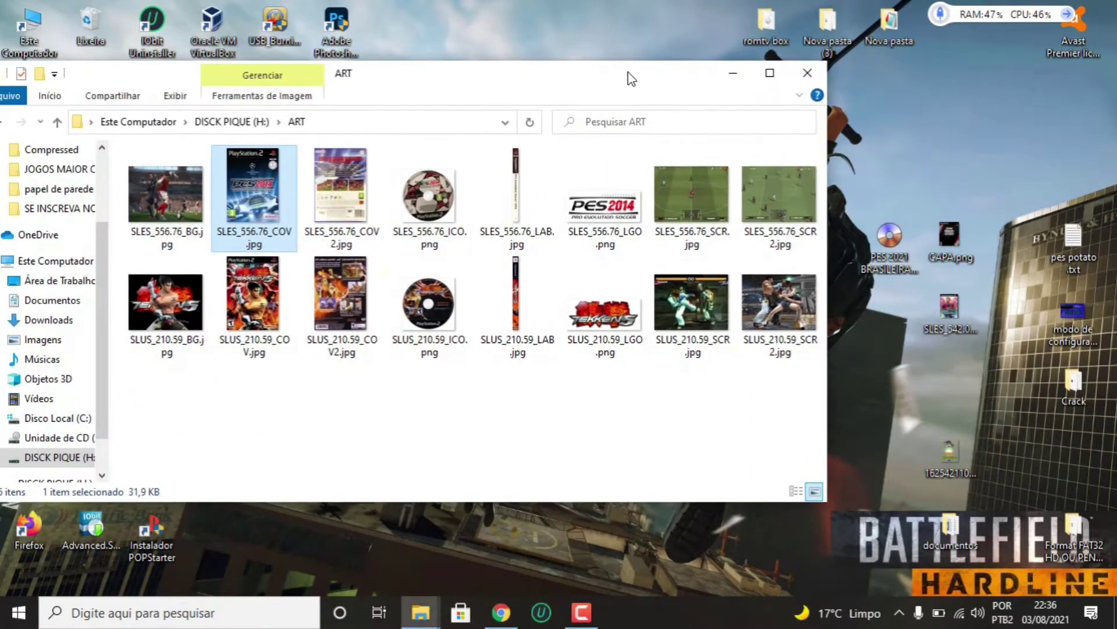
Copy the name of the SLES_556.76_COV.jpg cover file through its rename field and leave the file name as it is.
right_click(250, 227)
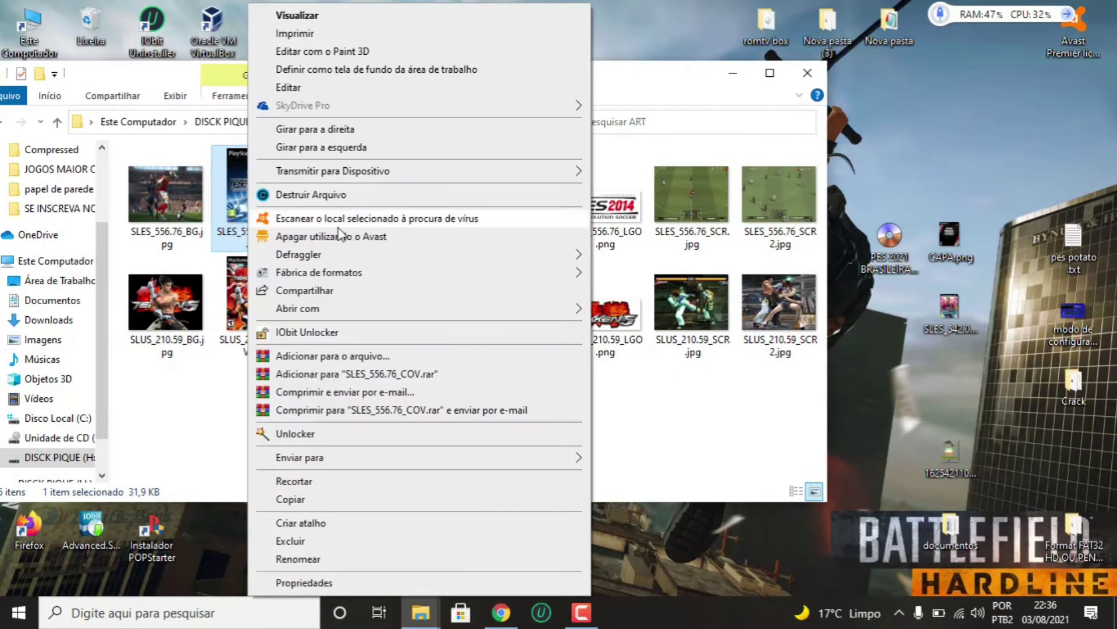
click(300, 558)
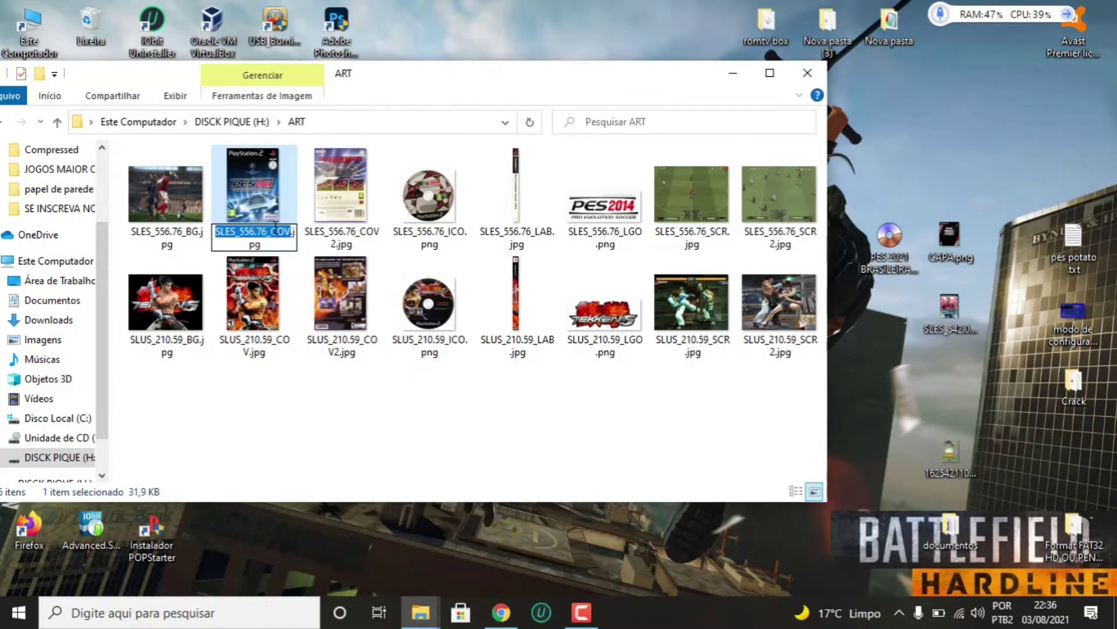
right_click(275, 230)
click(329, 280)
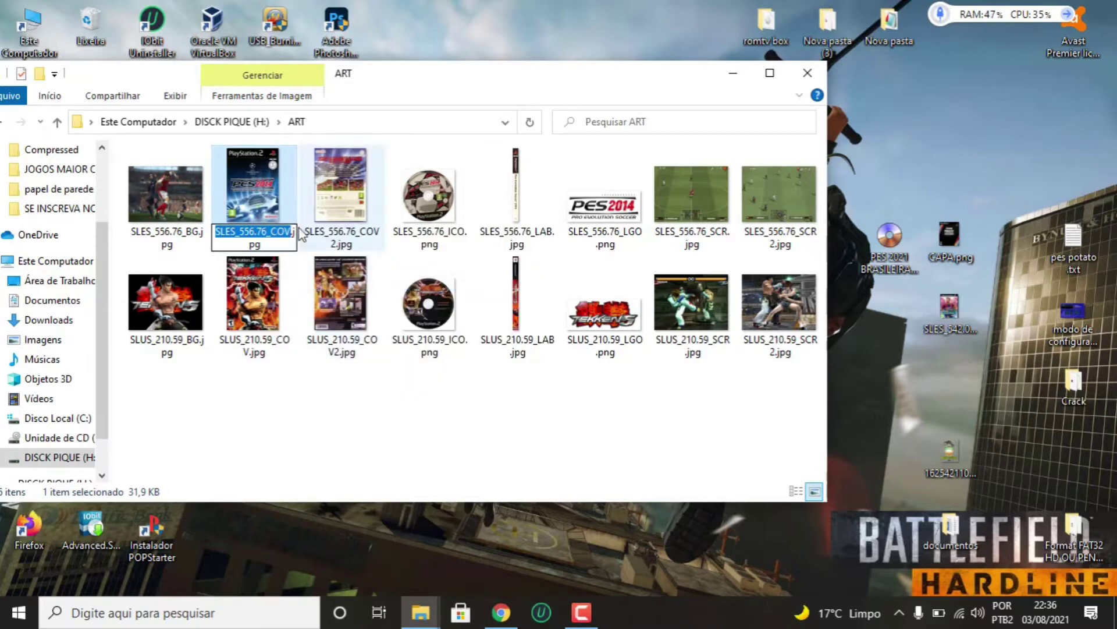
click(526, 437)
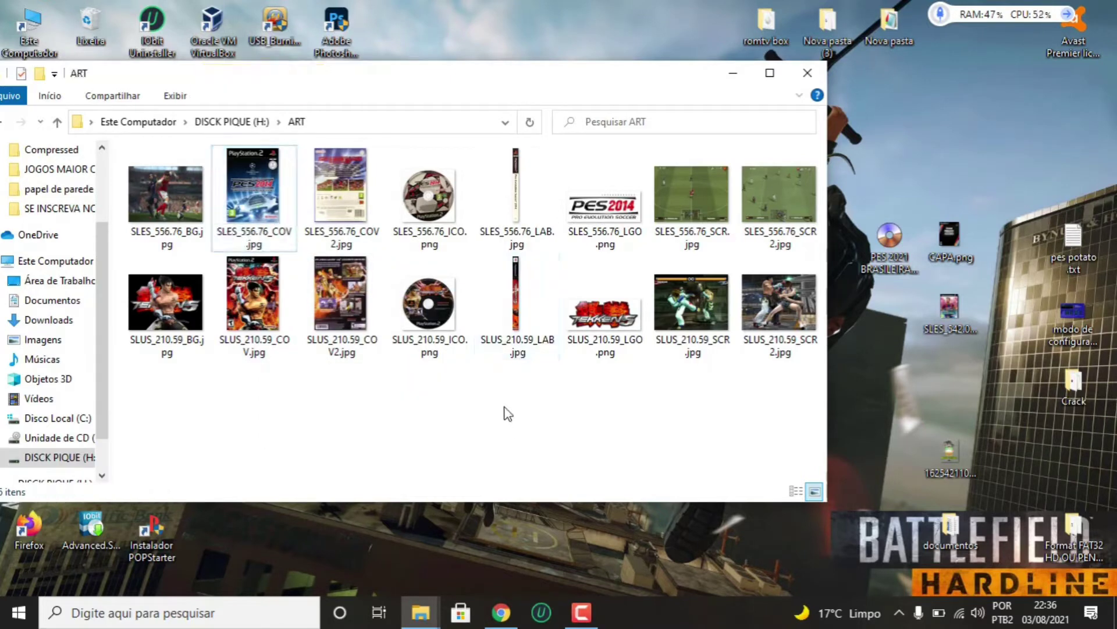
click(951, 306)
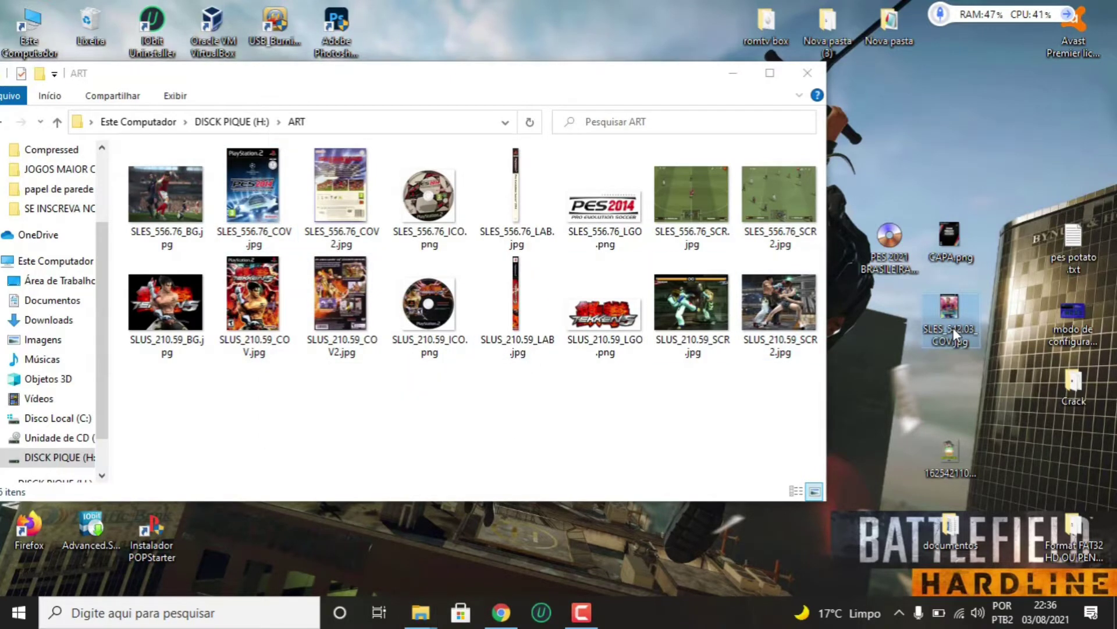
right_click(954, 334)
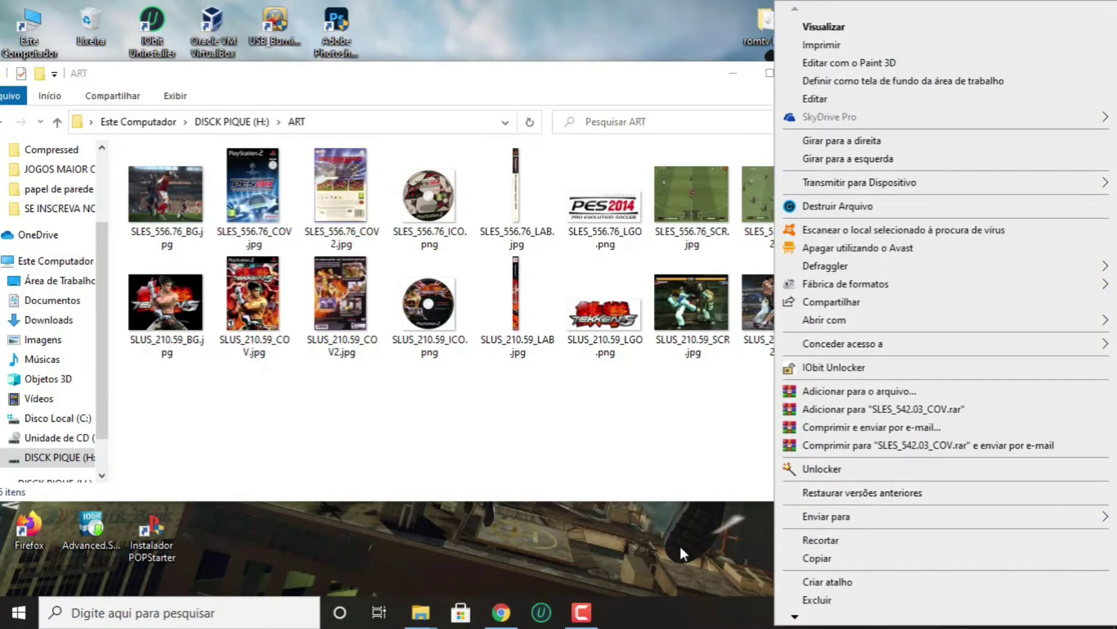
click(629, 554)
Switch to Chrome, search Google in a new tab for "pes 2021ps2" and show the image results.
click(501, 611)
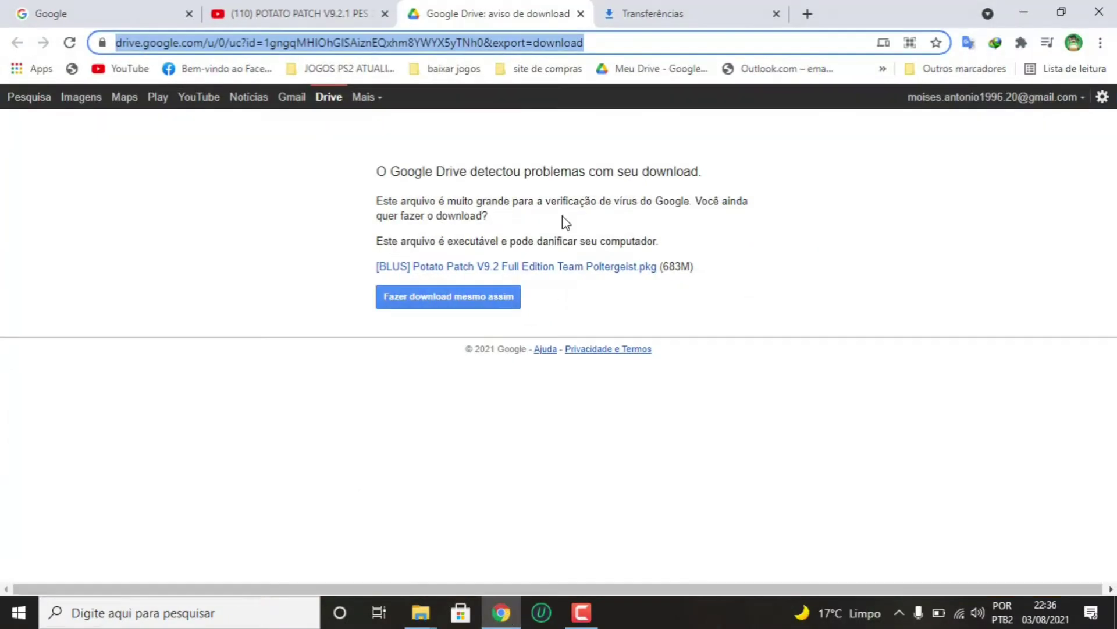
click(807, 13)
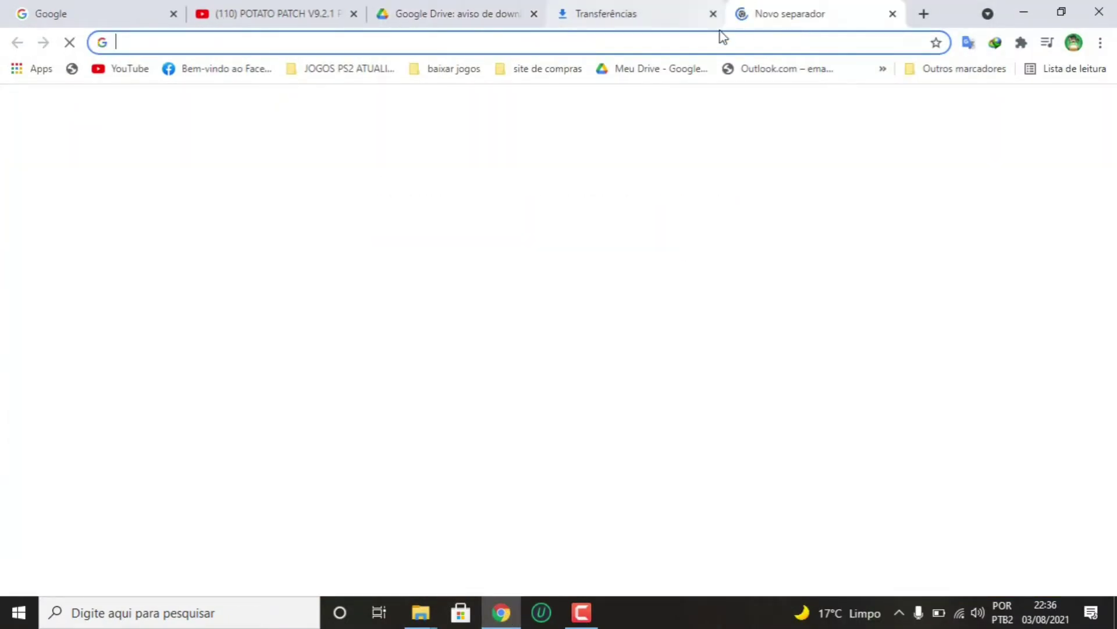
text(PES)
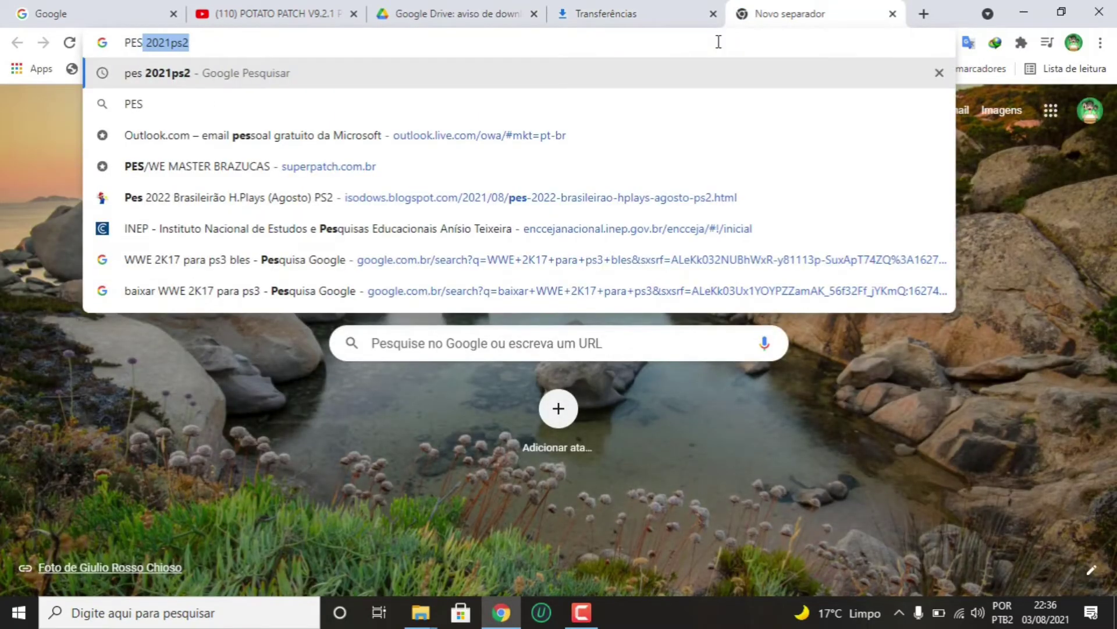
key(Right)
key(Return)
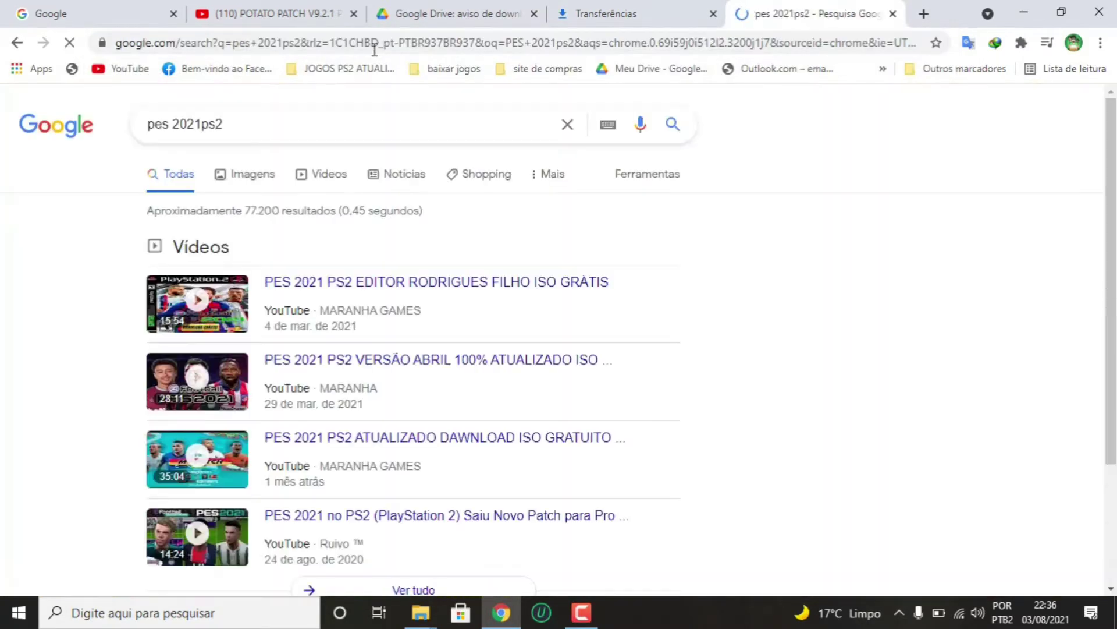
click(254, 176)
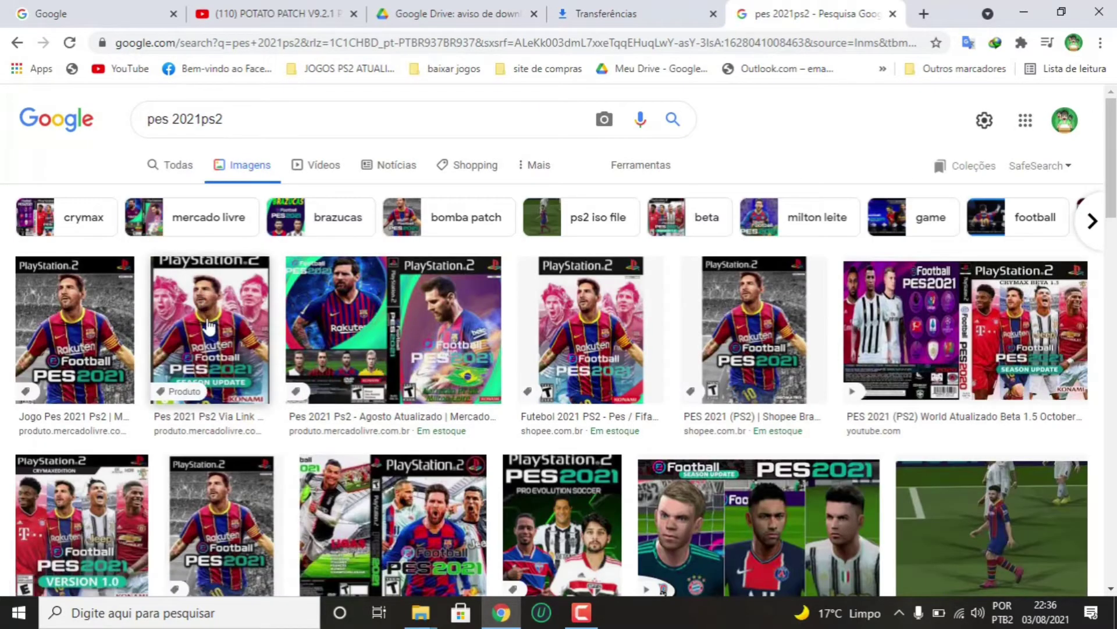
Return to the ART folder in File Explorer and look at the SLES_556.76 back cover and background images.
click(1019, 14)
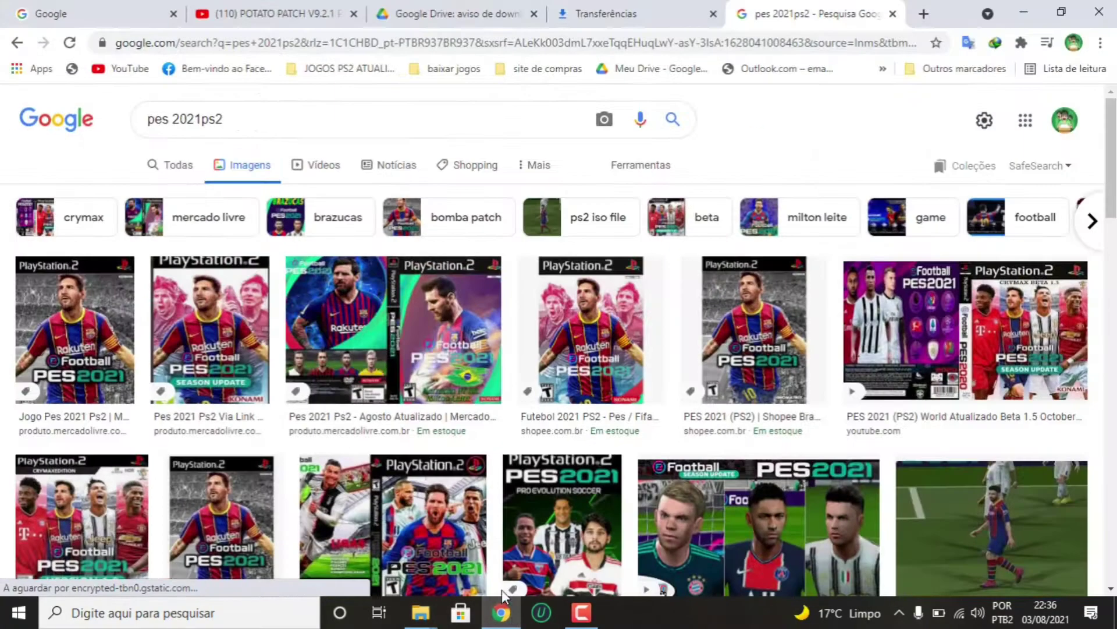
click(502, 588)
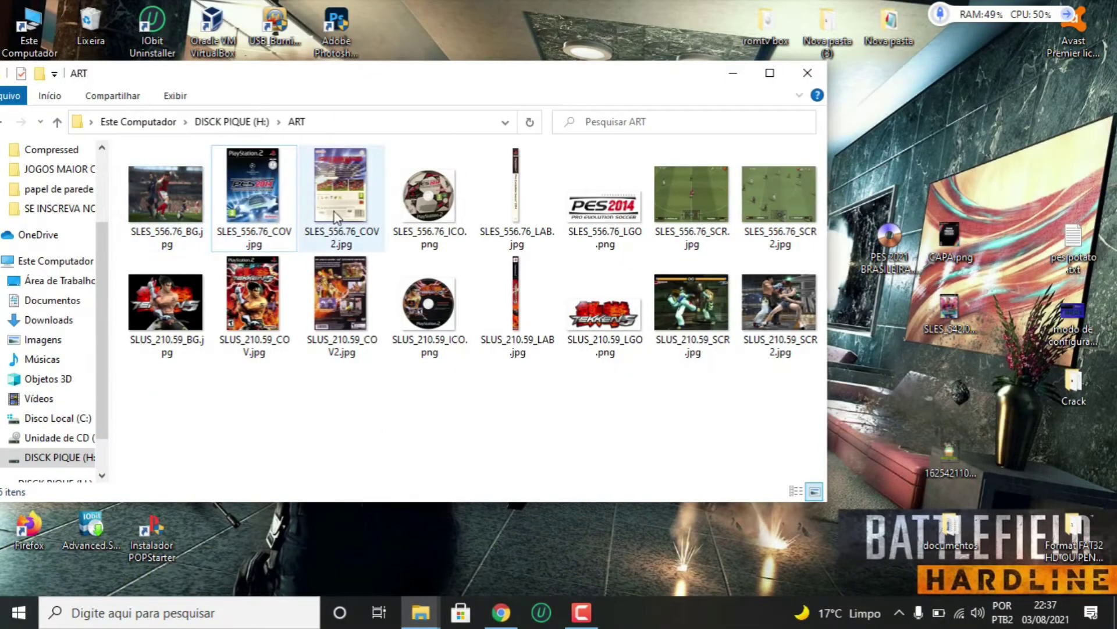
click(324, 196)
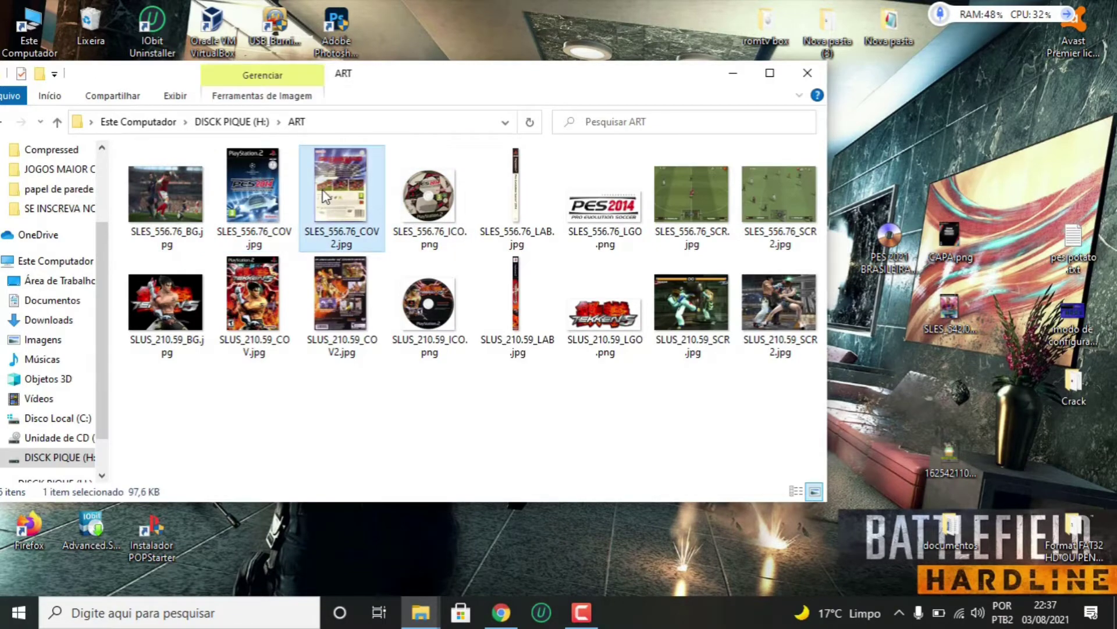
click(169, 192)
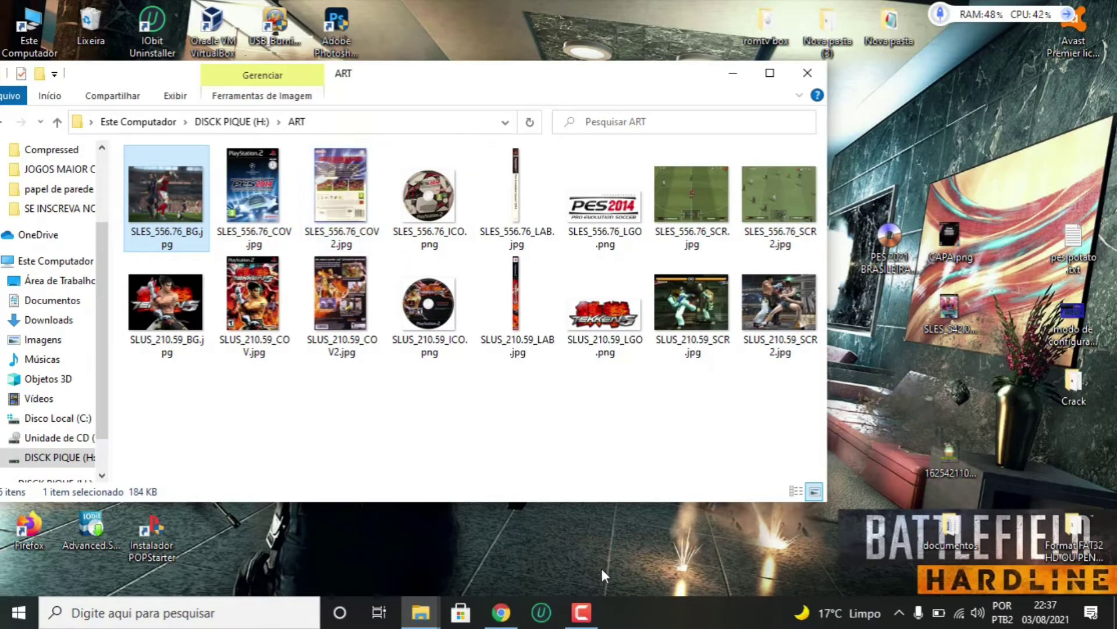
Switch back to Chrome and change the image search to "pes 2021 ps2 cover".
click(501, 613)
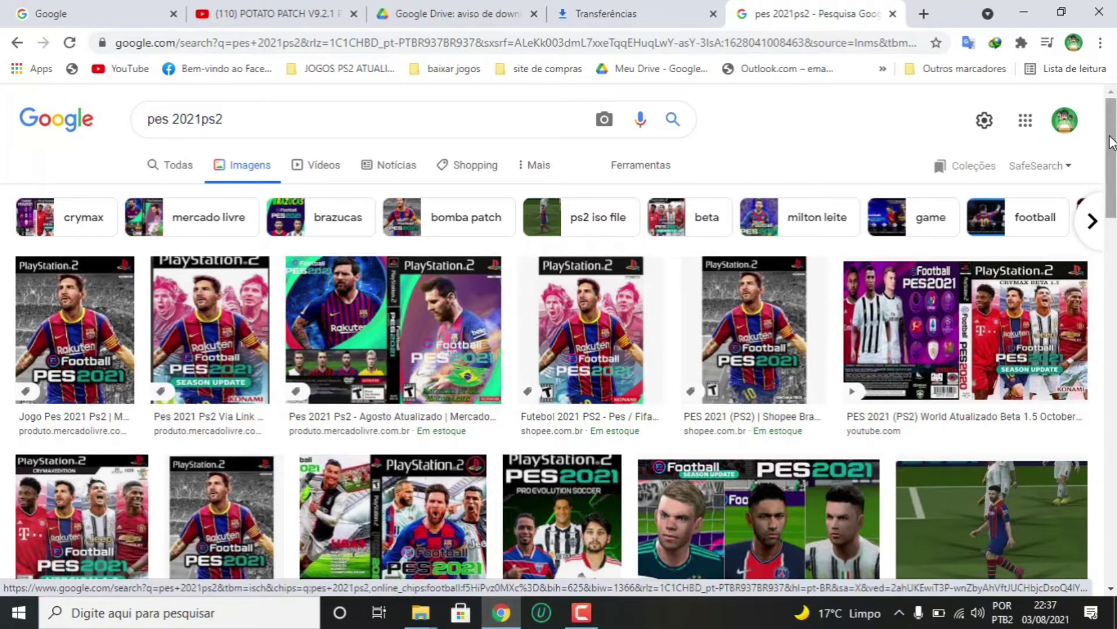
click(365, 116)
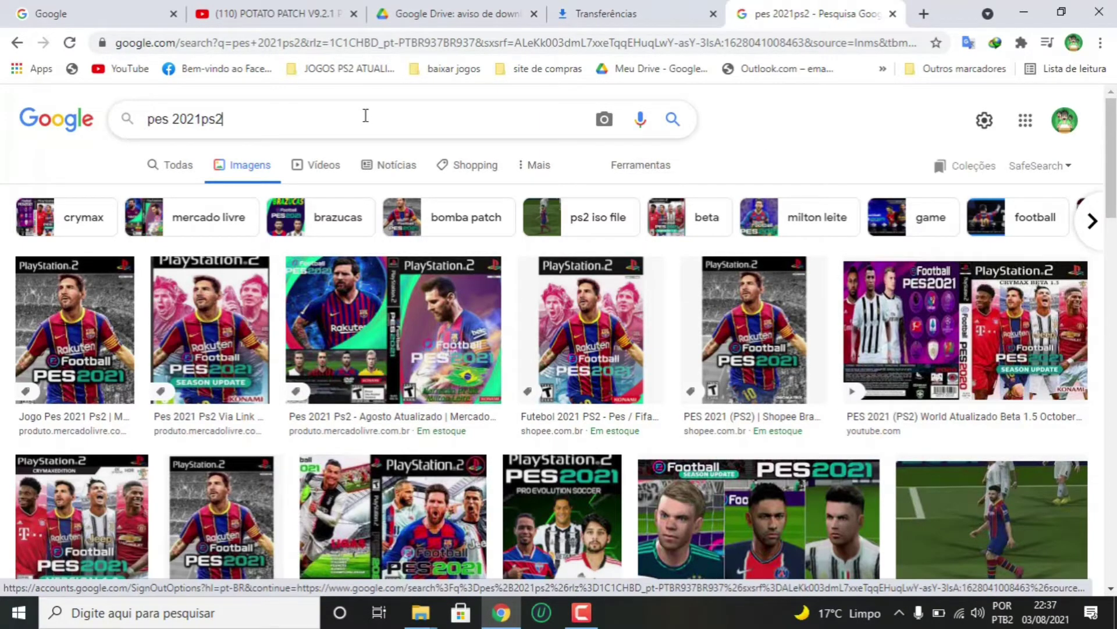
key(BackSpace)
key(BackSpace)
key(BackSpace)
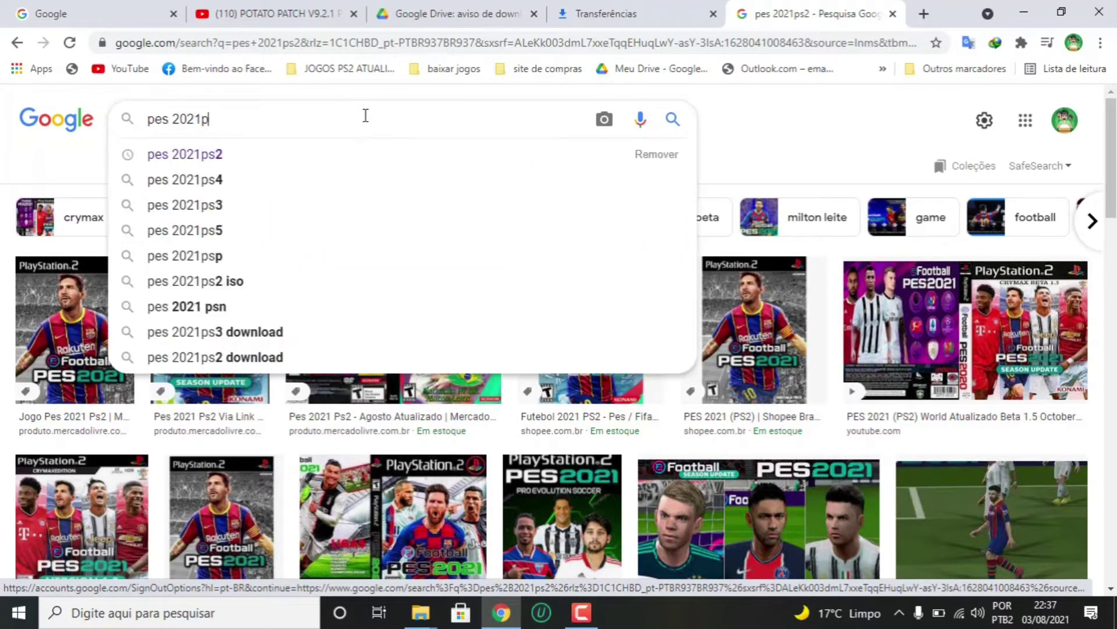
text(PS)
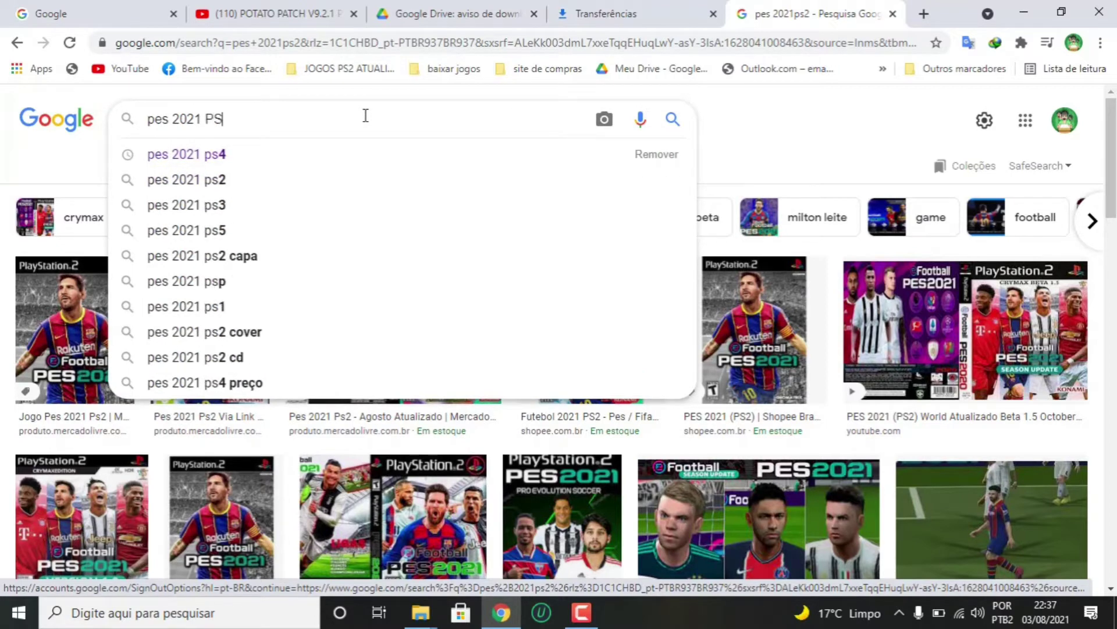
text(2)
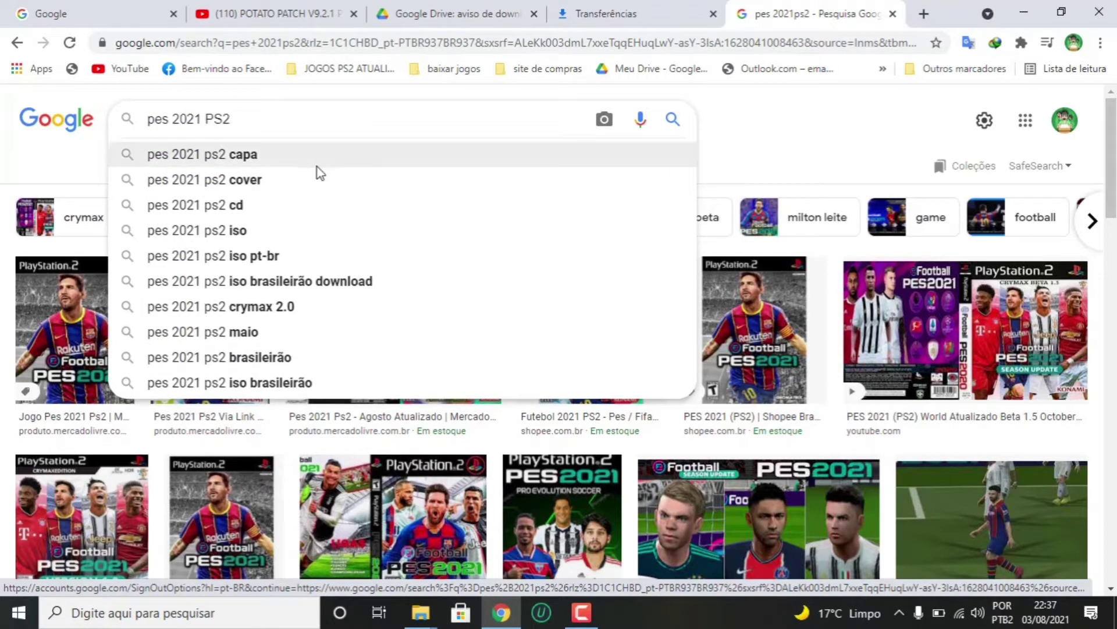
click(298, 179)
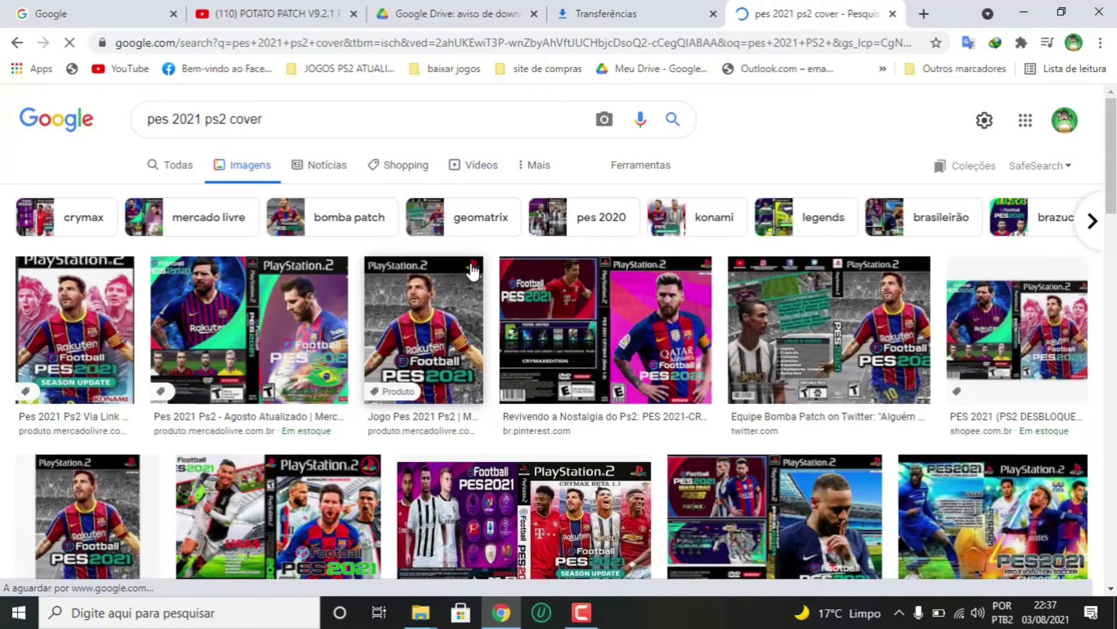
Save the wide PES 2021 picture from the baixapatch.blogspot.com result to the desktop as images.jpg.
scroll(1116, 157, down, 10)
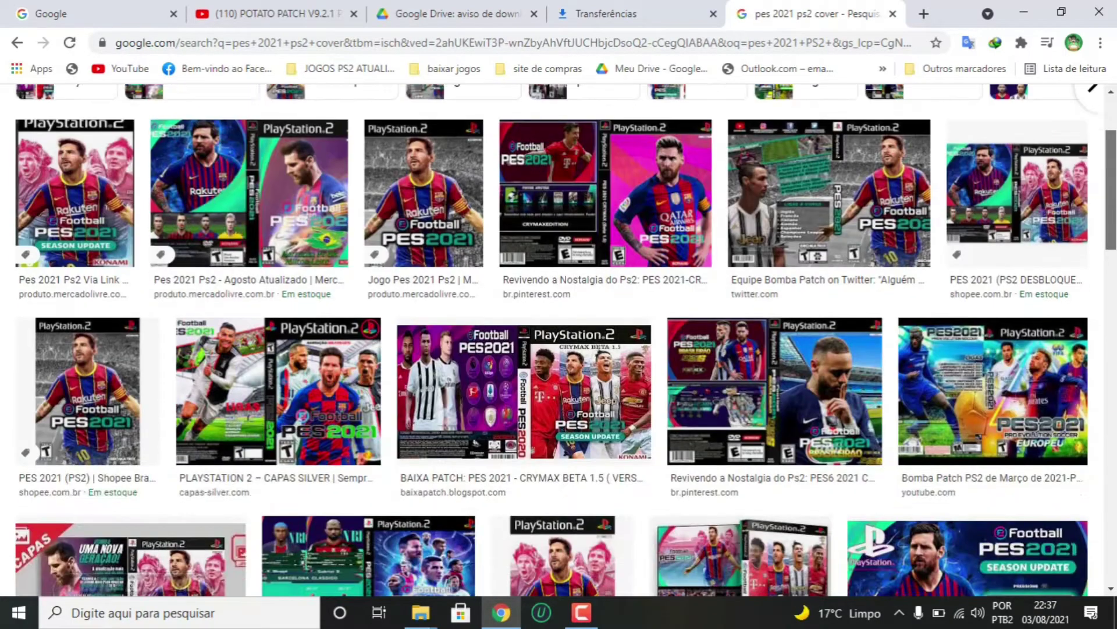
scroll(129, 418, down, 1)
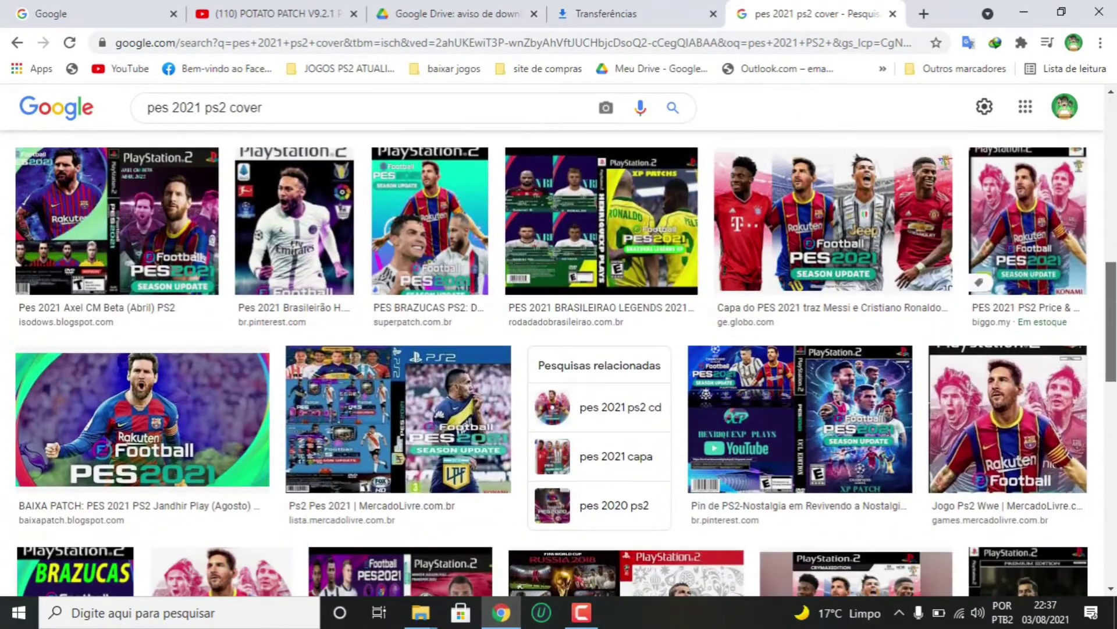
right_click(121, 415)
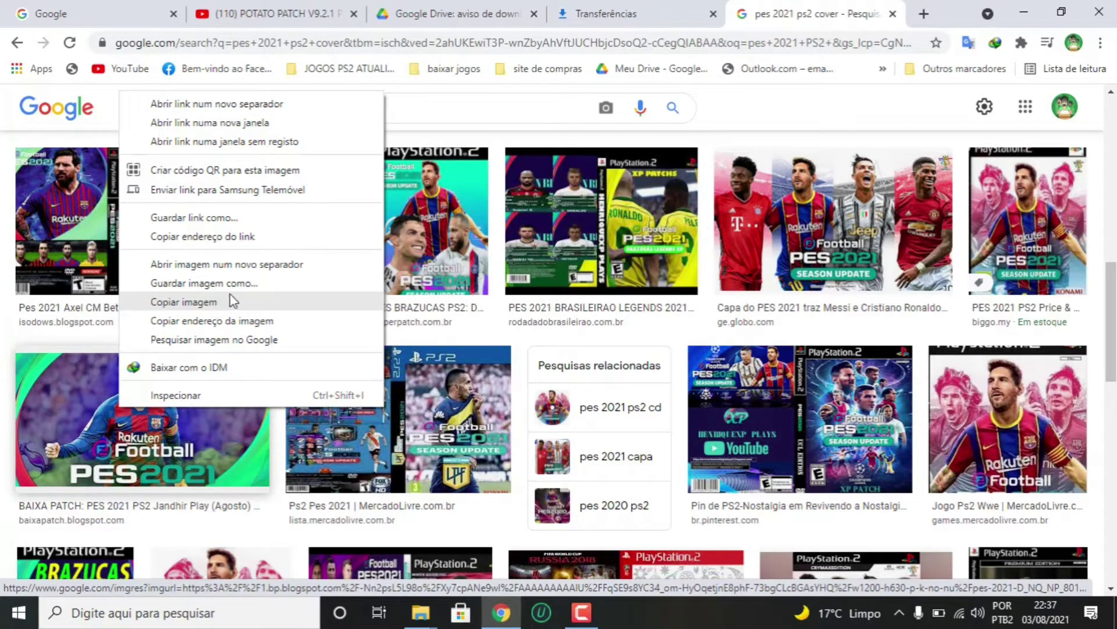
click(211, 303)
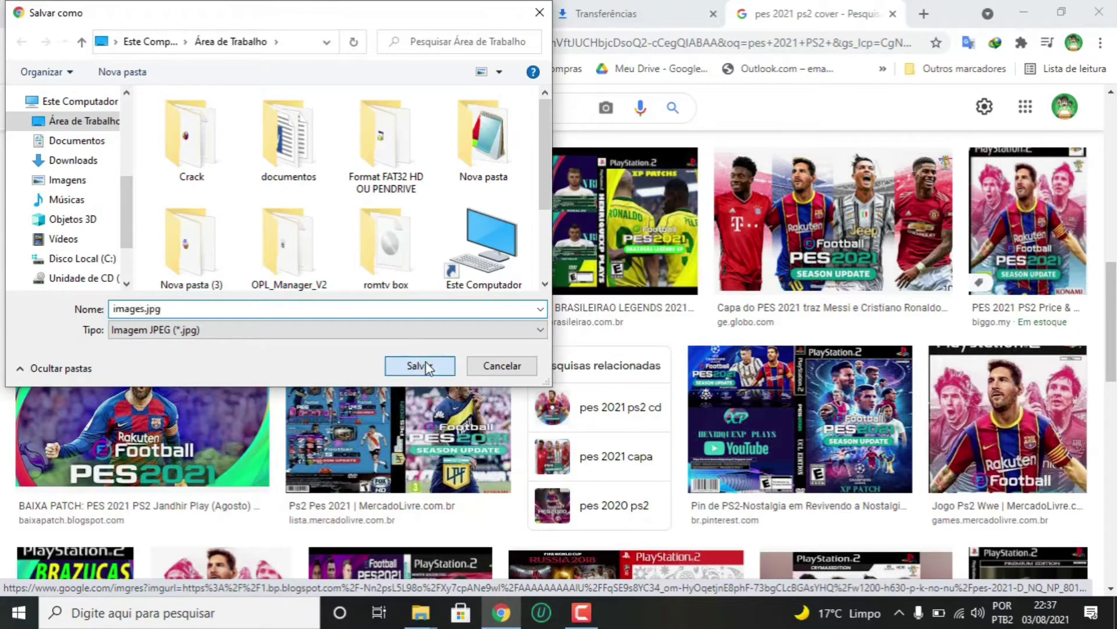
click(420, 364)
Change the image search to "pes 2021 ps2 logo".
scroll(425, 364, up, 3)
scroll(1069, 146, up, 5)
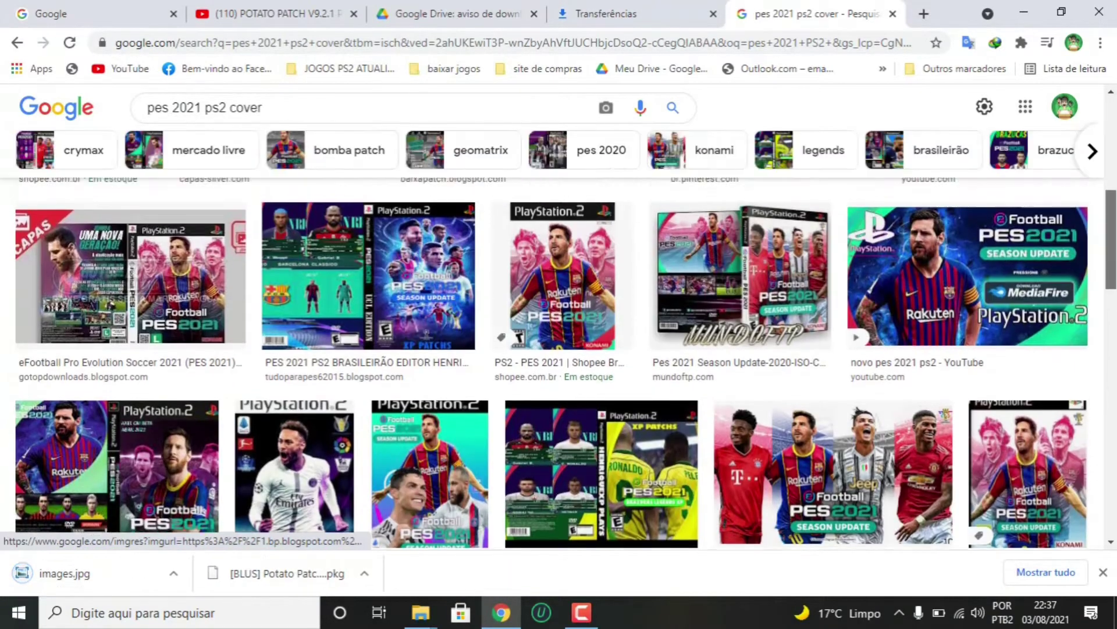
scroll(479, 112, up, 1)
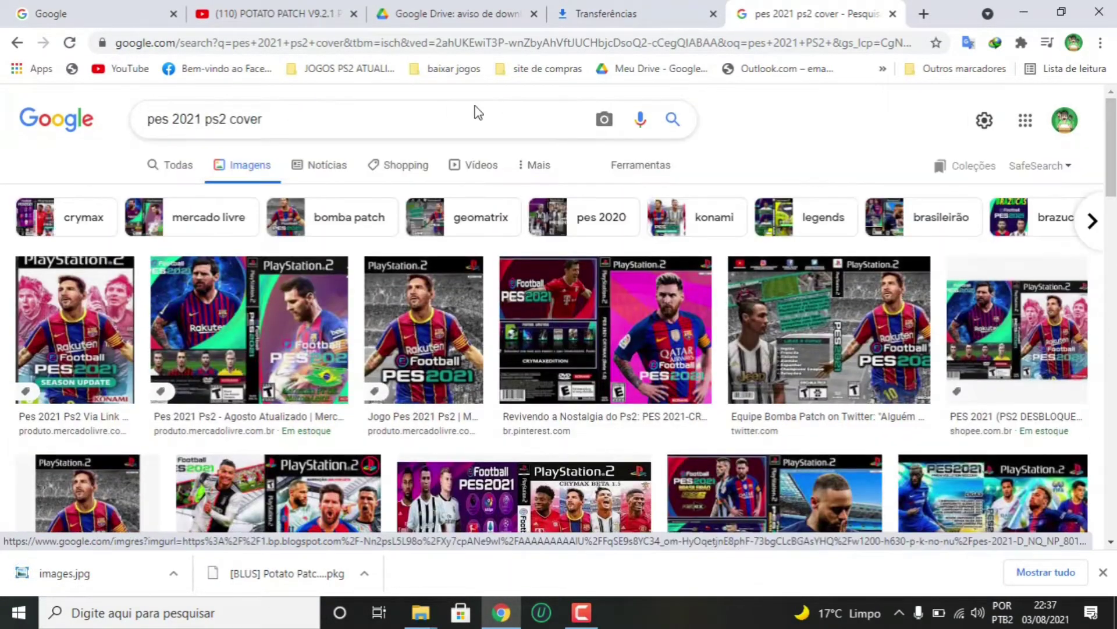
key(BackSpace)
key(BackSpace)
key(BackSpace)
key(BackSpace)
key(BackSpace)
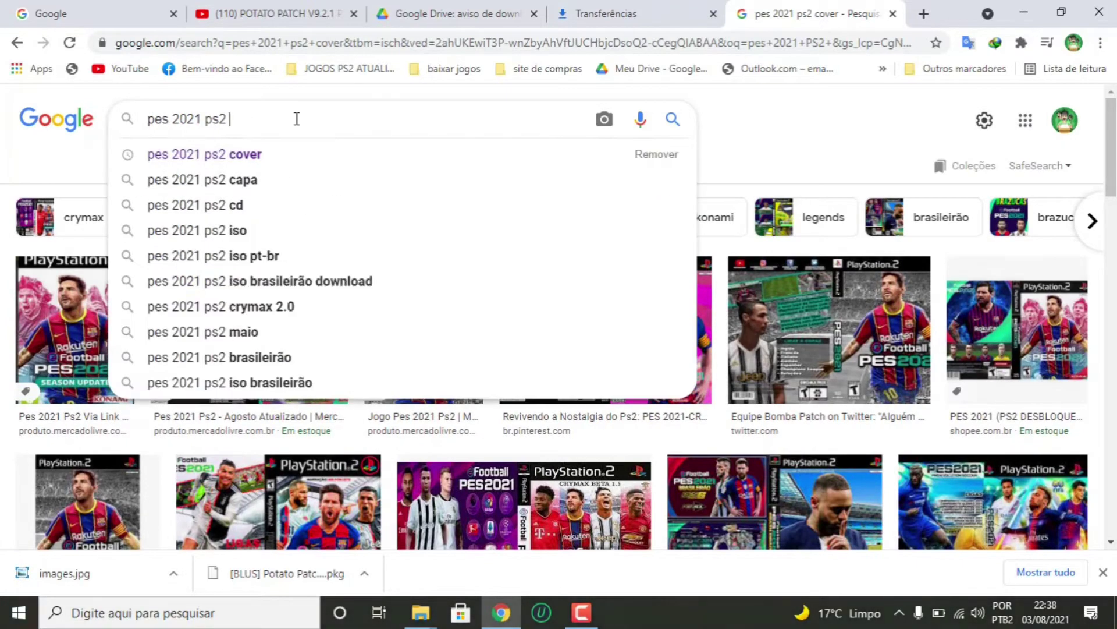
text(LOG)
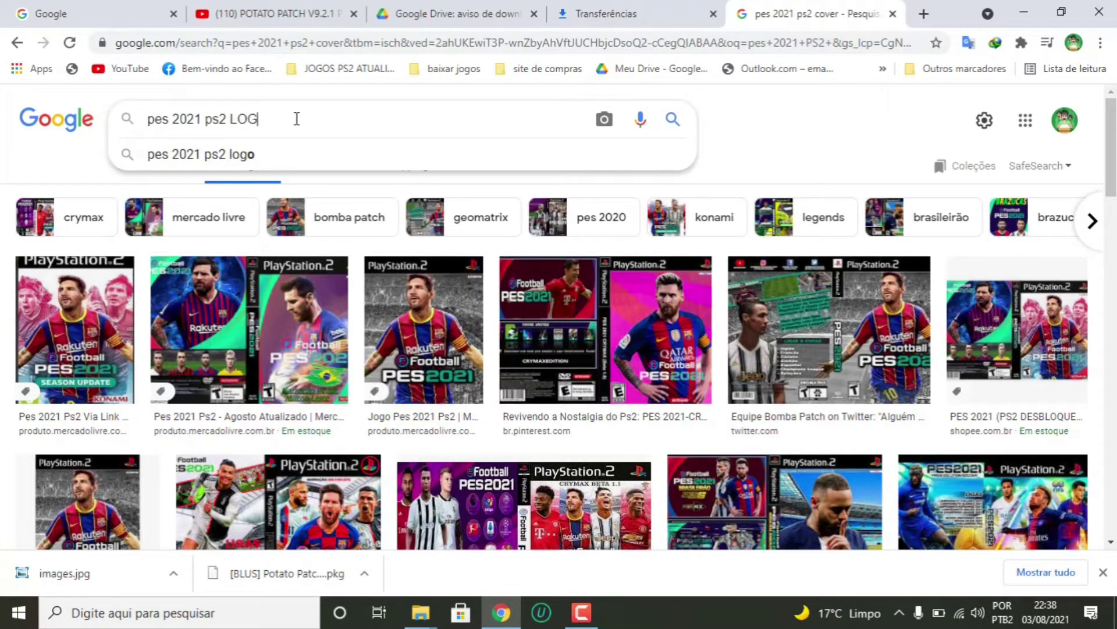
click(285, 152)
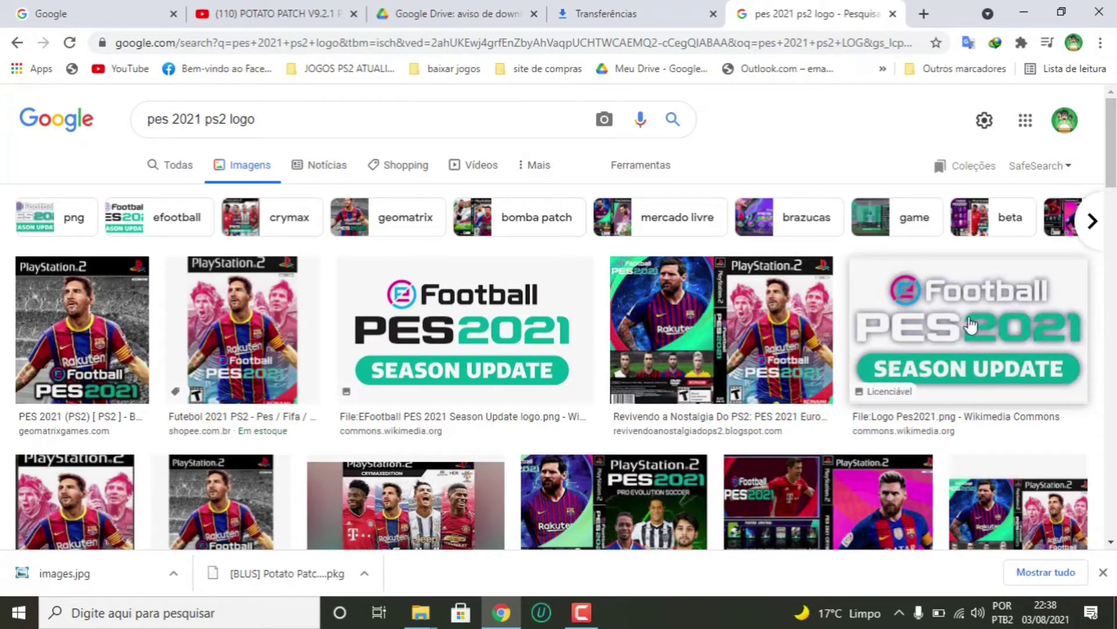
Save the PES 2021 Season Update logo to the desktop as transferir.png, and place it and images.jpg near the SLES_542.03 cover file.
right_click(540, 345)
click(638, 219)
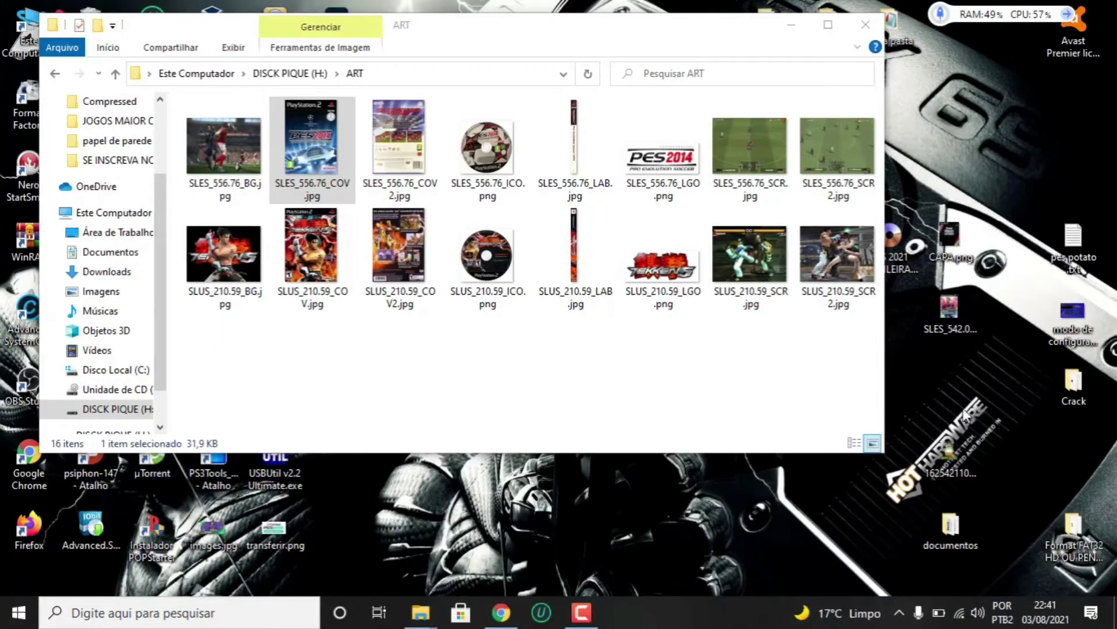
drag(964, 414, 960, 410)
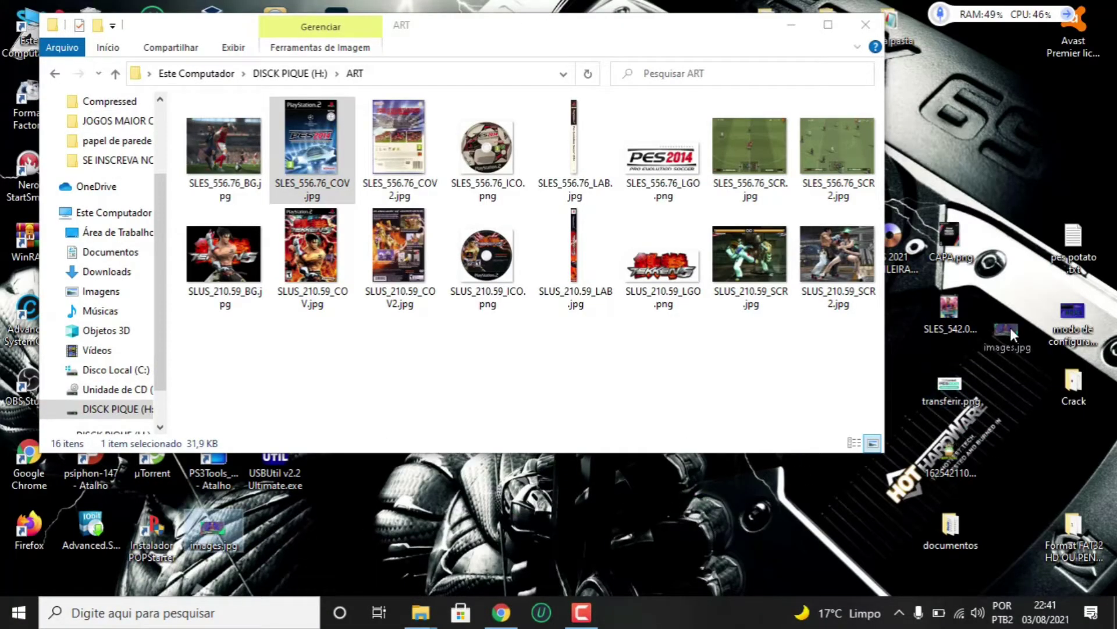
drag(1011, 332, 1015, 338)
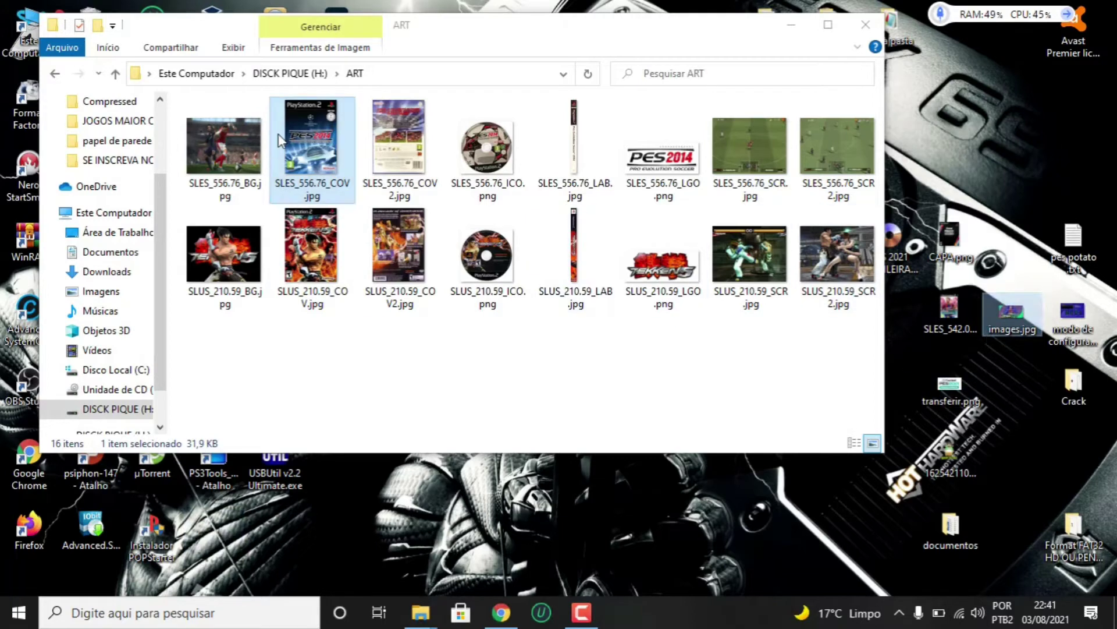
Copy the file name SLES_556.76_COV from the PES 2014 front cover in the ART folder.
right_click(322, 194)
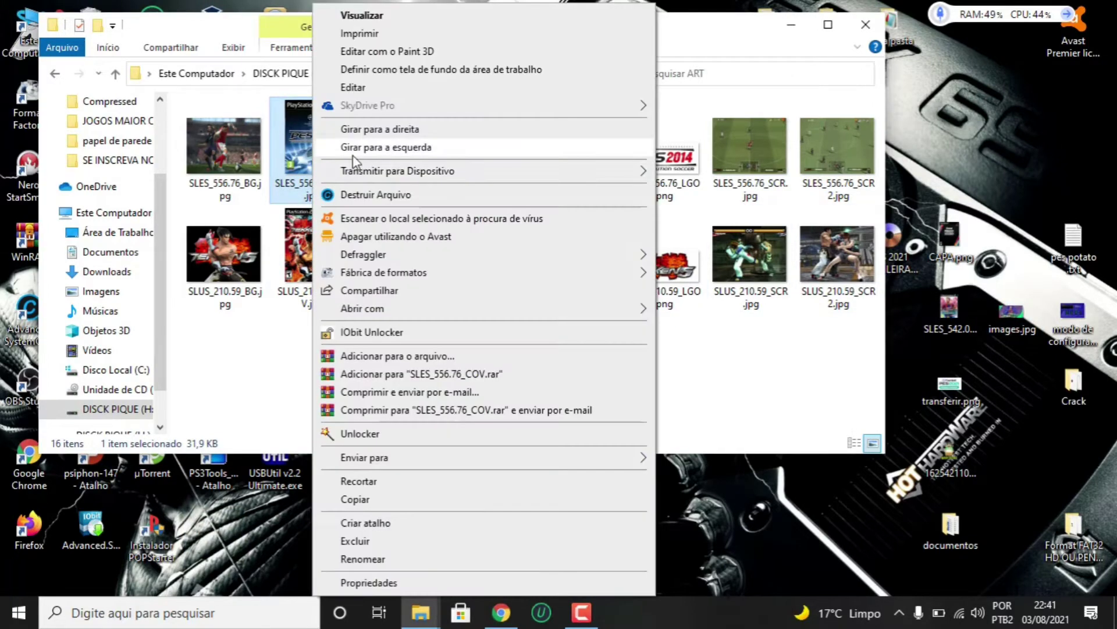
click(376, 560)
key(ctrl+c)
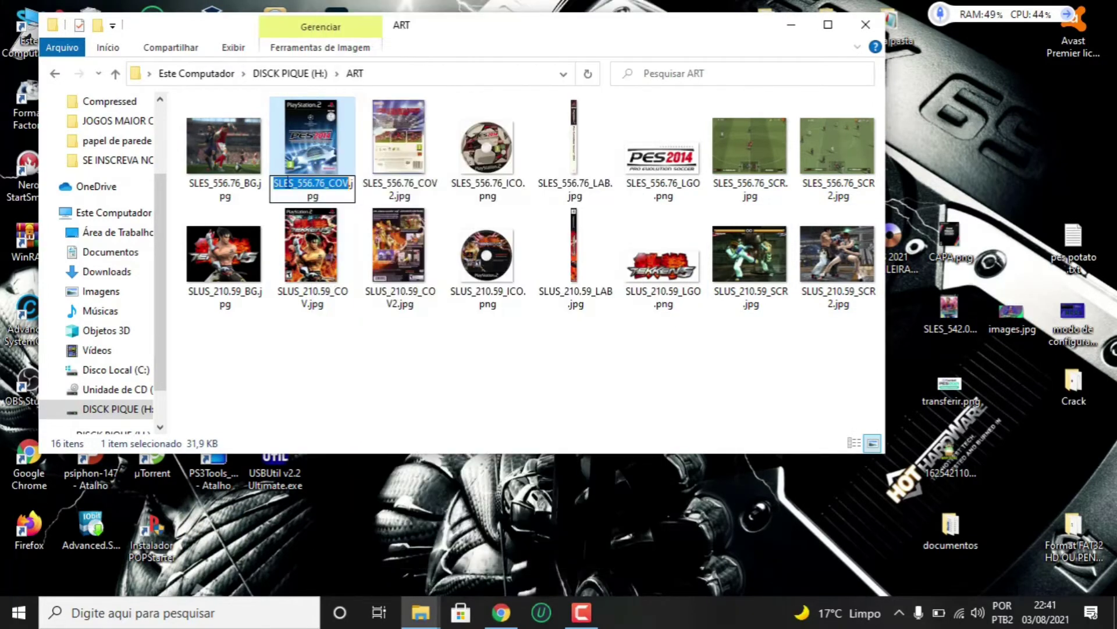
right_click(300, 185)
click(386, 237)
Rename the desktop cover image SLES_542.03_COV.jpg as SLES_556.76_COV.jpg using the copied name.
click(963, 317)
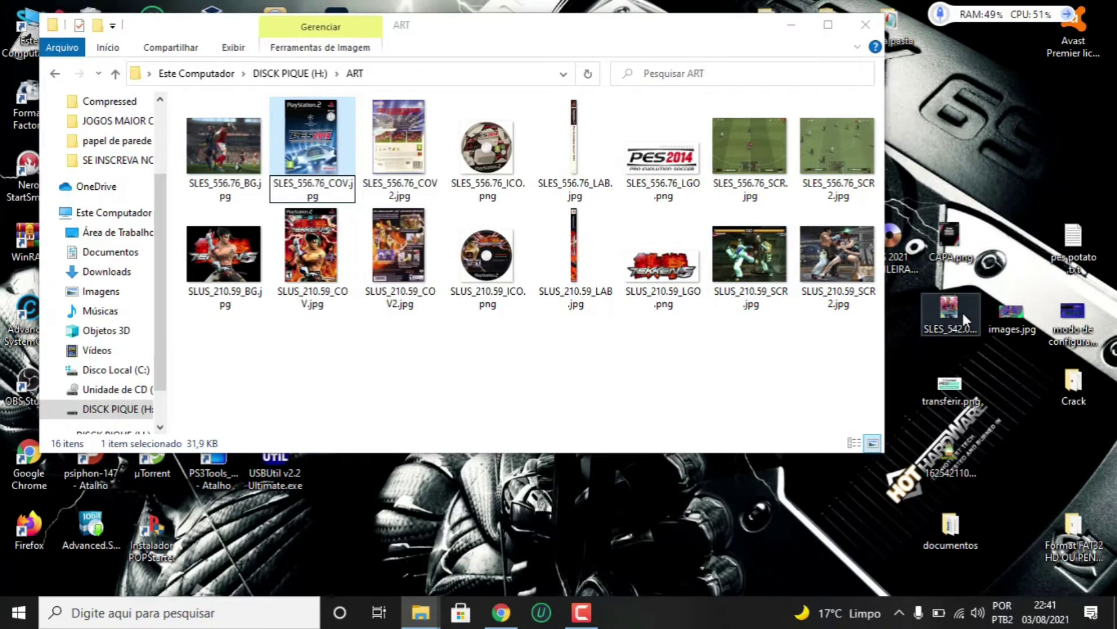
right_click(953, 321)
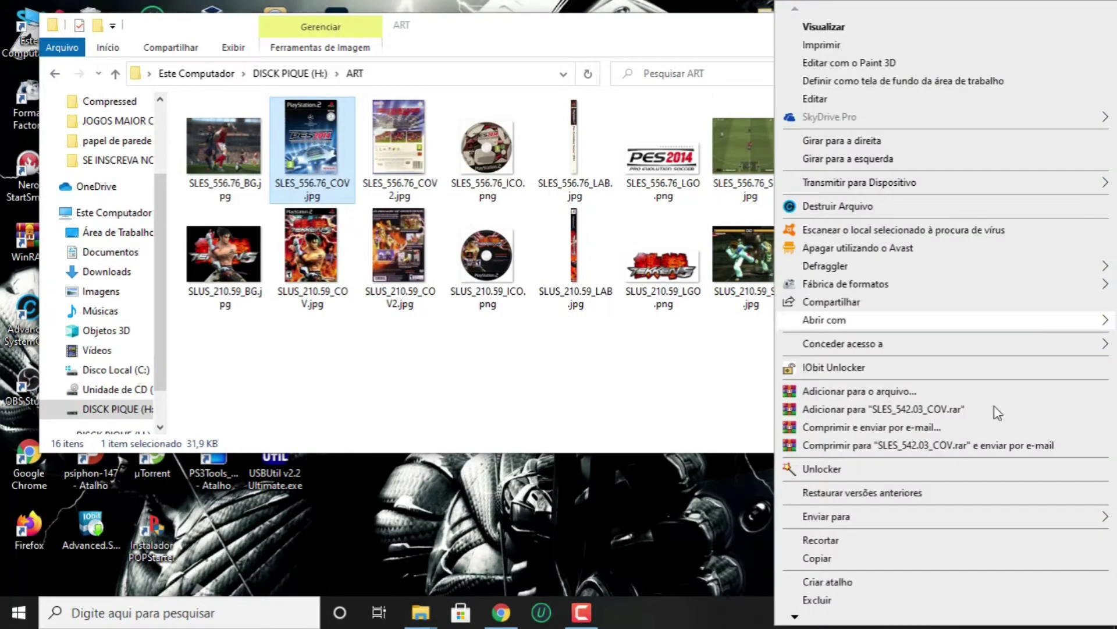
scroll(833, 573, down, 2)
click(836, 564)
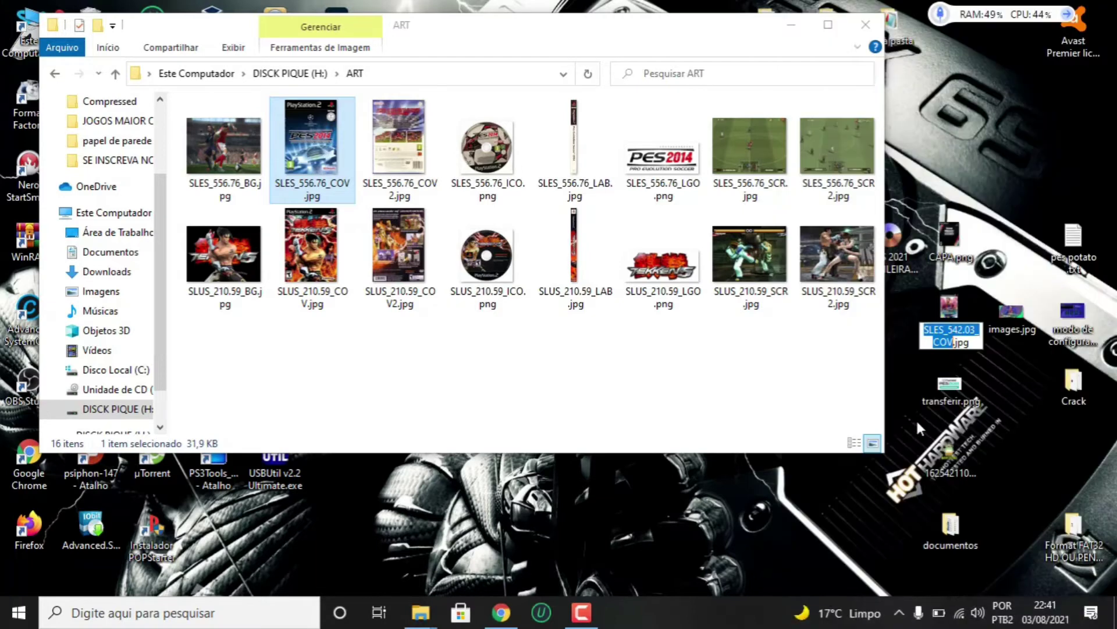
right_click(944, 333)
click(916, 401)
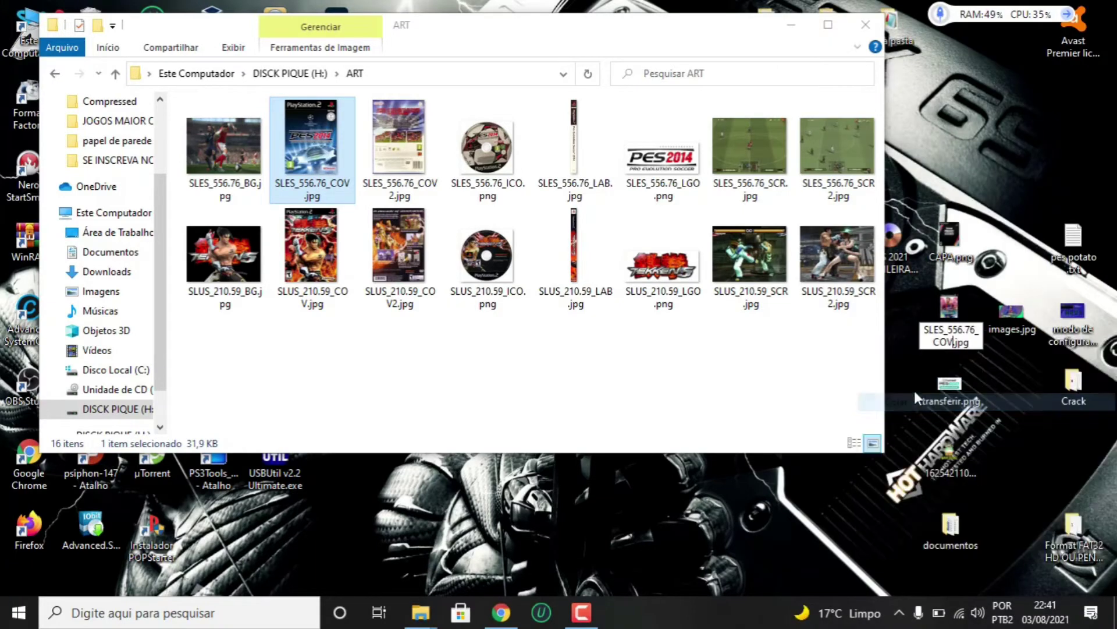
click(959, 317)
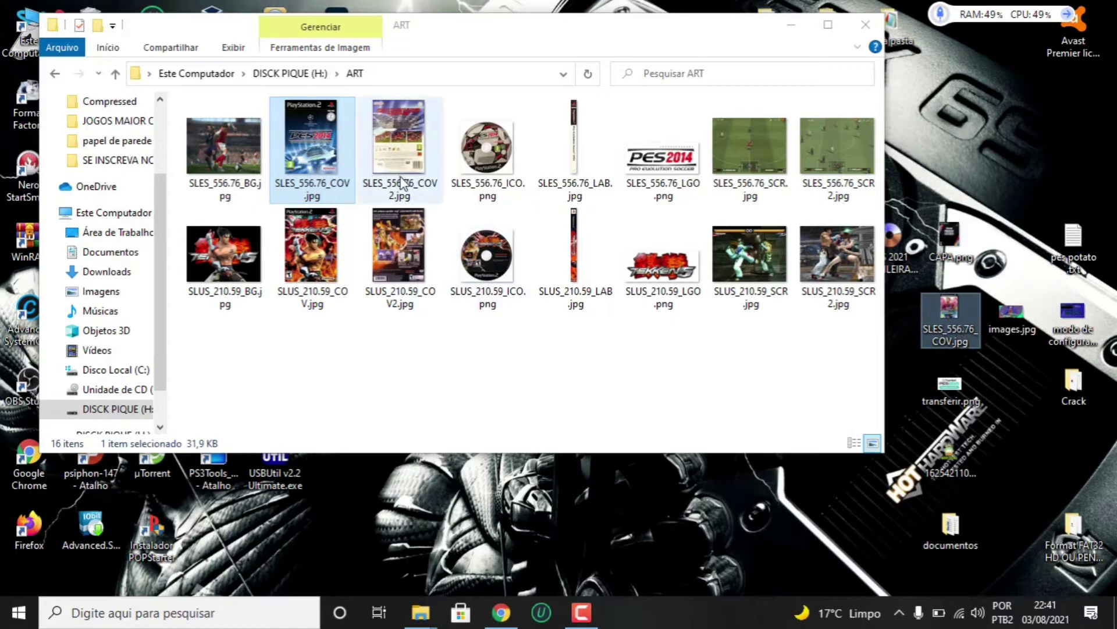
Copy the full file name SLES_556.76_BG.jpg, including its extension, from the background image in the ART folder.
click(227, 192)
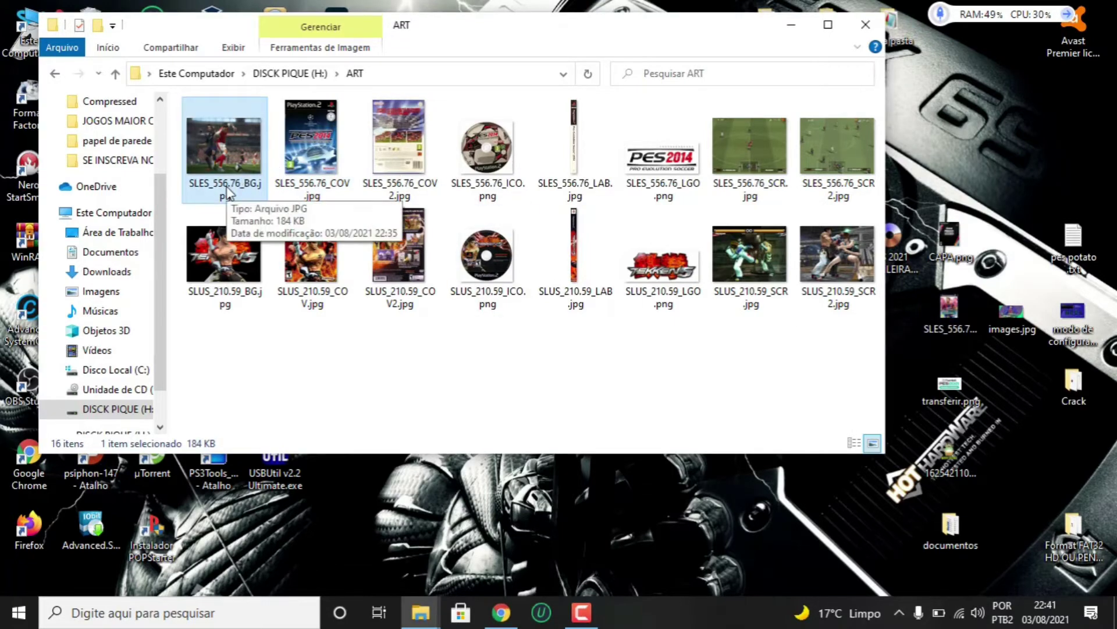
right_click(227, 192)
click(276, 559)
key(ctrl+c)
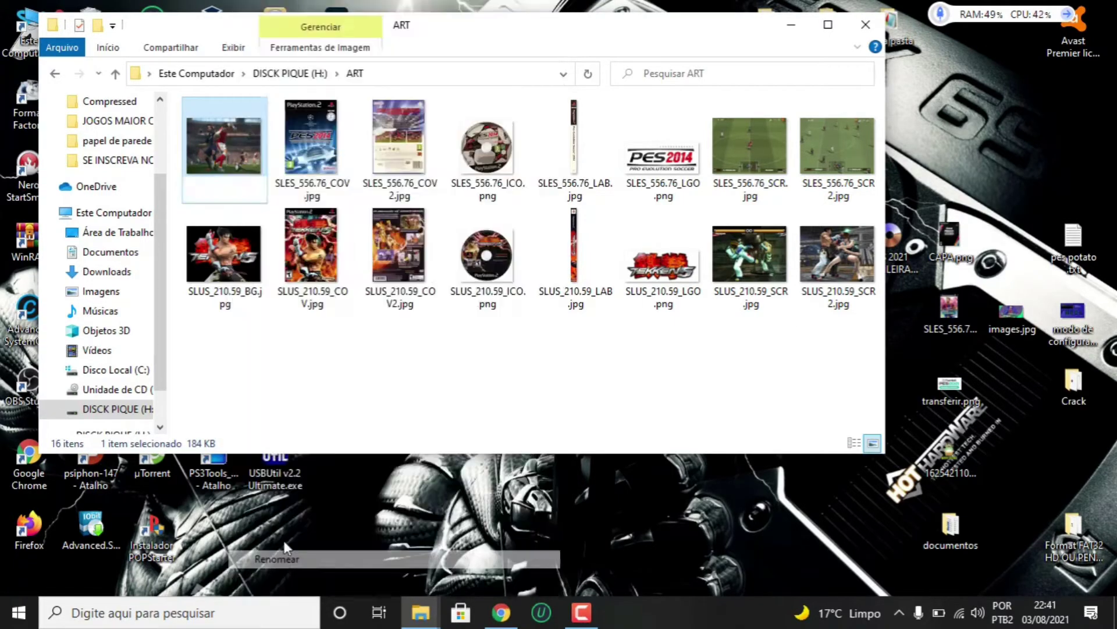
right_click(237, 177)
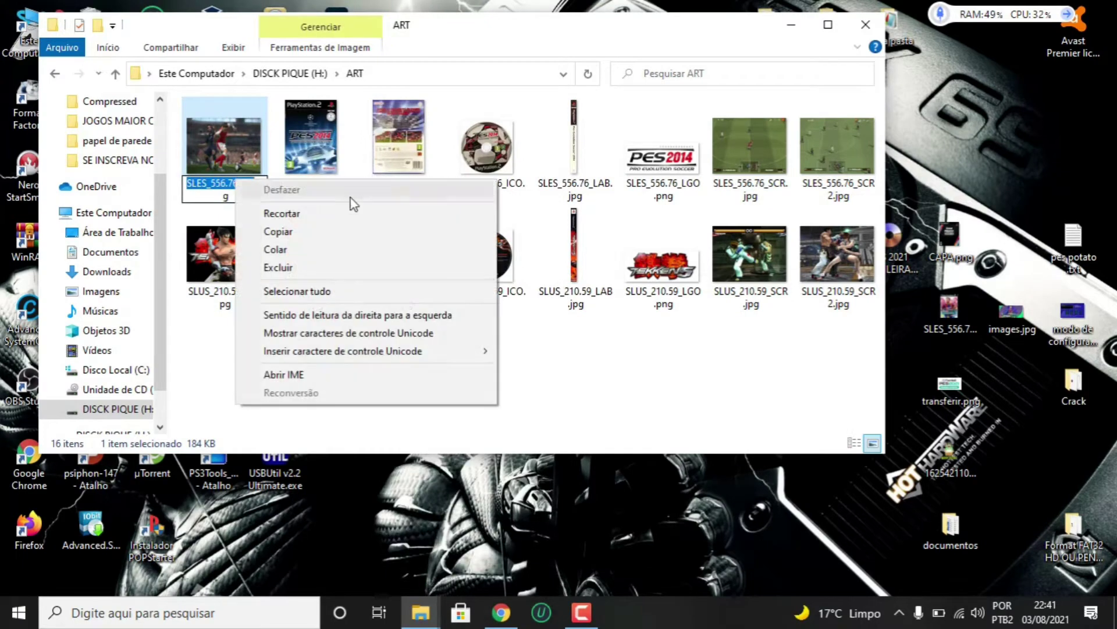
click(293, 235)
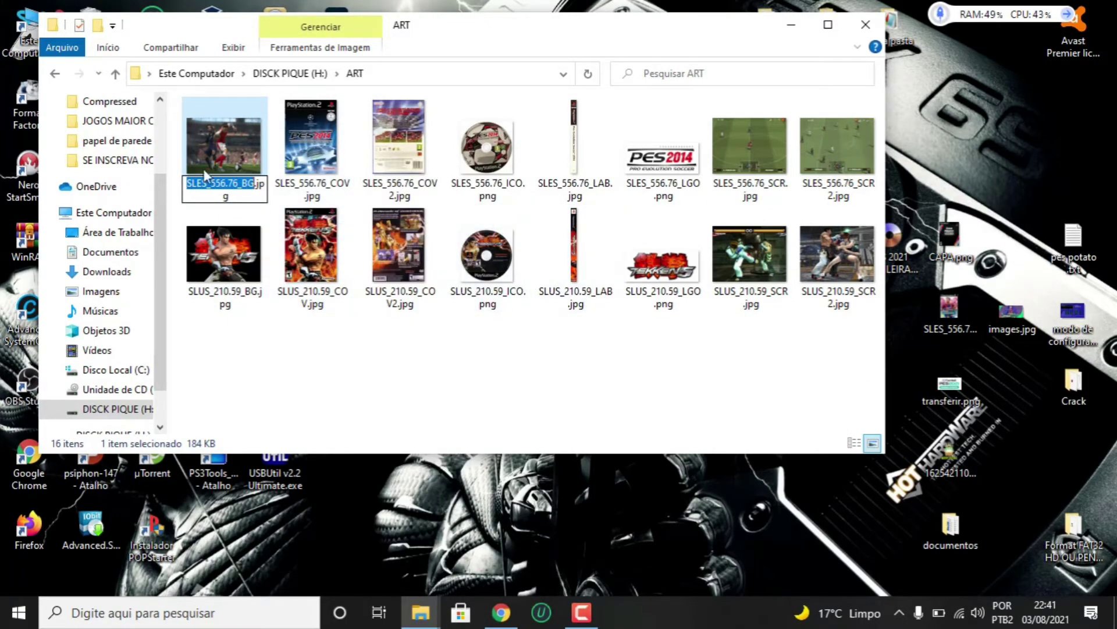
drag(186, 185, 273, 200)
right_click(245, 187)
click(288, 237)
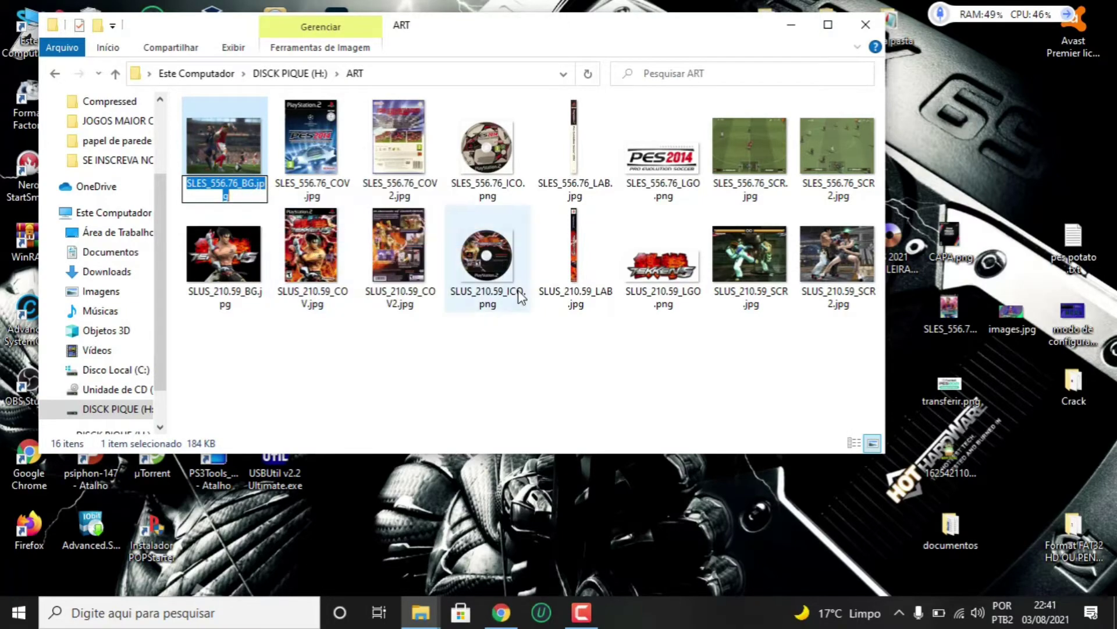
Rename images.jpg on the desktop as SLES_556.76_BG.jpg using the copied name.
click(1018, 322)
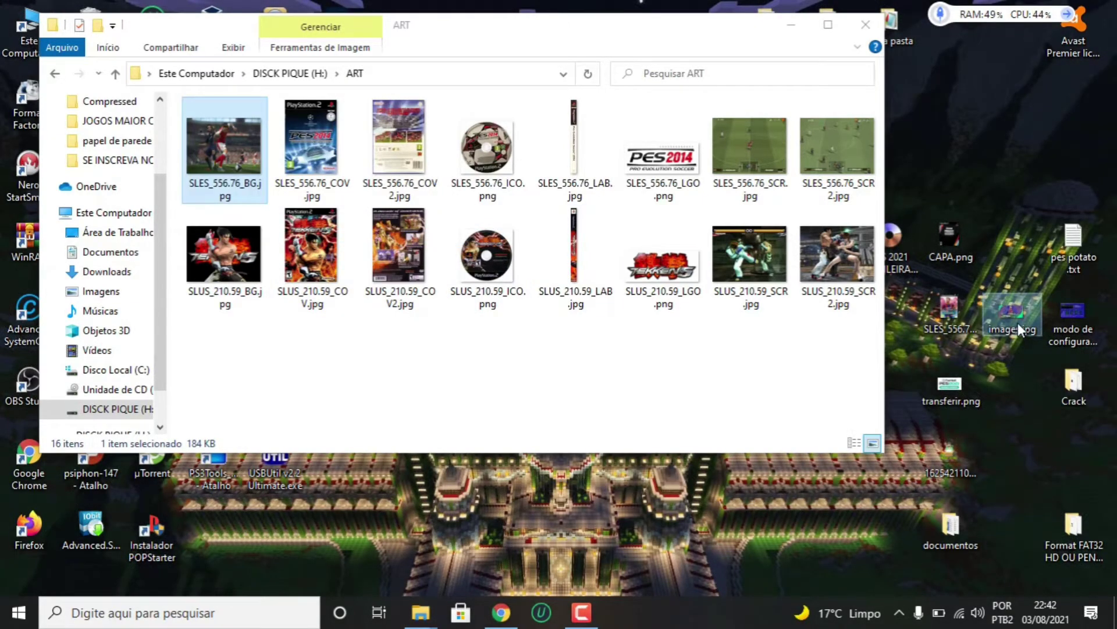
right_click(1018, 323)
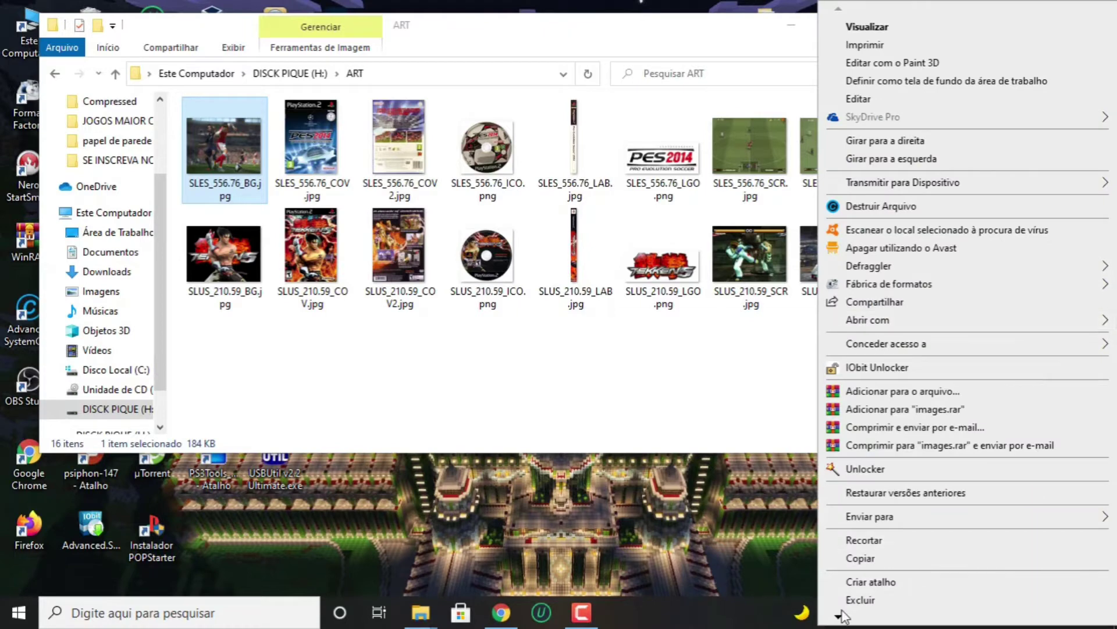
click(873, 562)
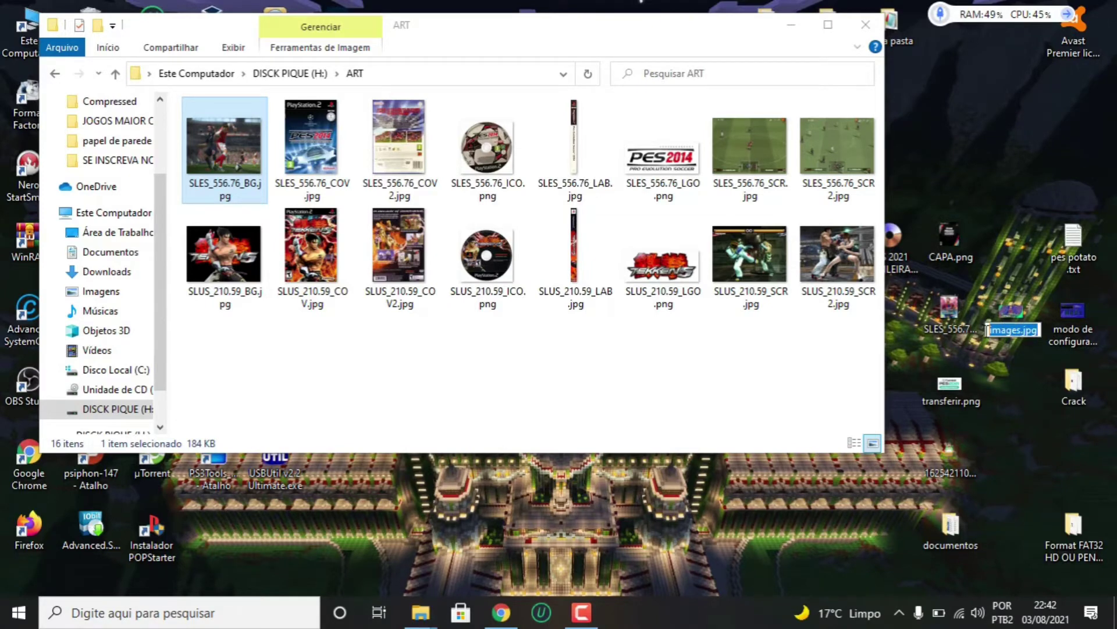
right_click(996, 330)
click(945, 394)
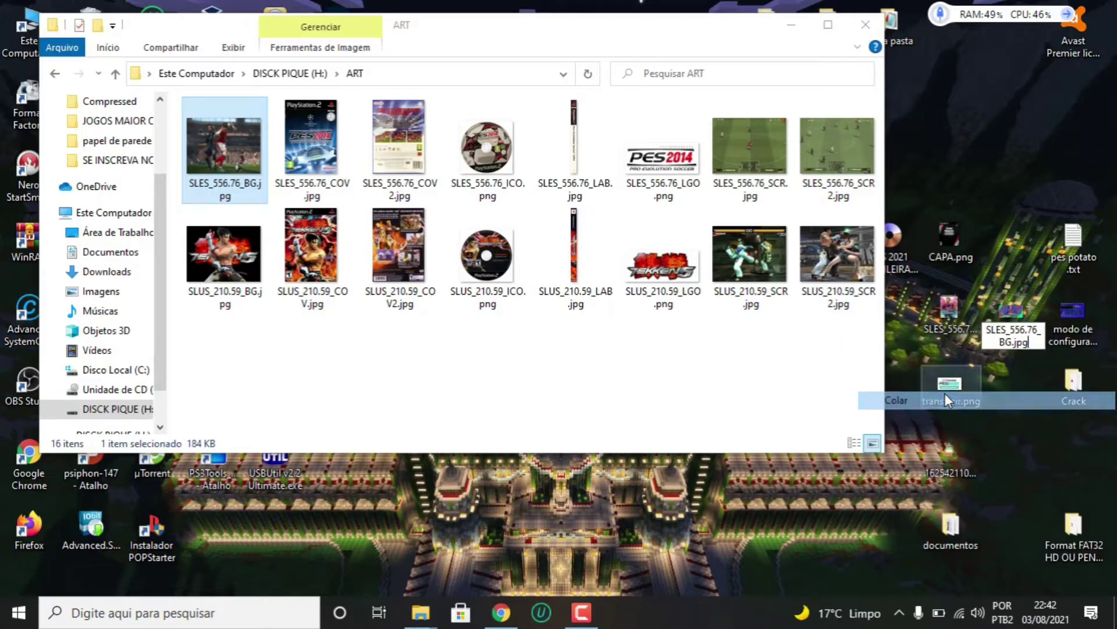
key(Return)
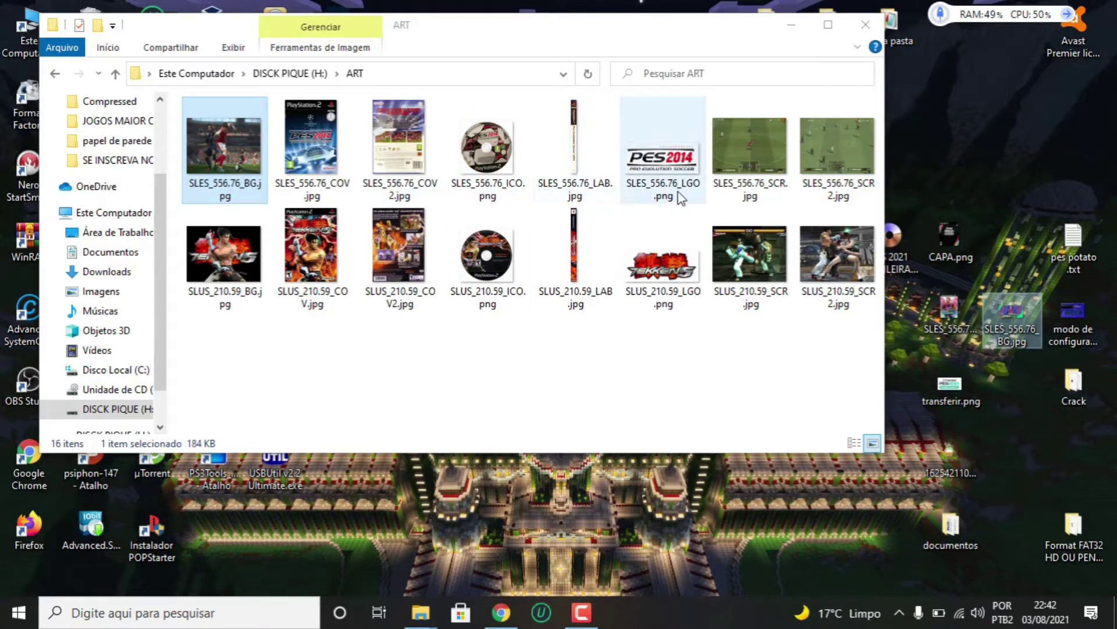
Compare the SLES_556.76_LGO.png logo in the ART folder with the PES 2021 logo of the same name on the desktop.
click(663, 186)
right_click(658, 173)
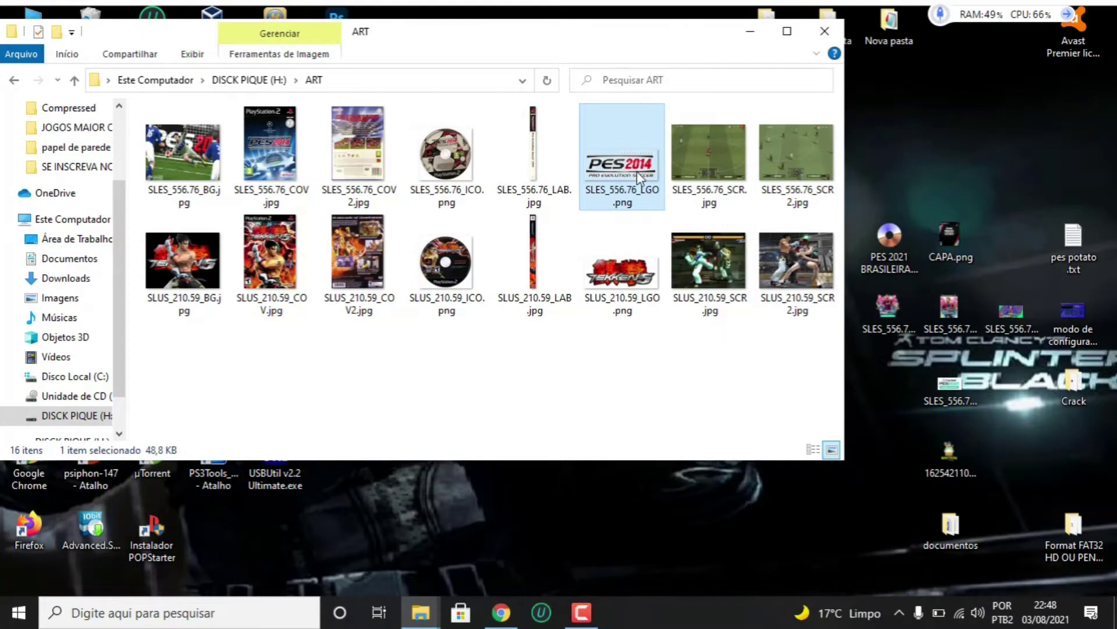
double_click(637, 171)
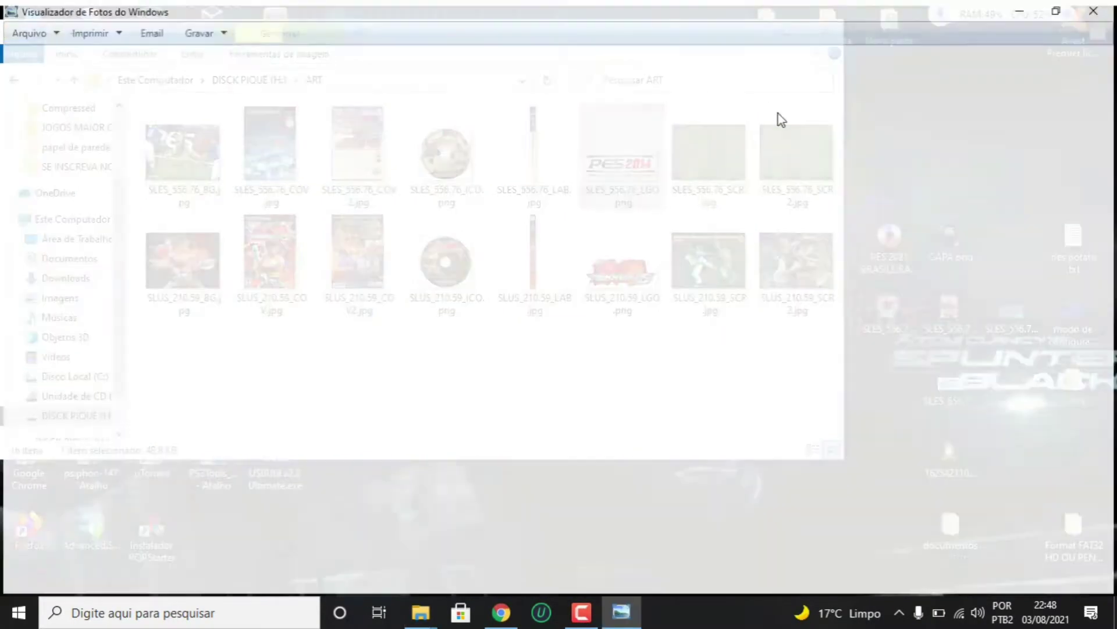
click(1107, 7)
click(937, 399)
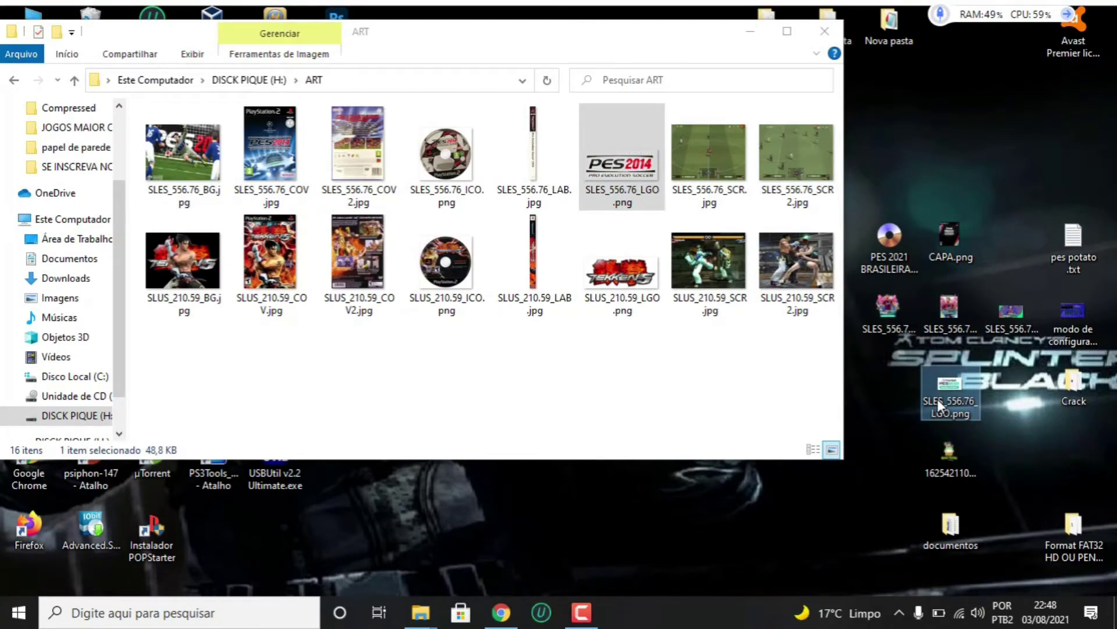
double_click(937, 400)
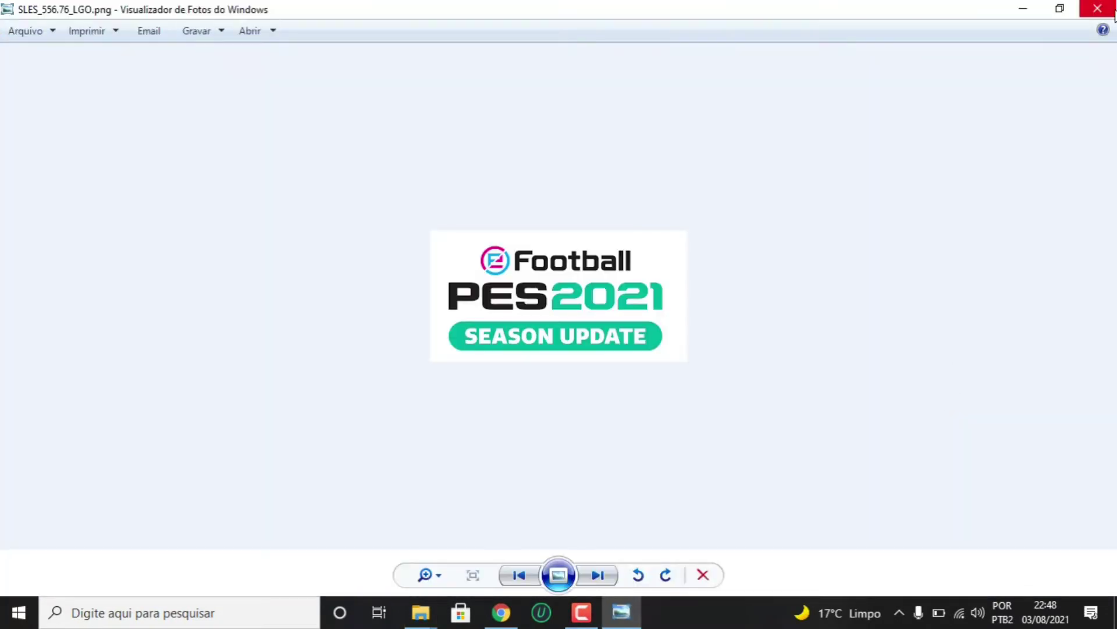
click(1115, 14)
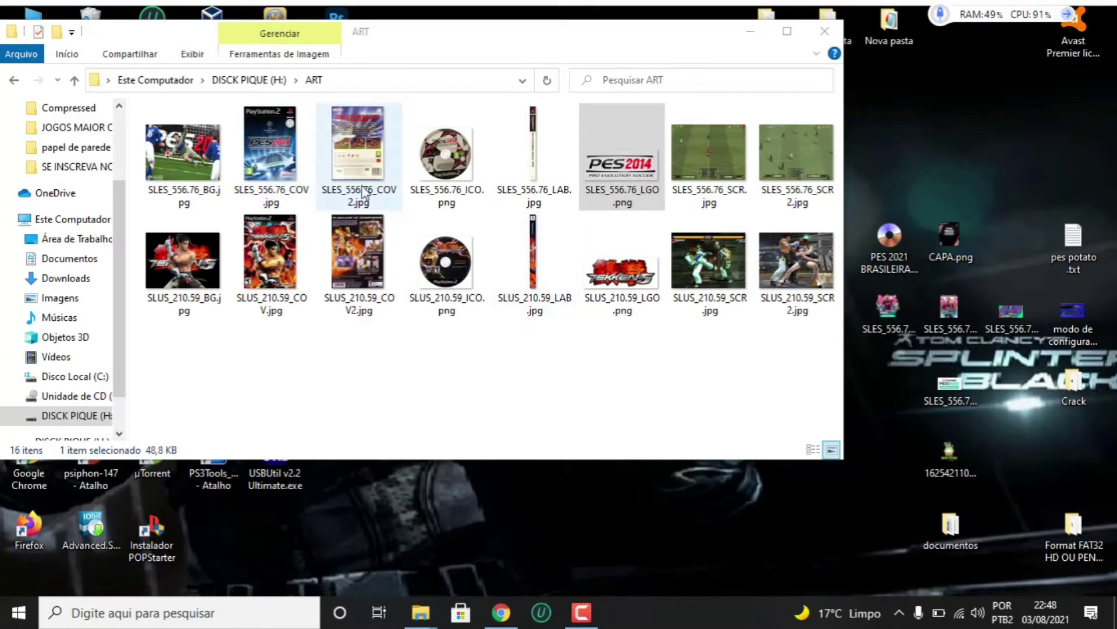
View the SLES_556.76_COV.jpg front covers in the ART folder and on the desktop, plus the SLES_556.76_COV2.jpg back cover in ART.
double_click(283, 170)
click(1106, 17)
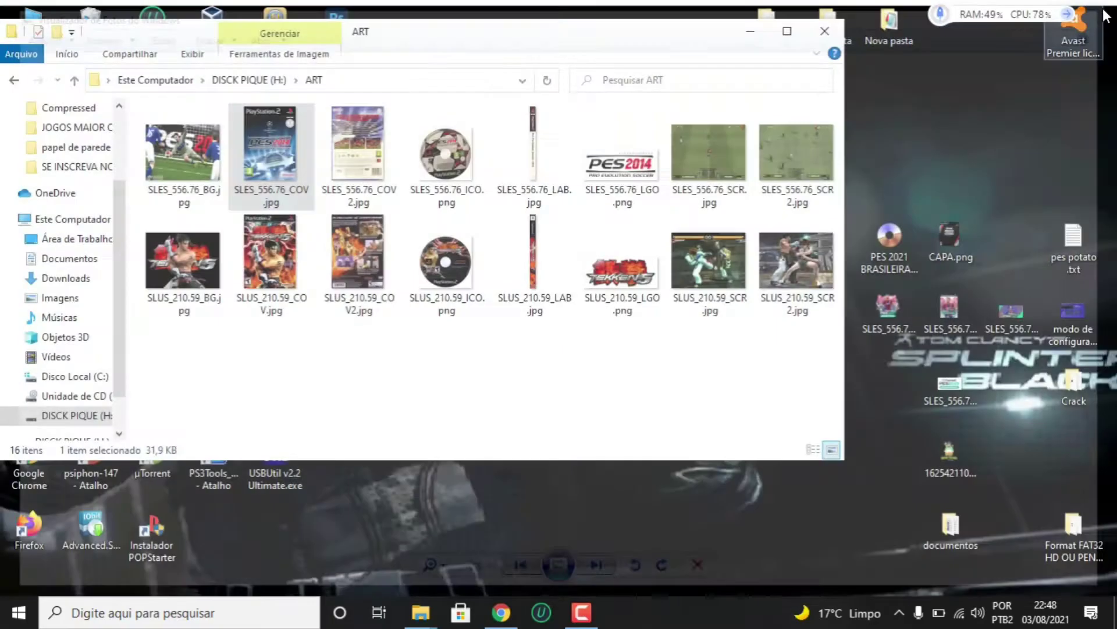
double_click(950, 314)
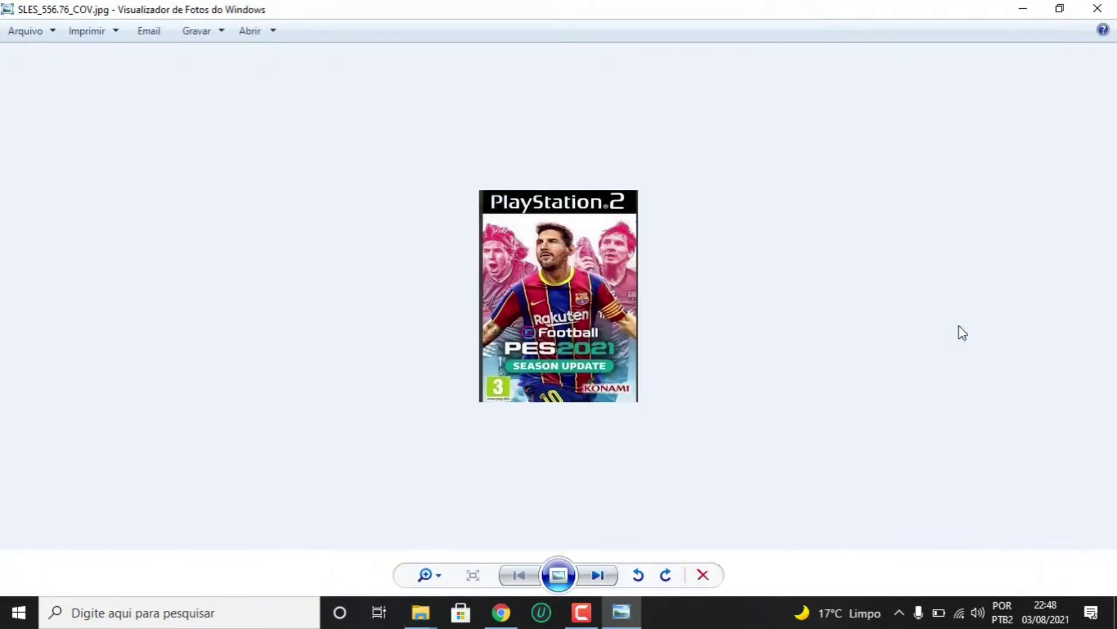
click(1100, 10)
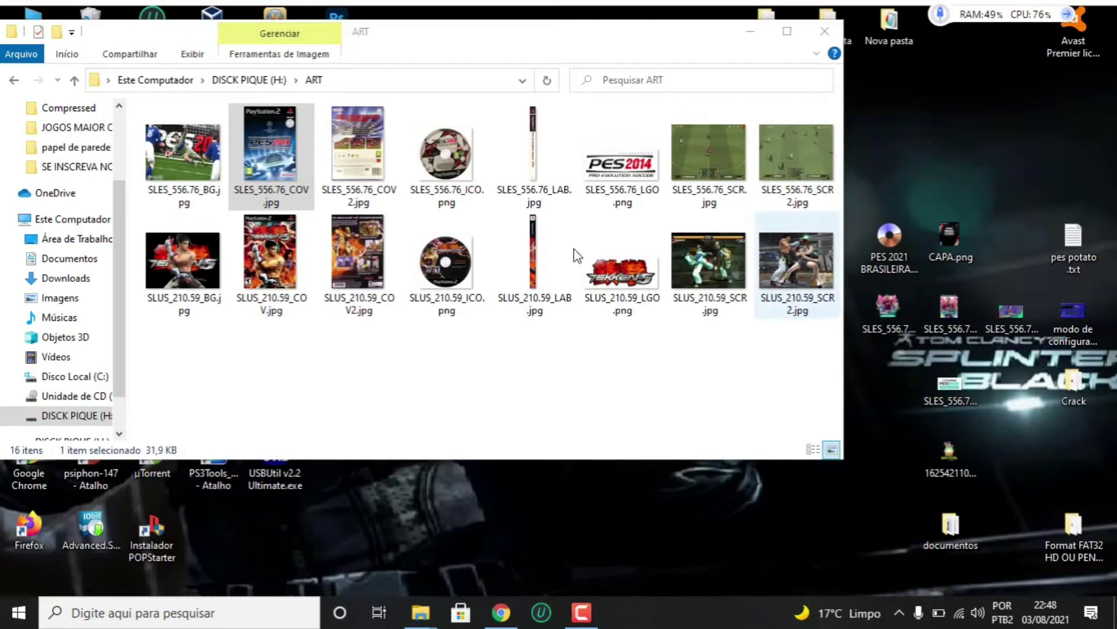
double_click(372, 169)
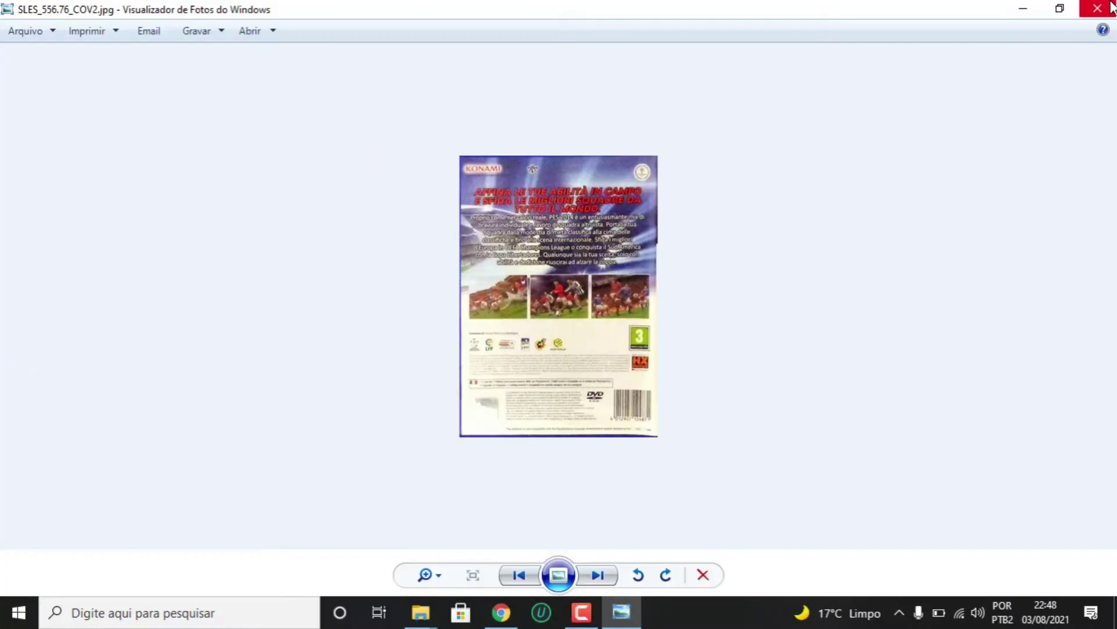
click(1112, 7)
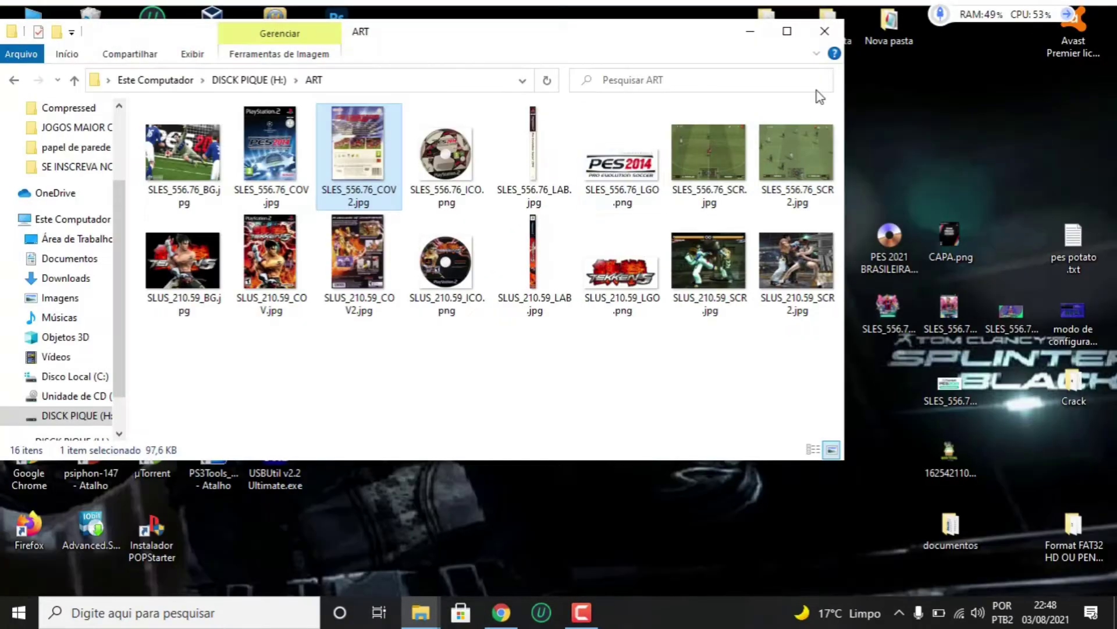
Compare the SLES_556.76_BG.jpg background in the ART folder with the PES 2021 background on the desktop.
double_click(210, 162)
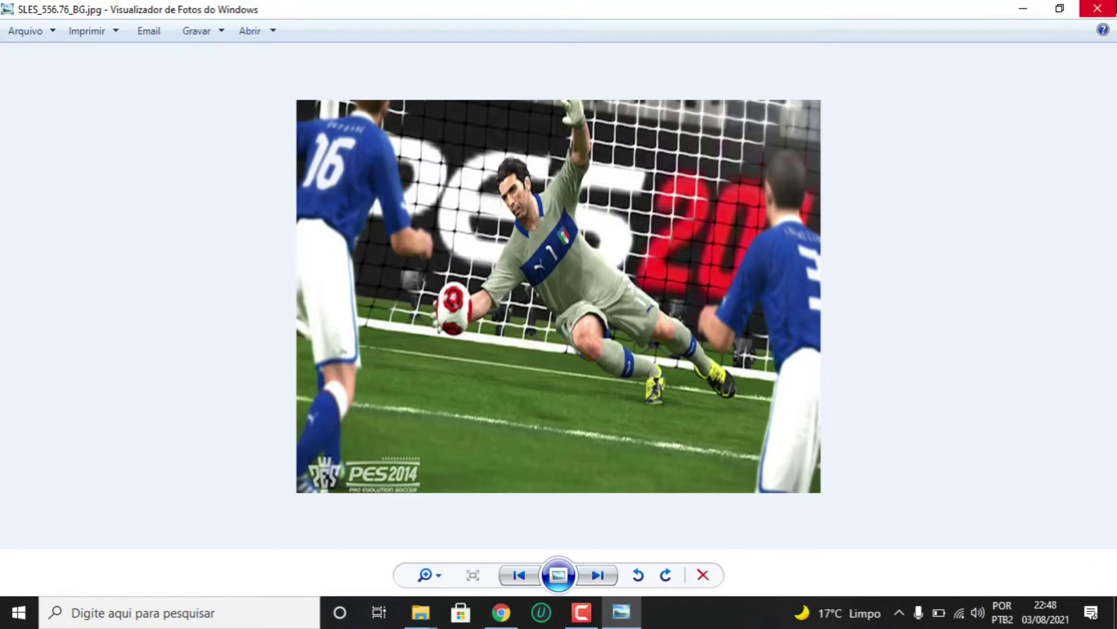
click(1113, 8)
double_click(1007, 321)
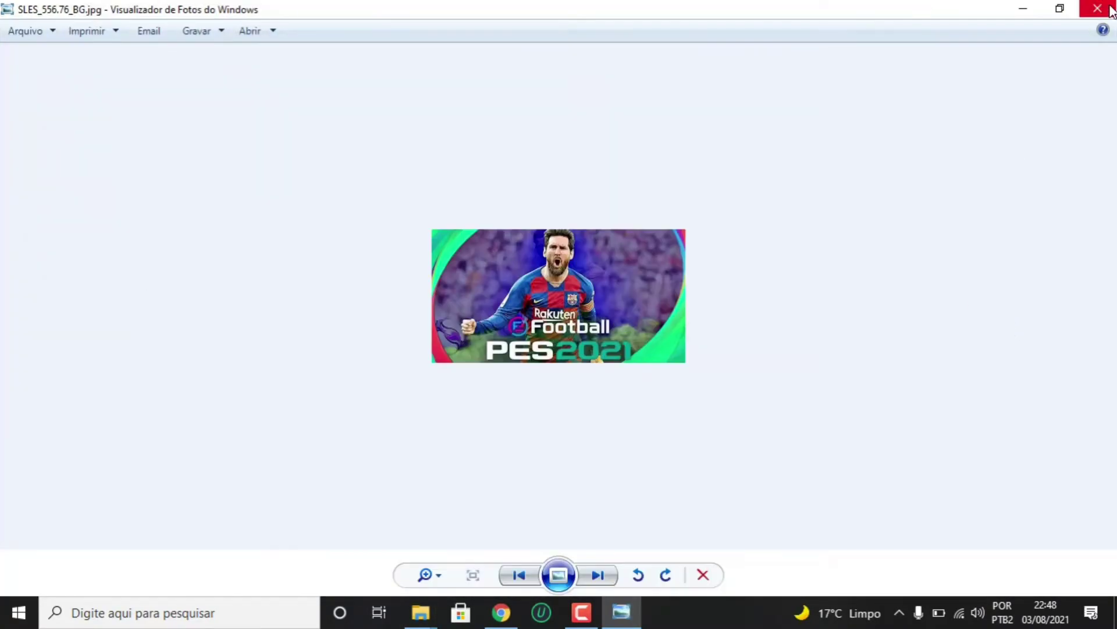
click(1113, 9)
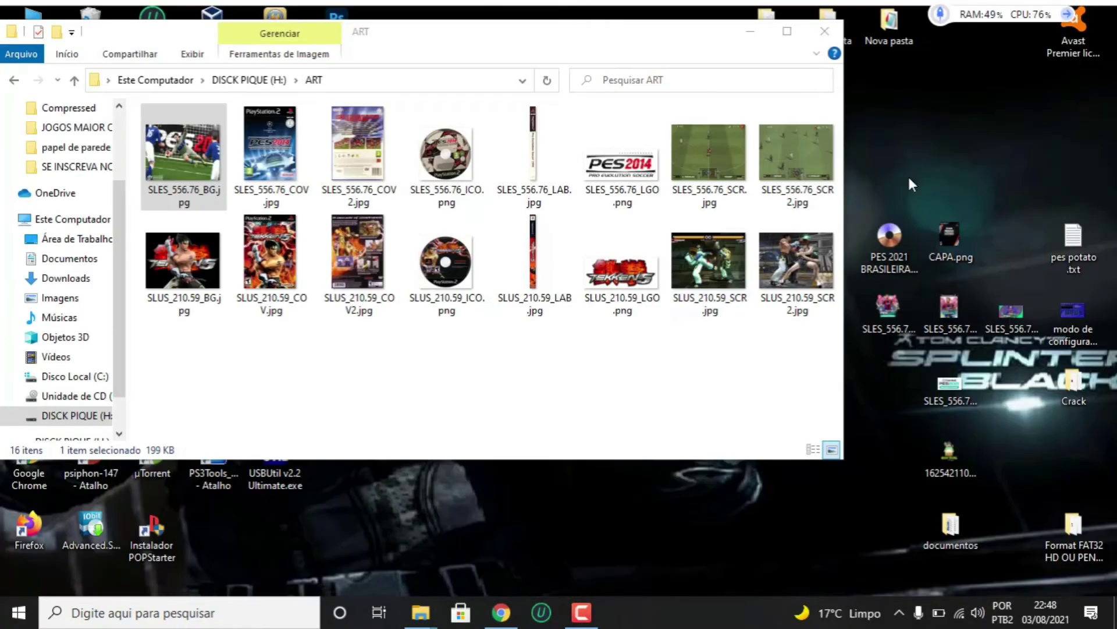
Delete the SLES_556.76 BG, COV, COV2, ICO, LAB and LGO images from the ART folder.
drag(136, 127, 604, 177)
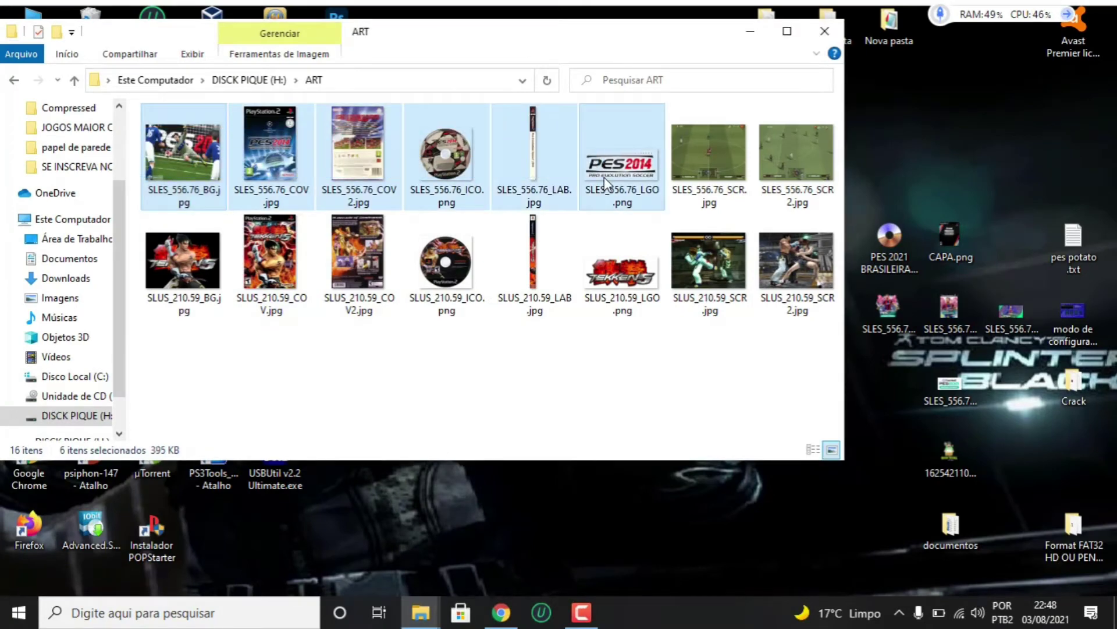
key(Delete)
click(635, 321)
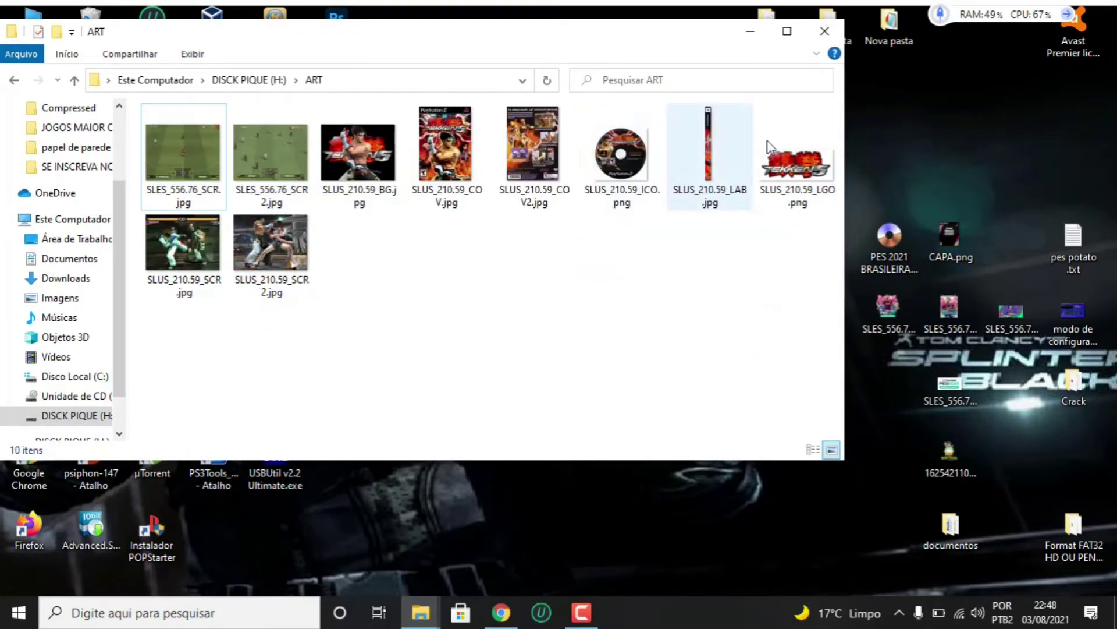
Copy the SLES_556.76 BG, ICO, COV and LGO images from the desktop into the ART folder, and close the drive window.
click(205, 156)
click(268, 147)
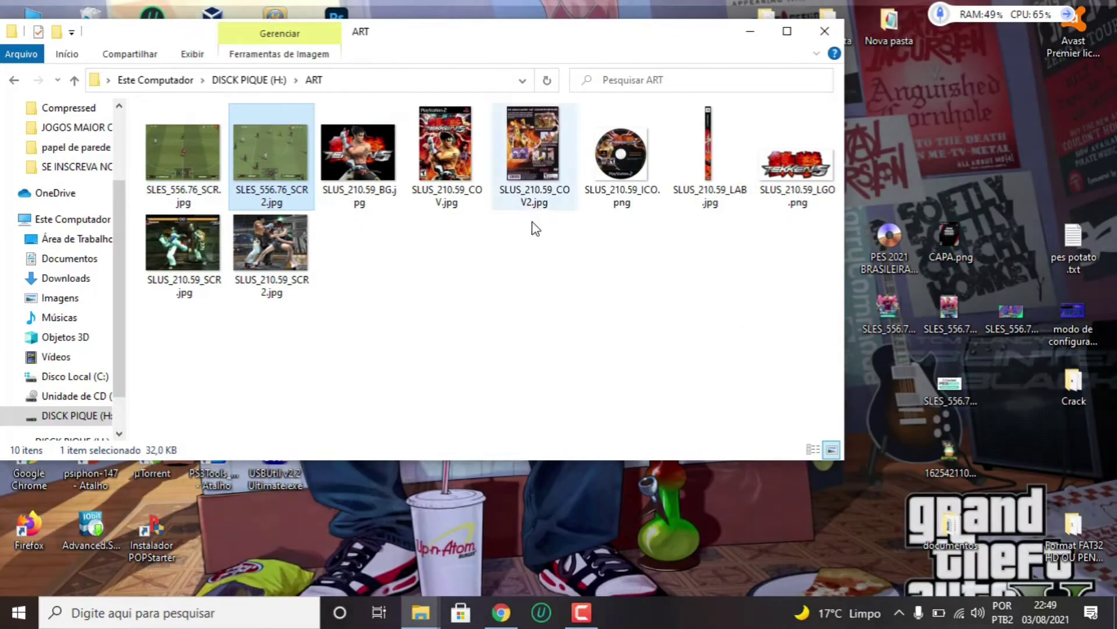
drag(854, 312, 1021, 391)
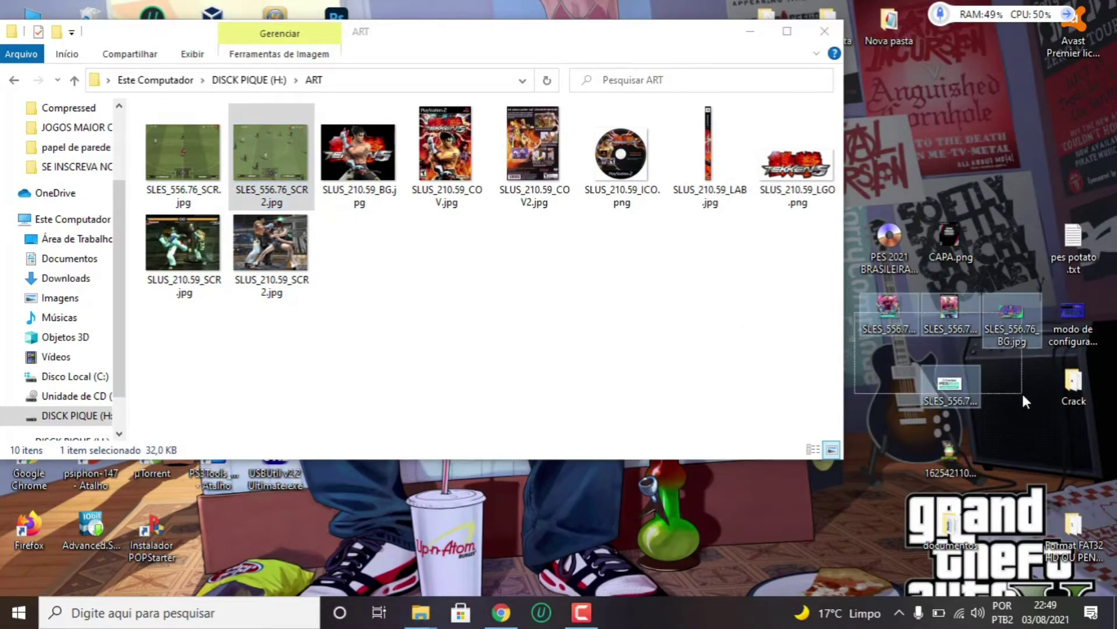
drag(1016, 328, 609, 299)
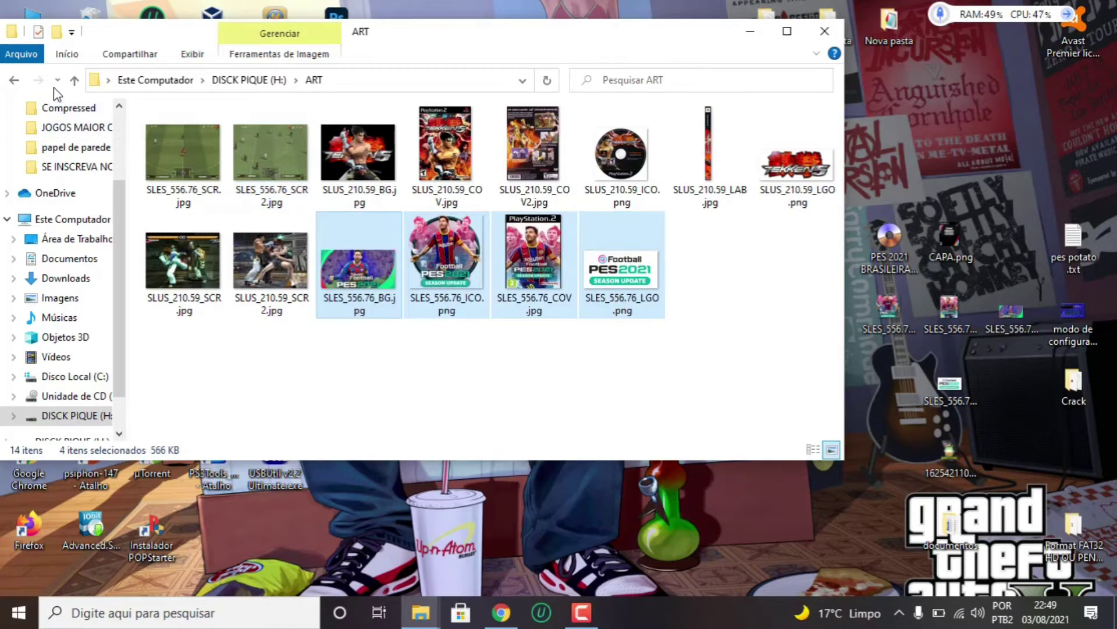
click(14, 81)
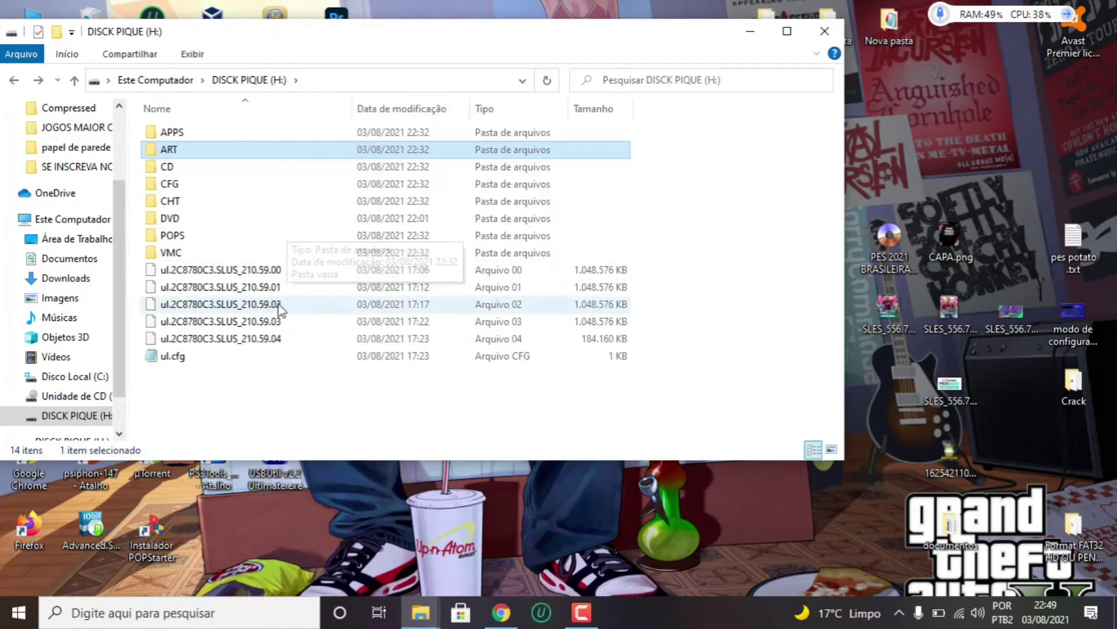
click(825, 32)
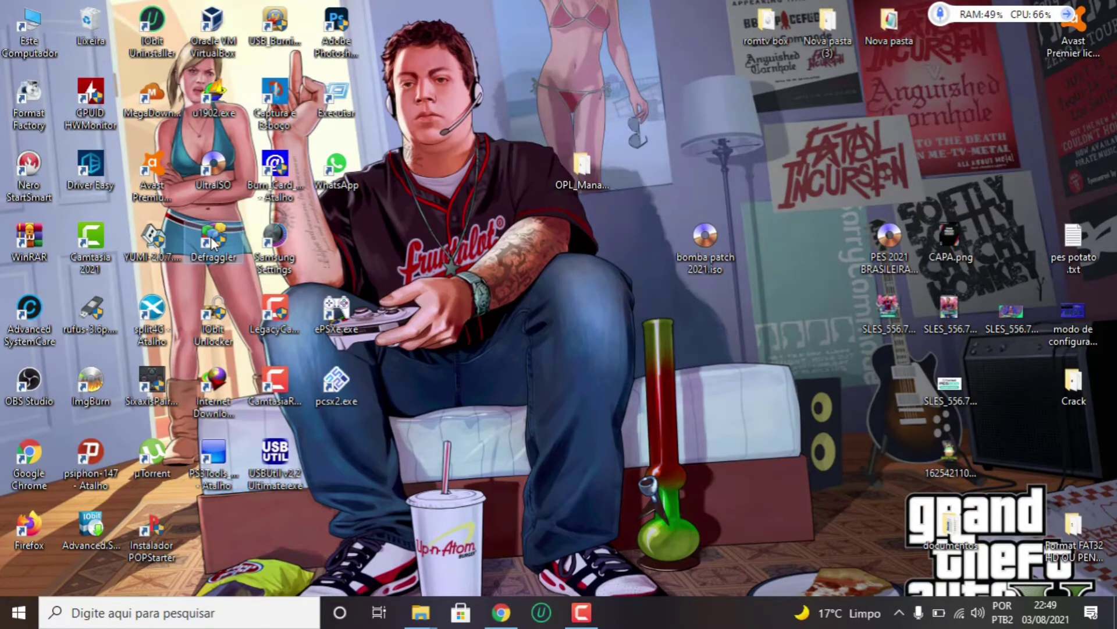
Analyse DISCK PIQUE (H:) for fragmentation in Defraggler, and inspect the fragmented PES 2021 file and the ul.2C8780C3.SLUS_210.59.00 block.
double_click(212, 241)
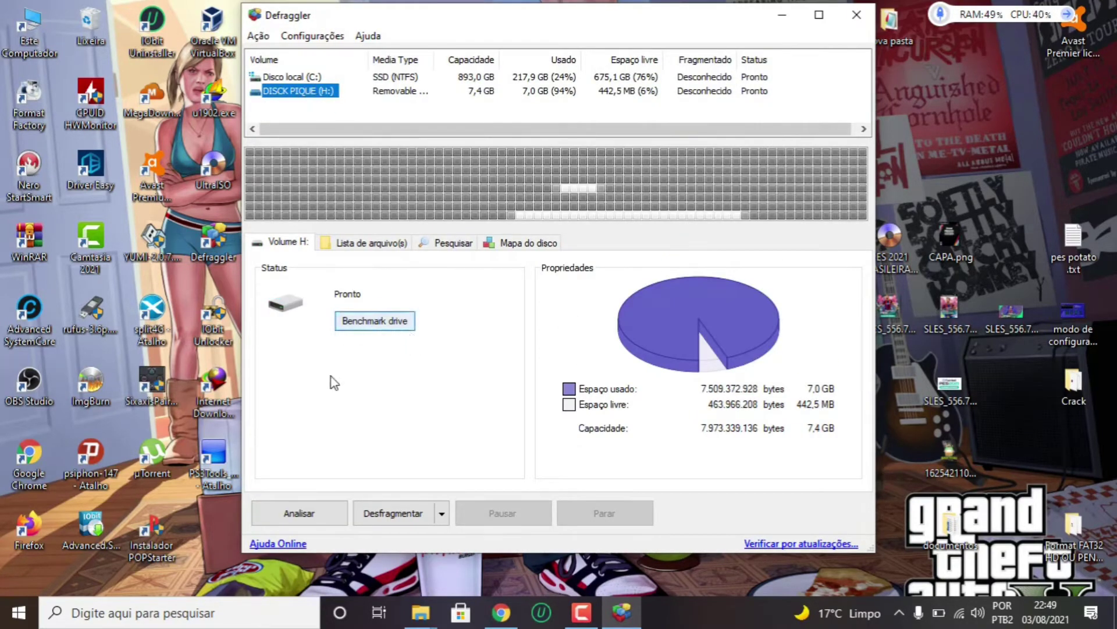
click(299, 513)
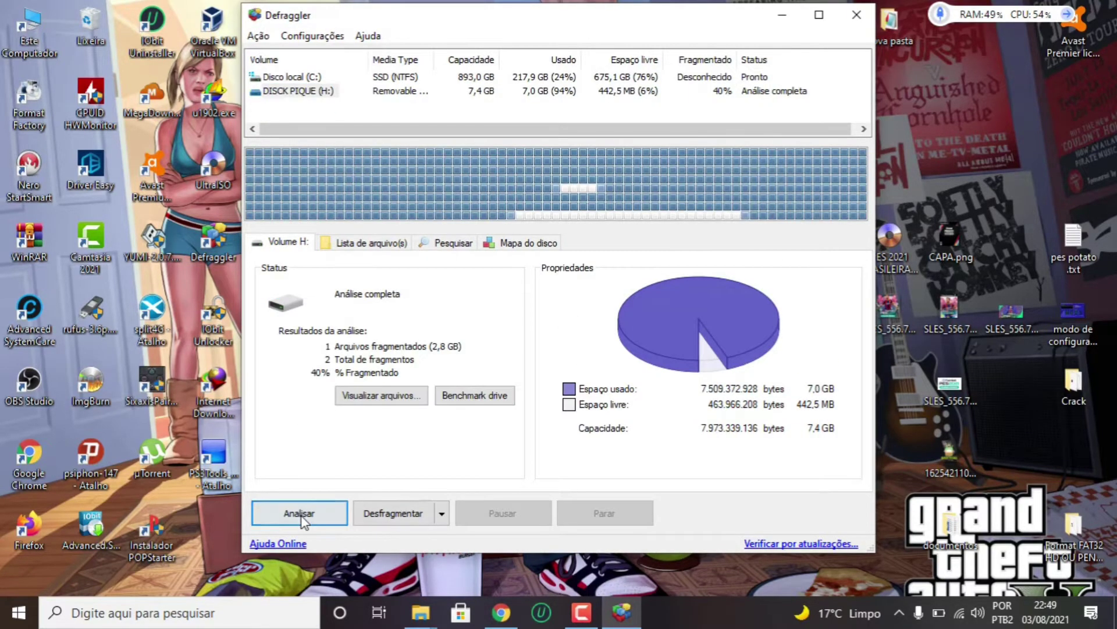
click(378, 242)
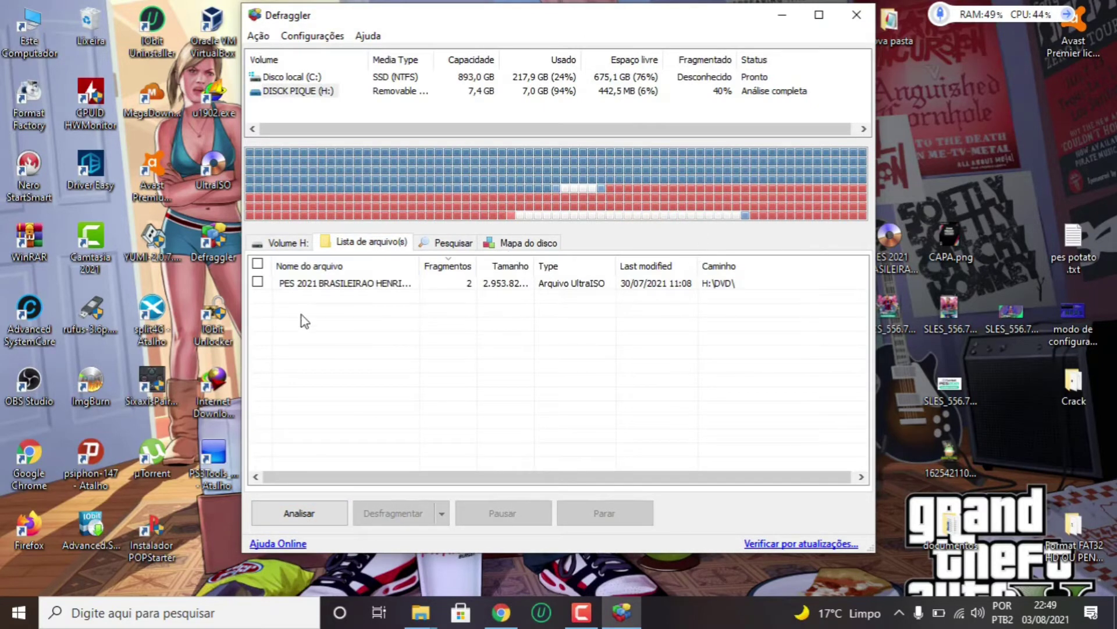
double_click(309, 282)
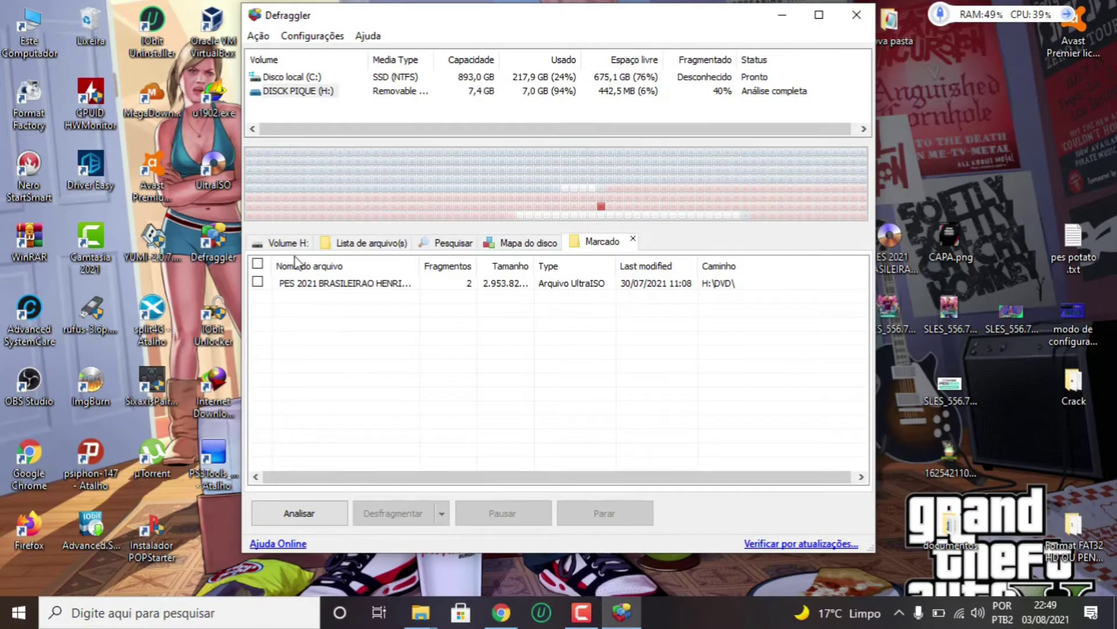
click(448, 152)
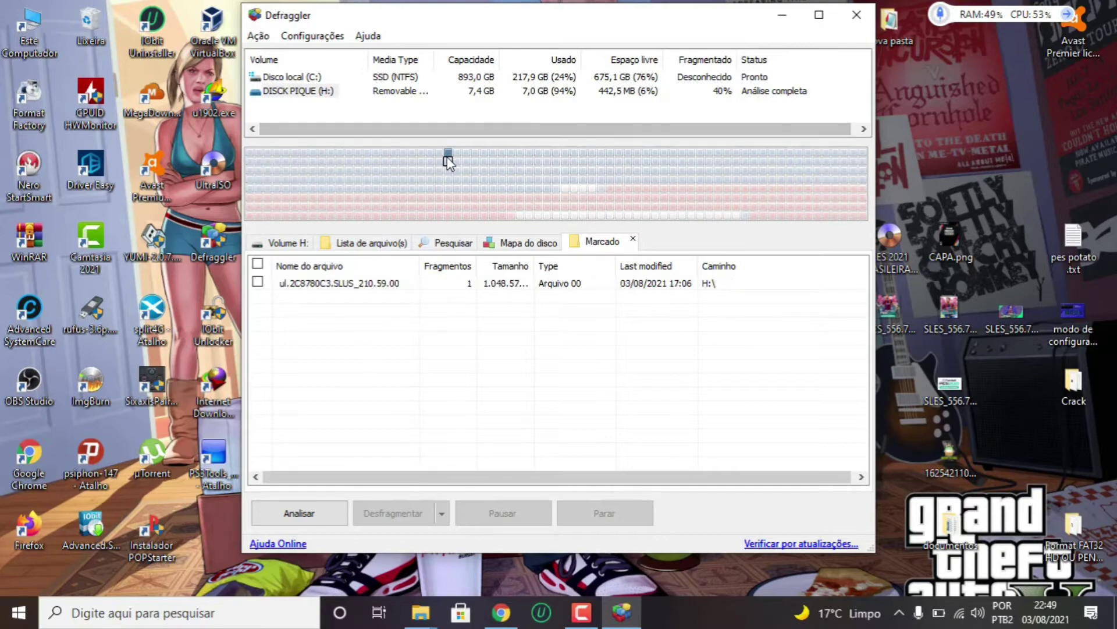
click(257, 264)
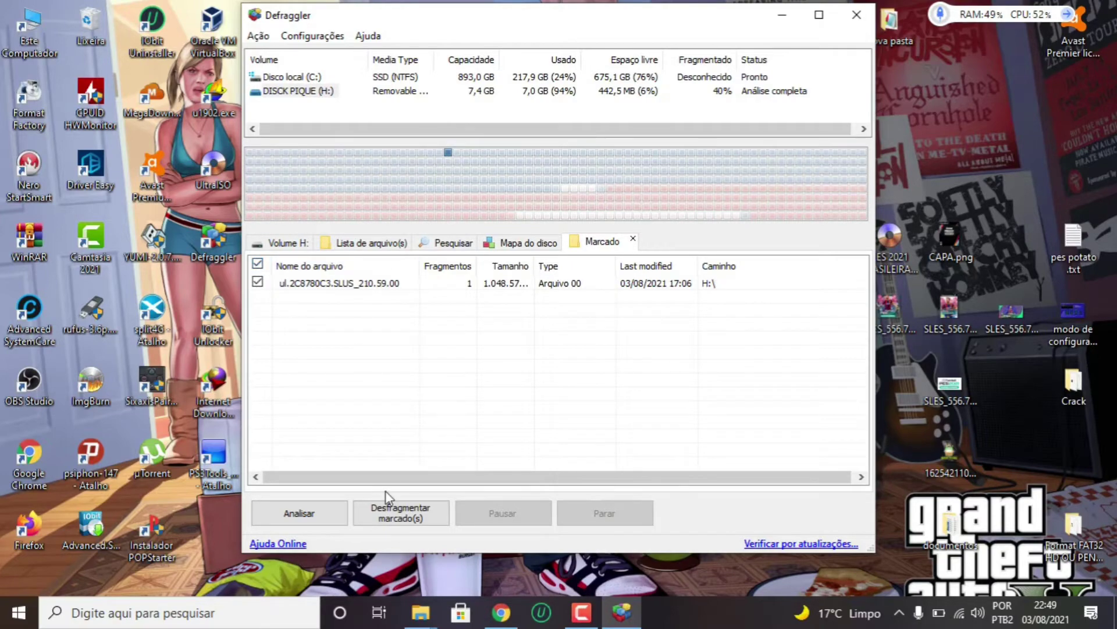
Reanalyse DISCK PIQUE (H:) and try to defragment the PES 2021 BRASILEIRAO image in the DVD folder.
click(324, 513)
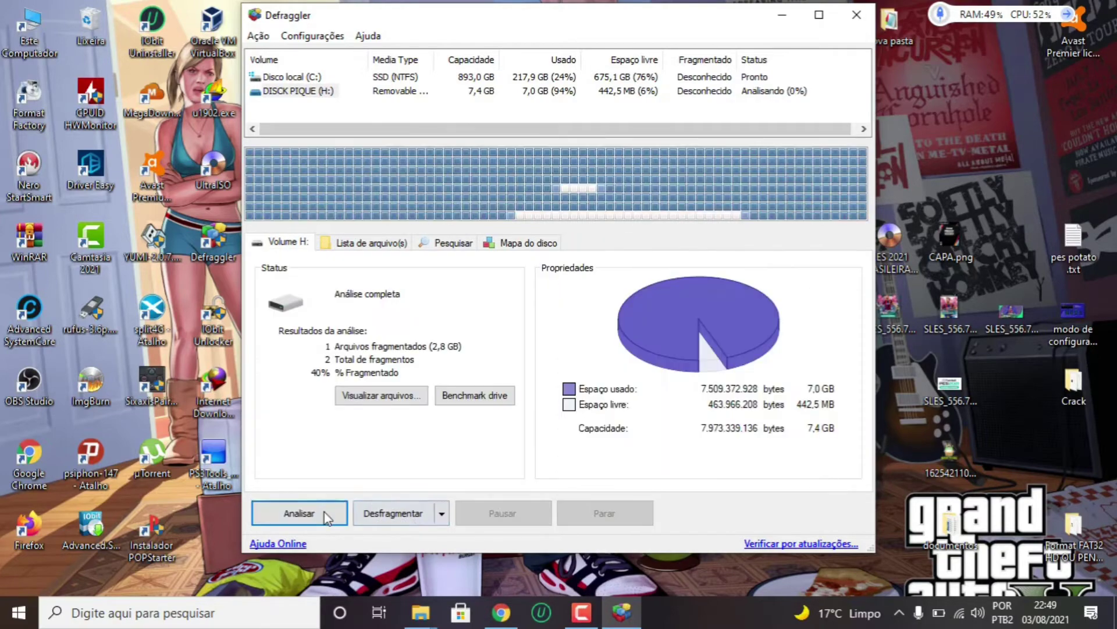
click(384, 245)
click(258, 282)
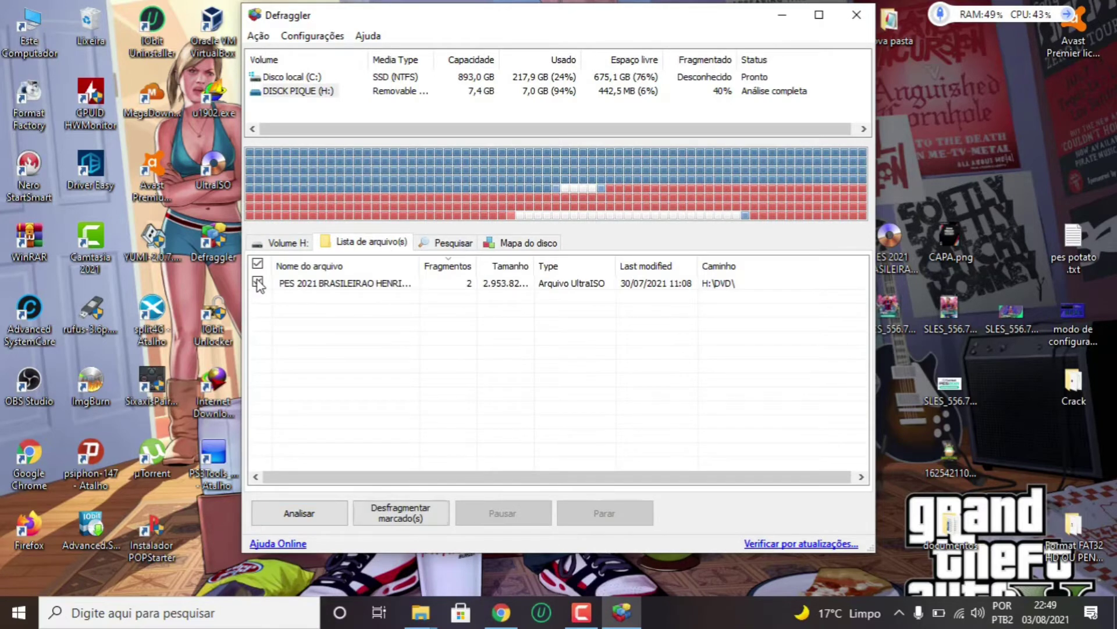
click(399, 515)
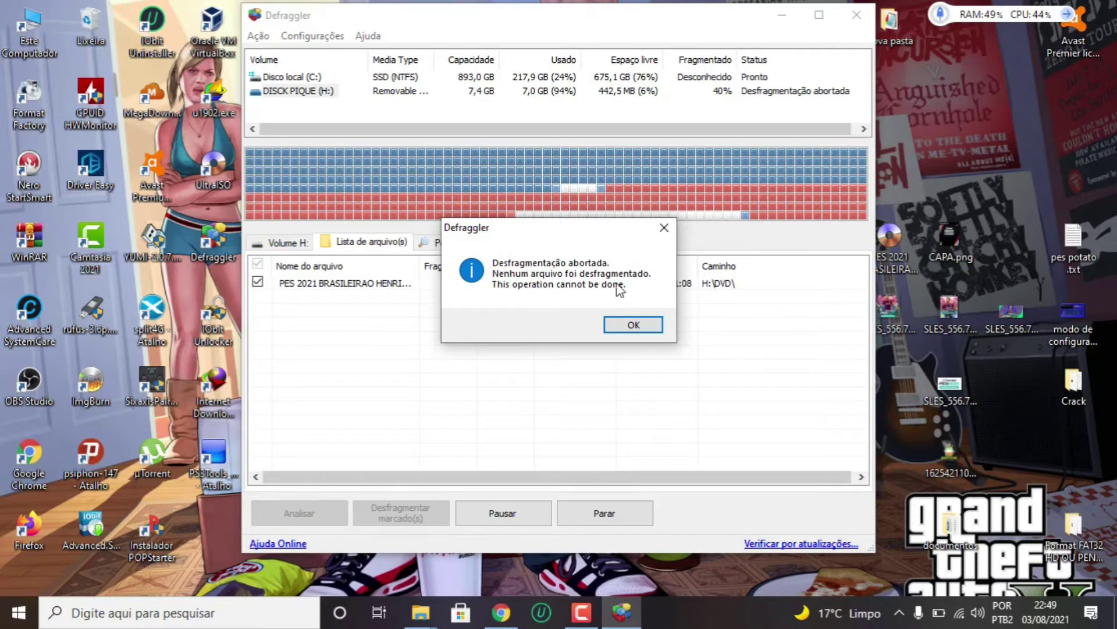
click(623, 324)
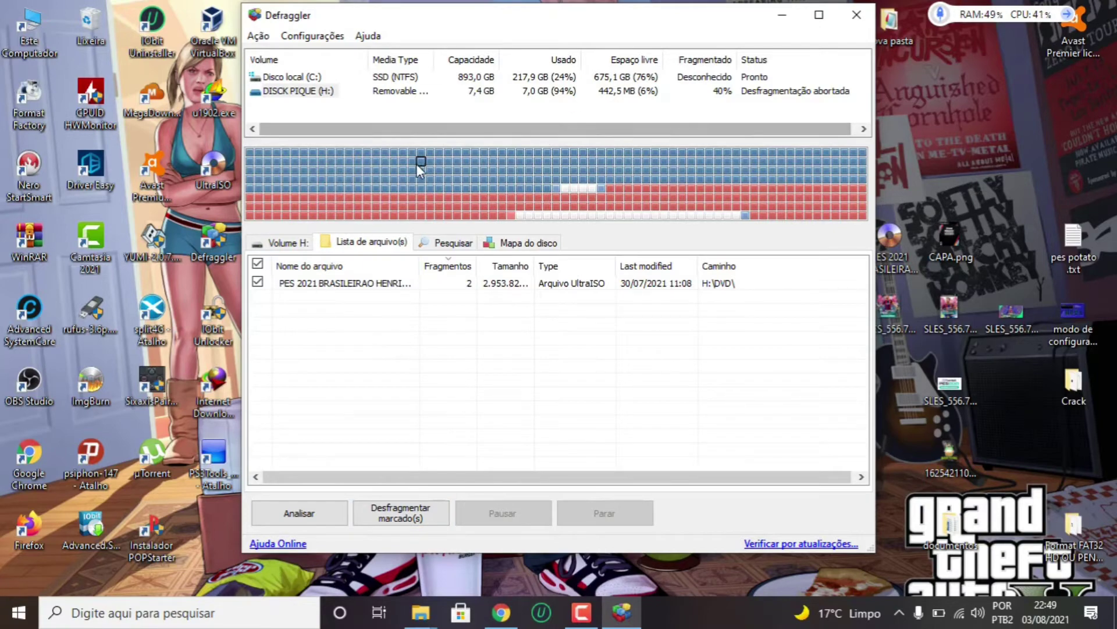
Review the volume status and retry defragmenting the checked PES 2021 image, then minimise Defraggler.
click(291, 242)
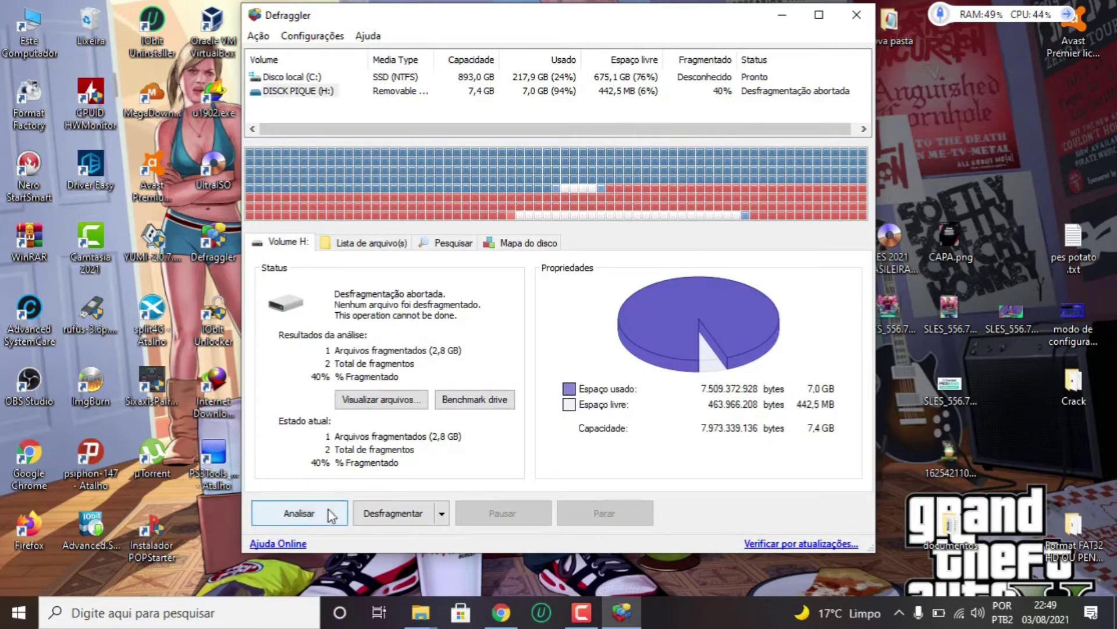
click(375, 244)
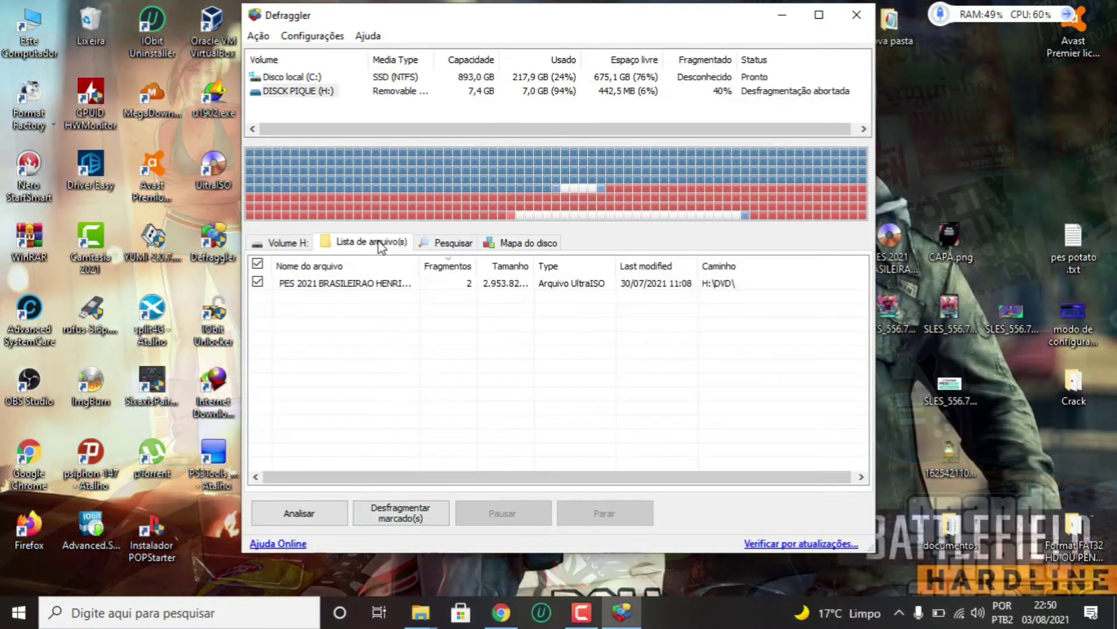
click(415, 516)
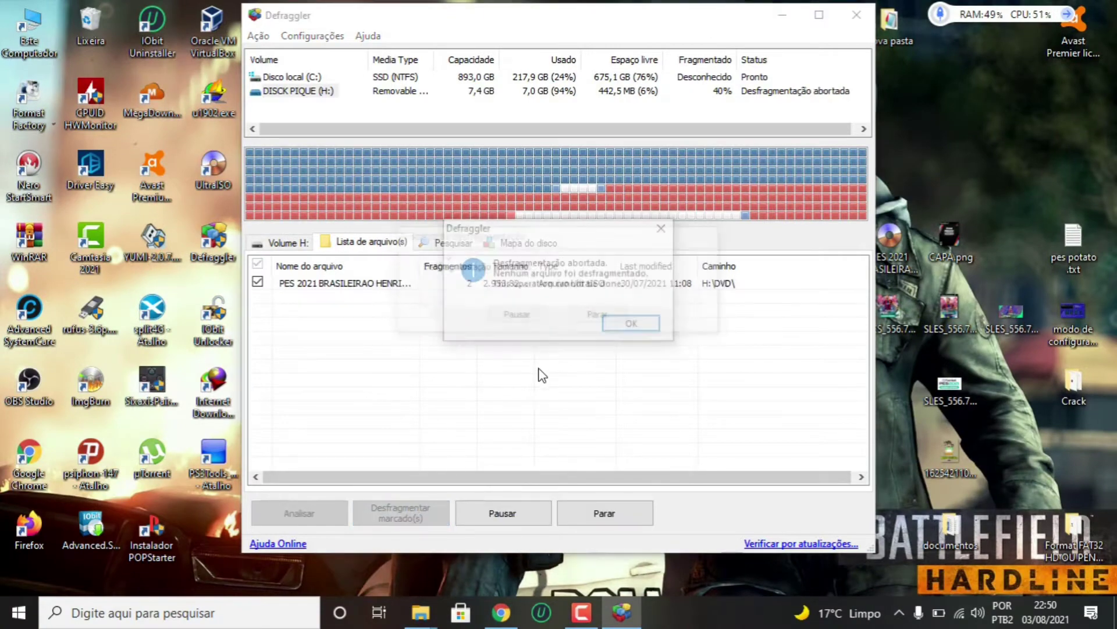
click(639, 325)
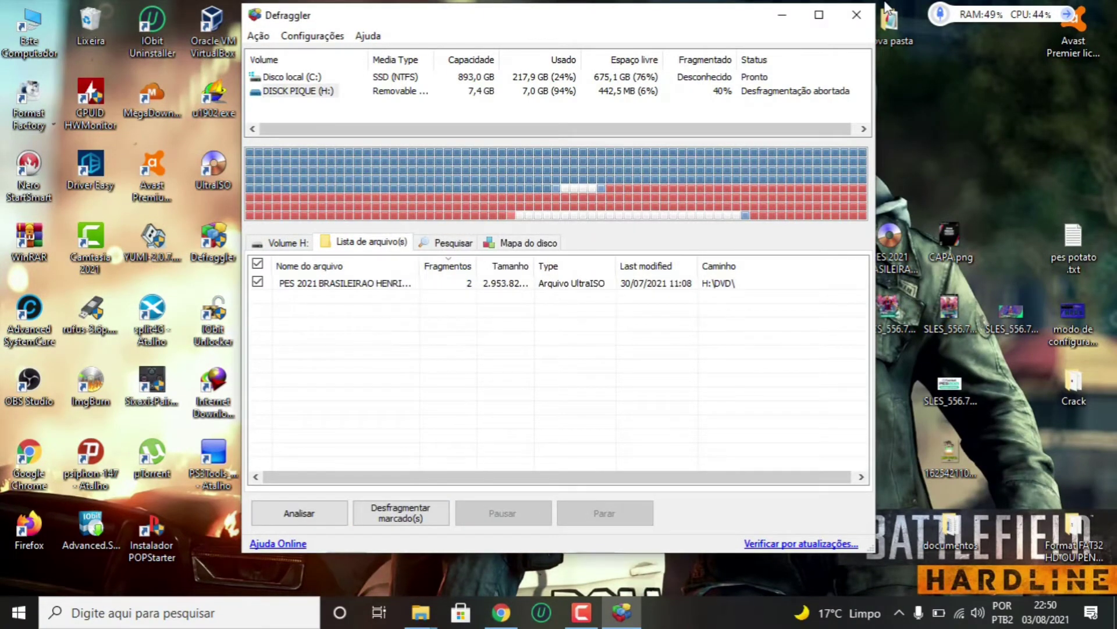
click(782, 15)
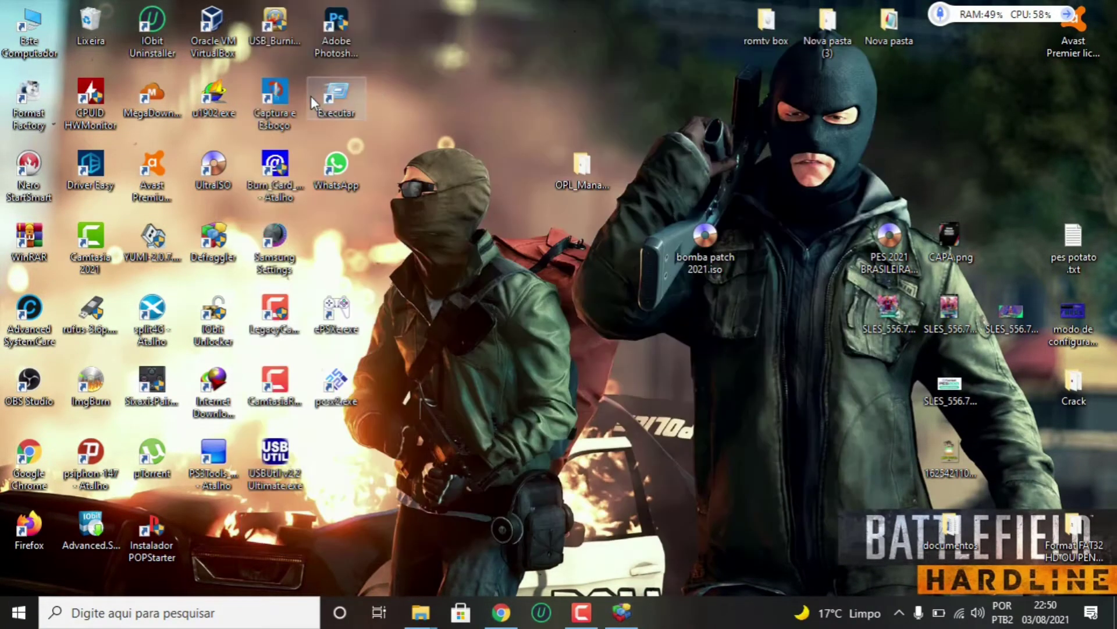
Copy all folders and files from the root of DISCK PIQUE (H:) to the clipboard.
double_click(55, 26)
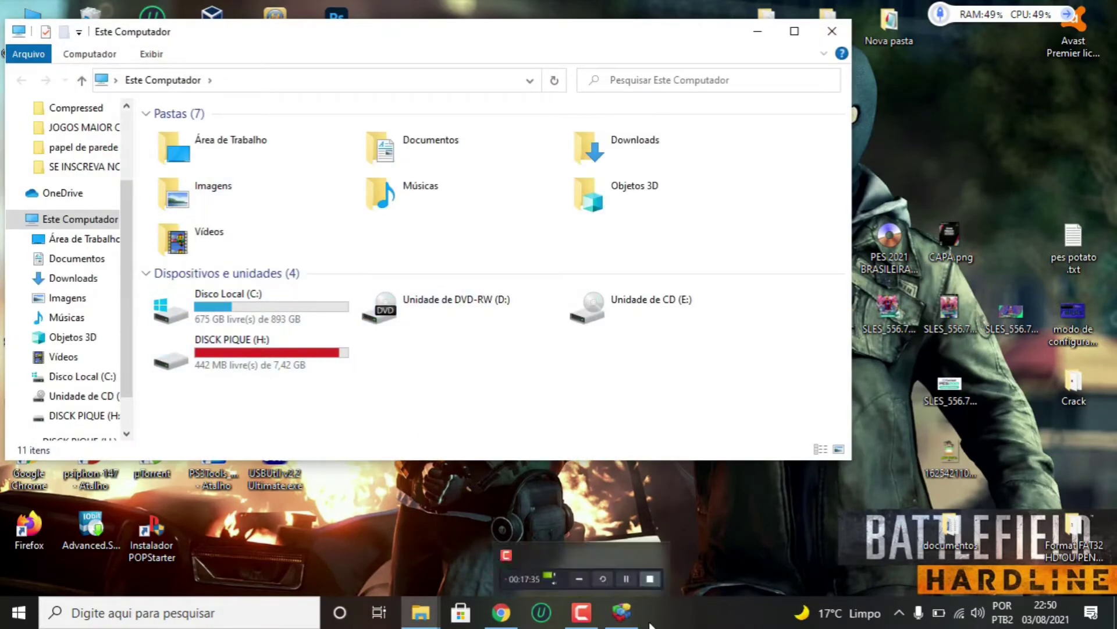
click(623, 612)
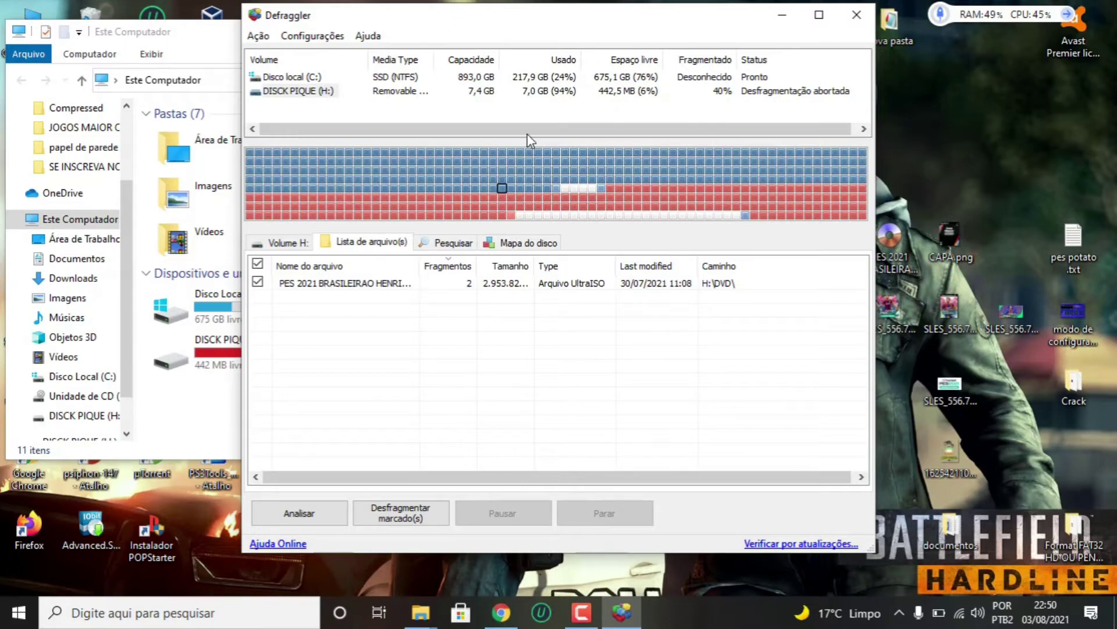
click(786, 16)
double_click(290, 354)
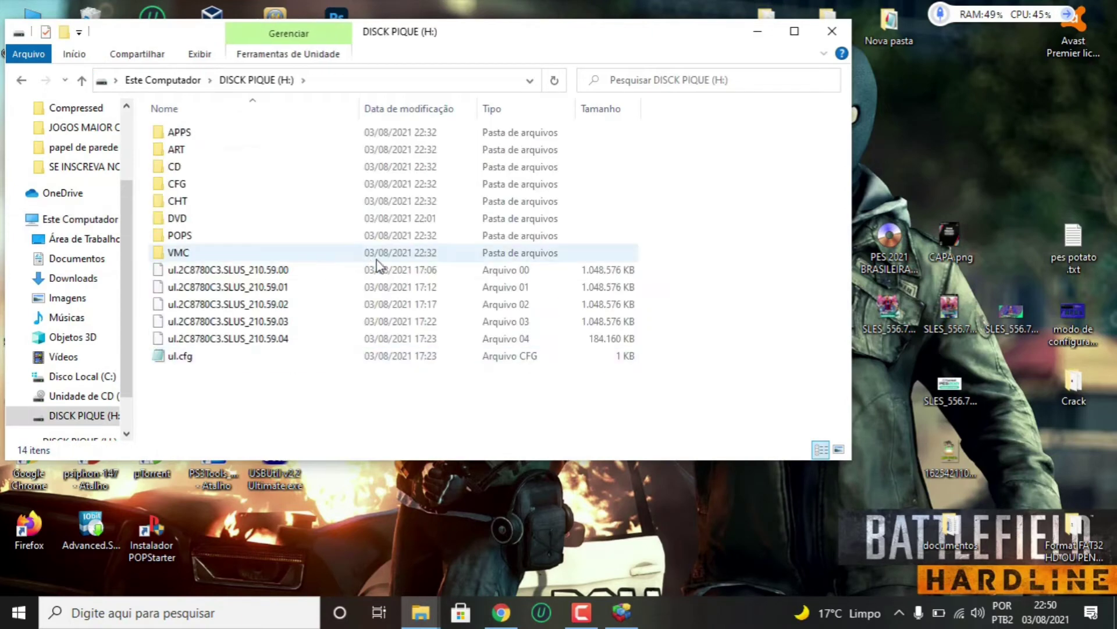
drag(736, 384, 269, 148)
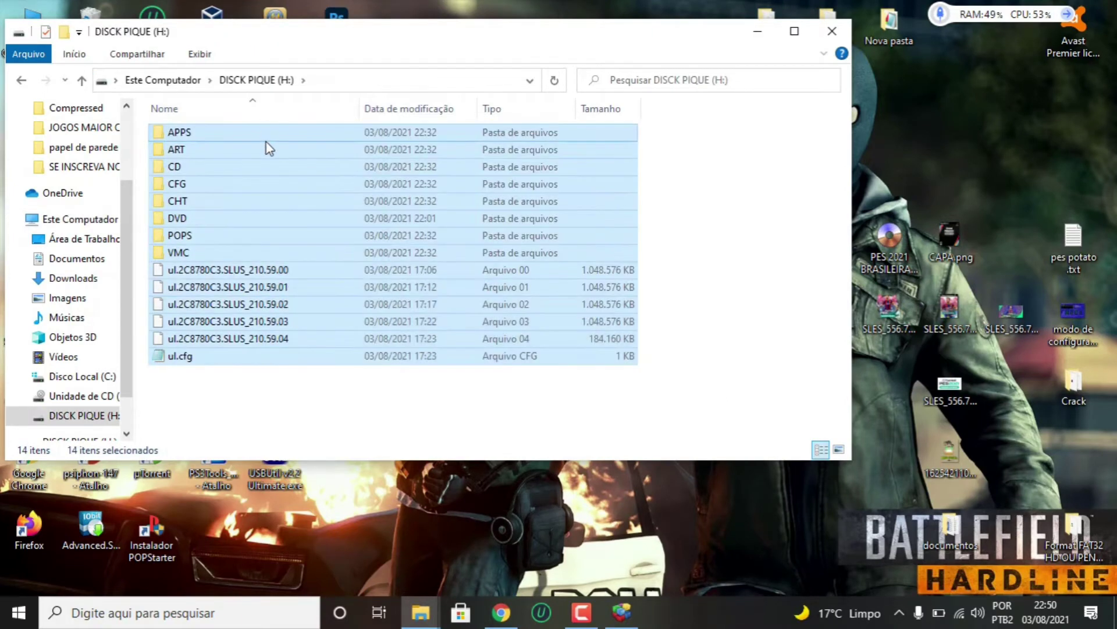
right_click(267, 144)
click(337, 500)
click(760, 32)
Back up the copied drive contents into a new folder on the desktop and check the pasted items.
right_click(658, 386)
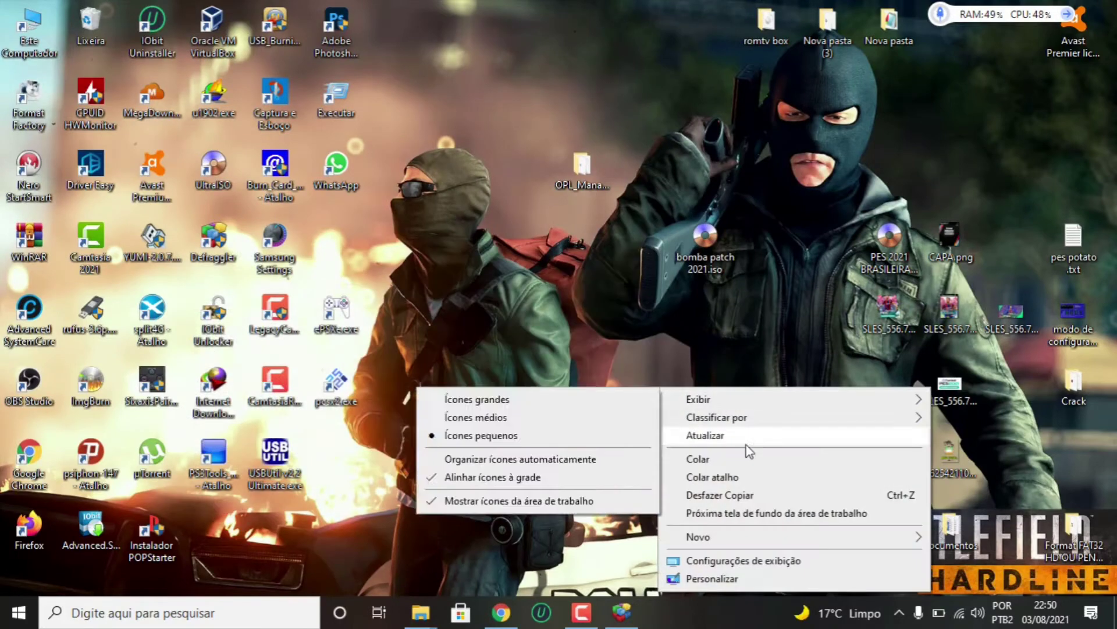
mouse_move(701, 541)
click(488, 349)
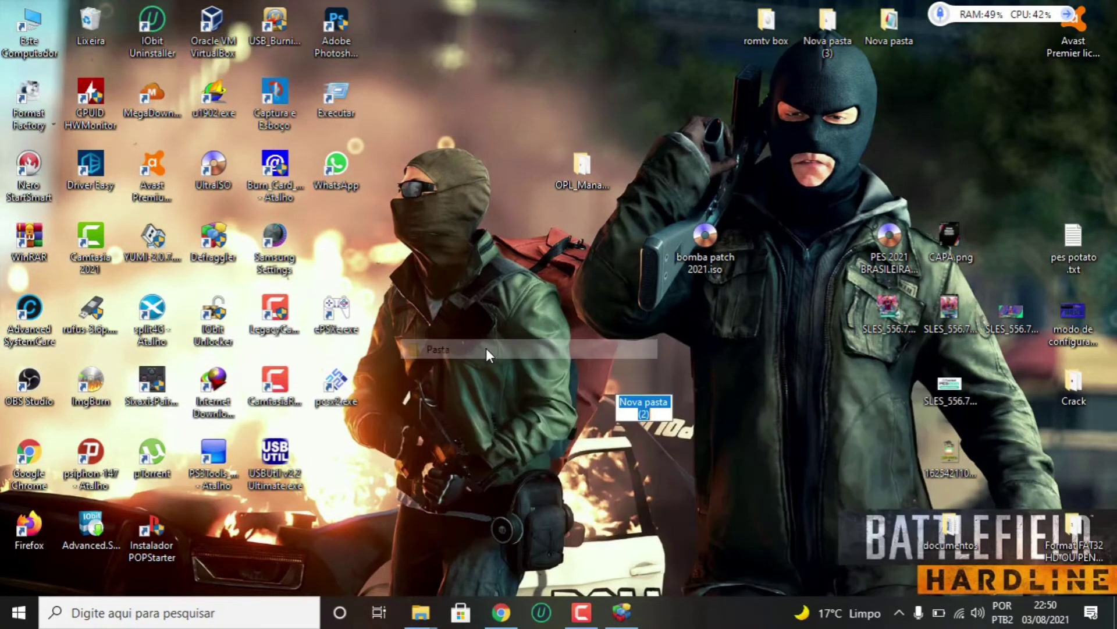
click(658, 376)
double_click(659, 376)
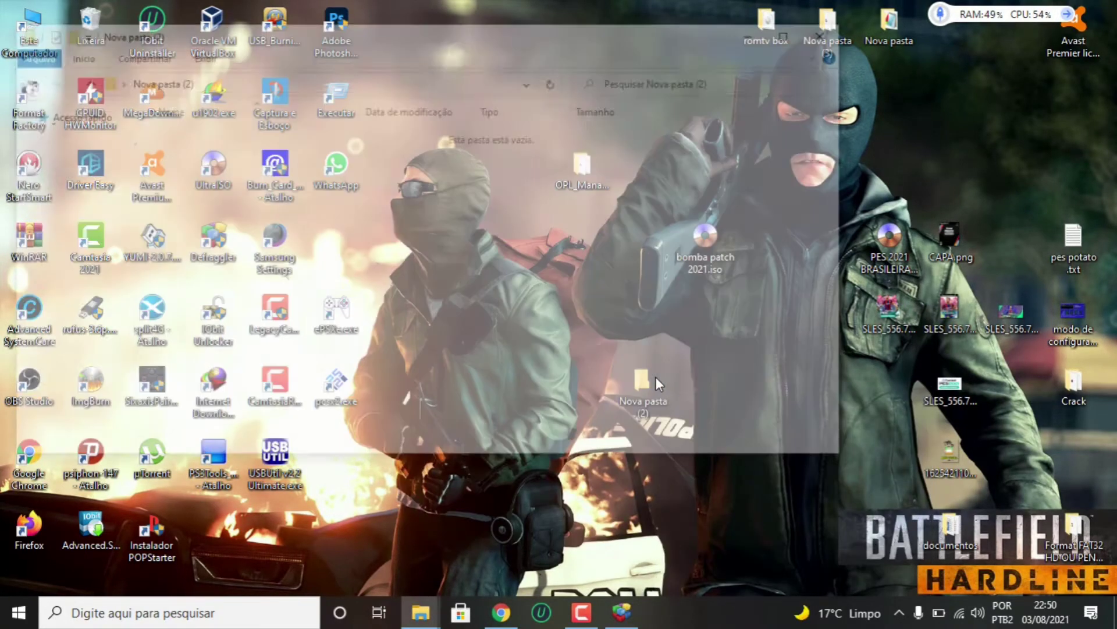
right_click(568, 318)
click(629, 430)
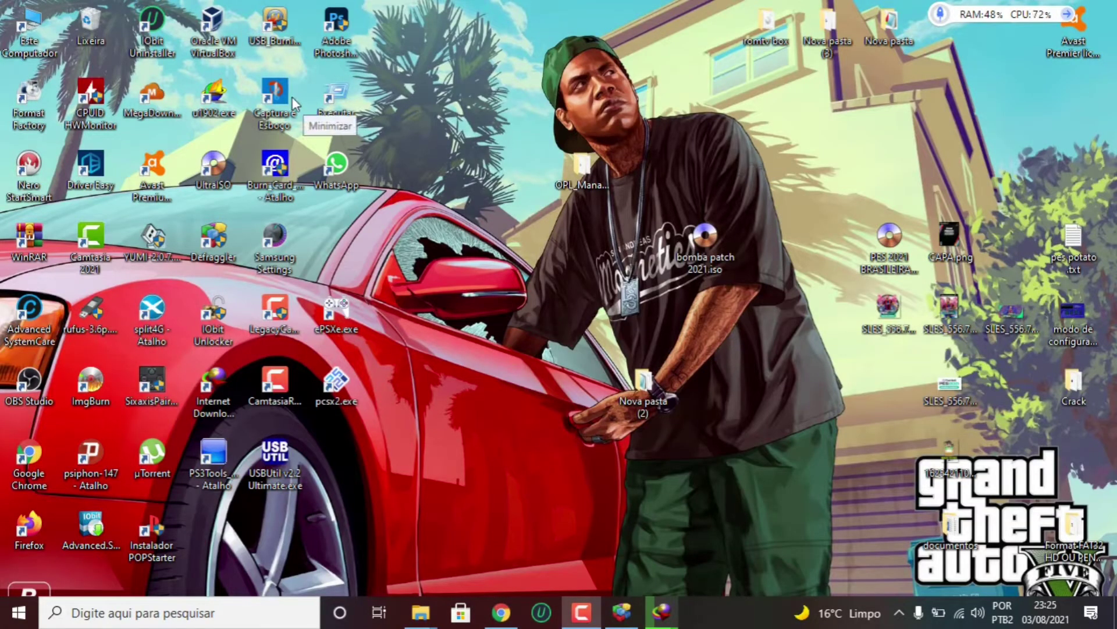
double_click(643, 384)
key(ctrl+a)
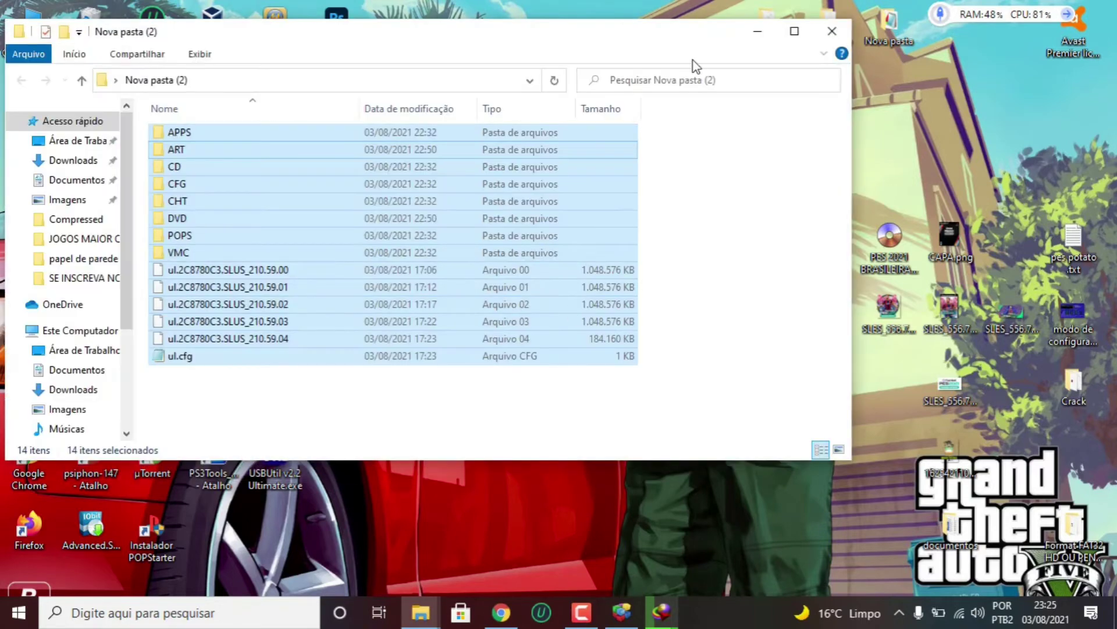
Quick-format DISCK PIQUE (H:) as FAT32 with 4096-byte allocation units, keeping the DISCK PIQUE label, even though the drive is in use.
double_click(37, 29)
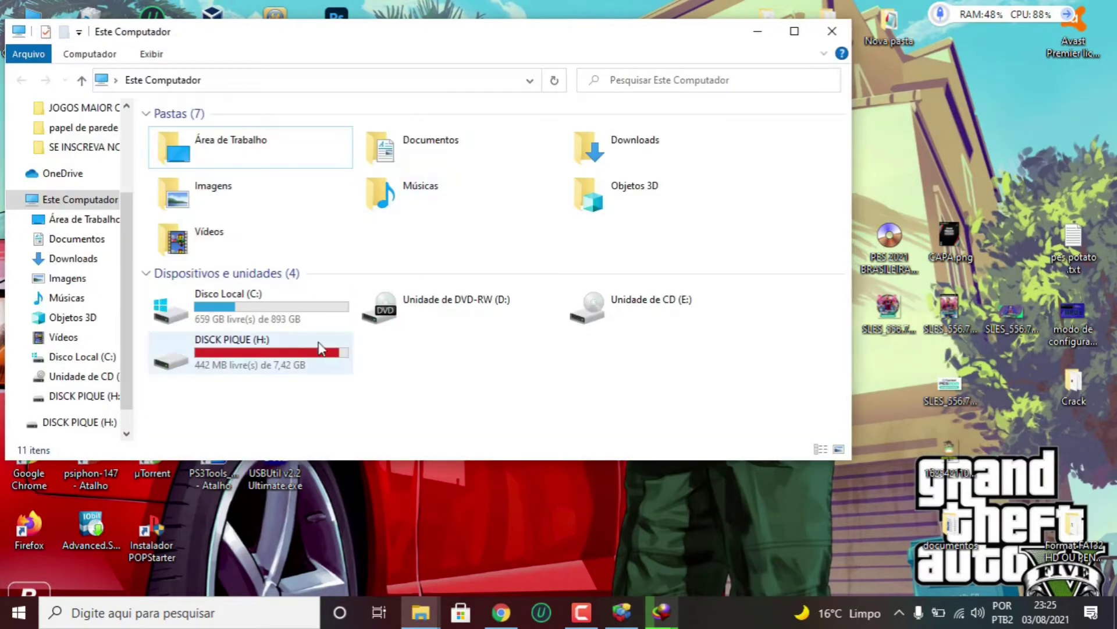
click(301, 356)
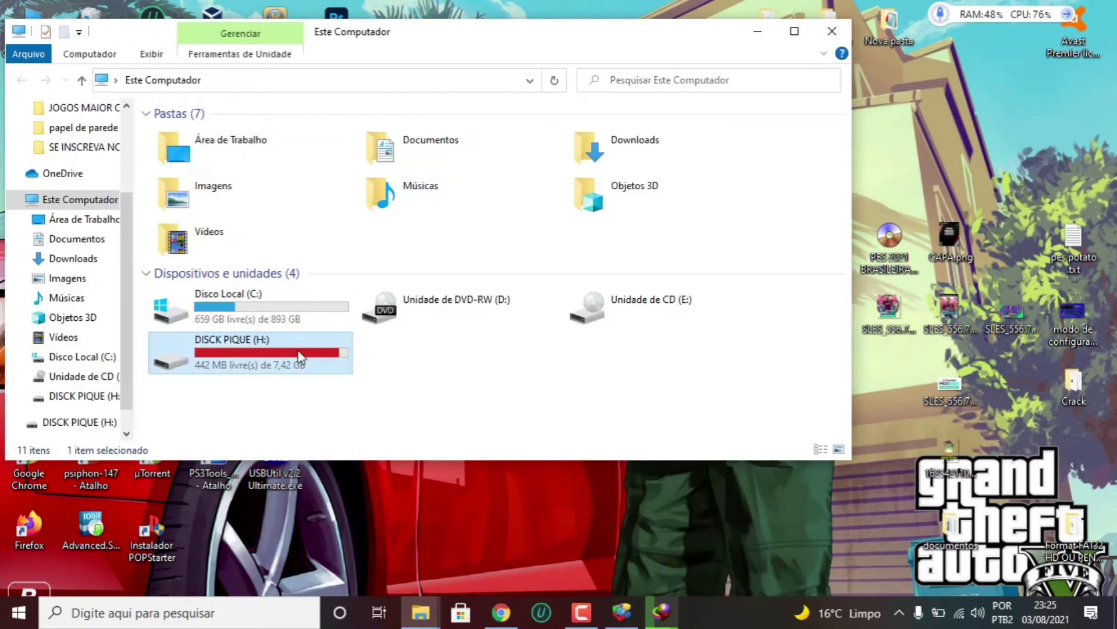
right_click(299, 335)
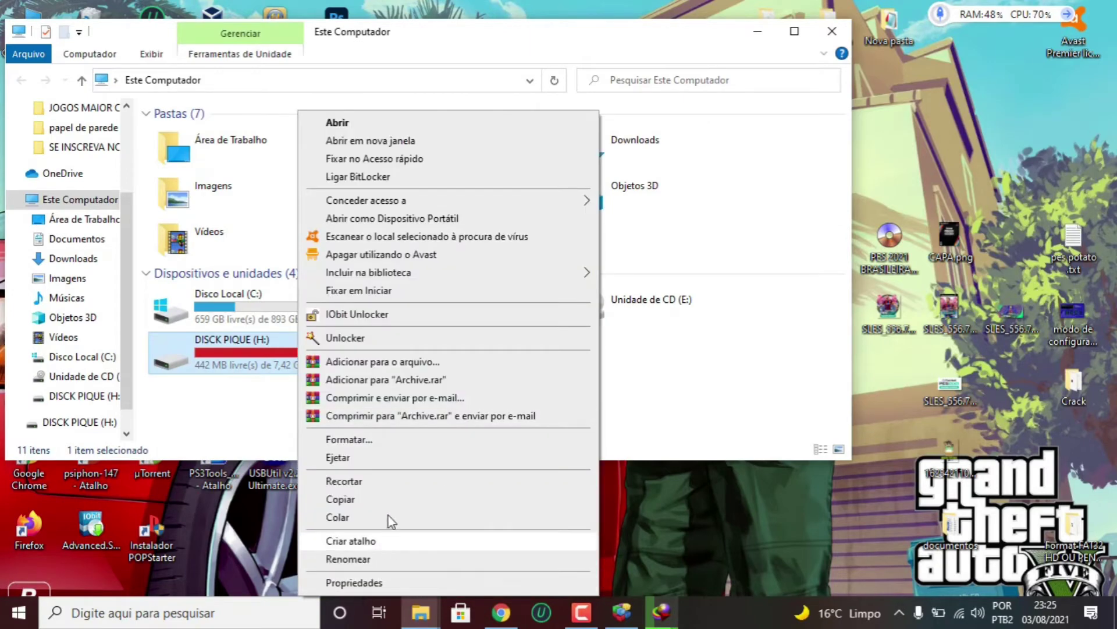
click(371, 438)
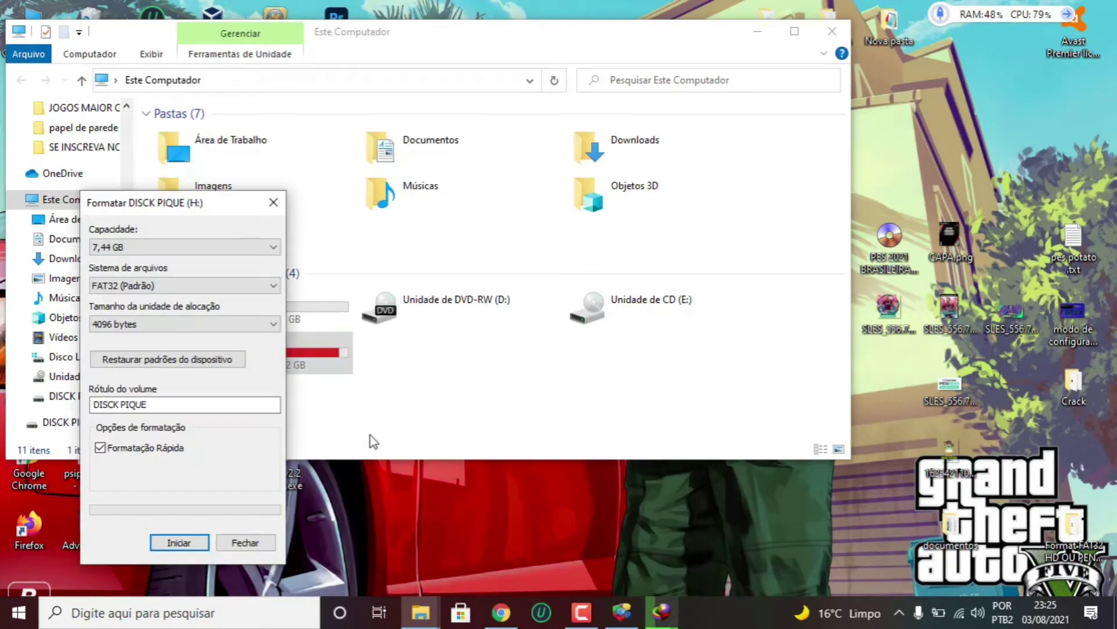
click(179, 543)
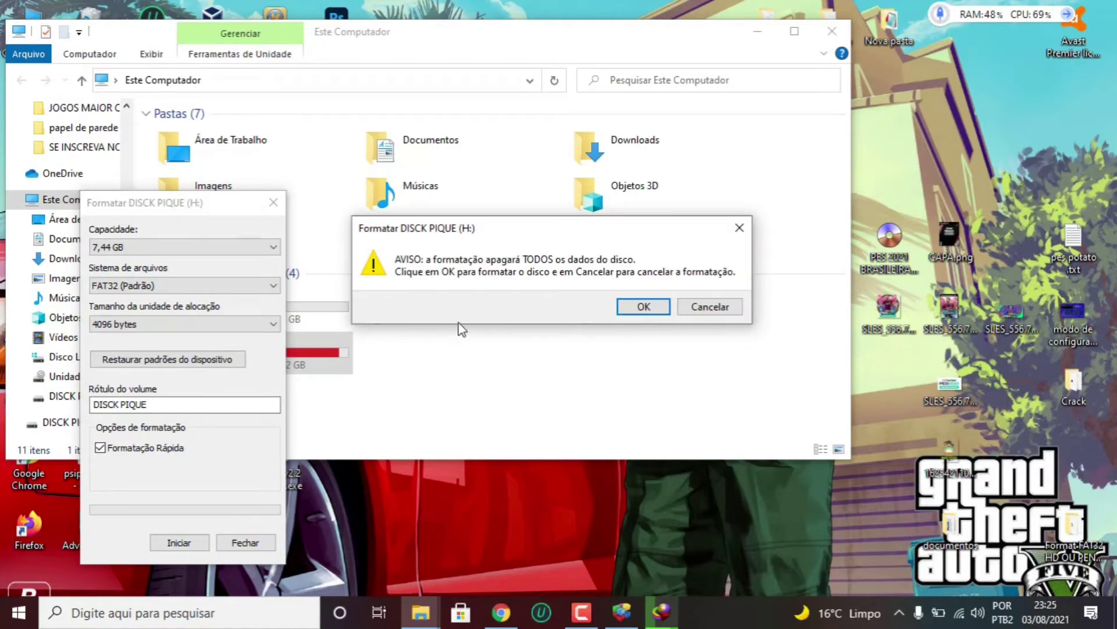
click(646, 307)
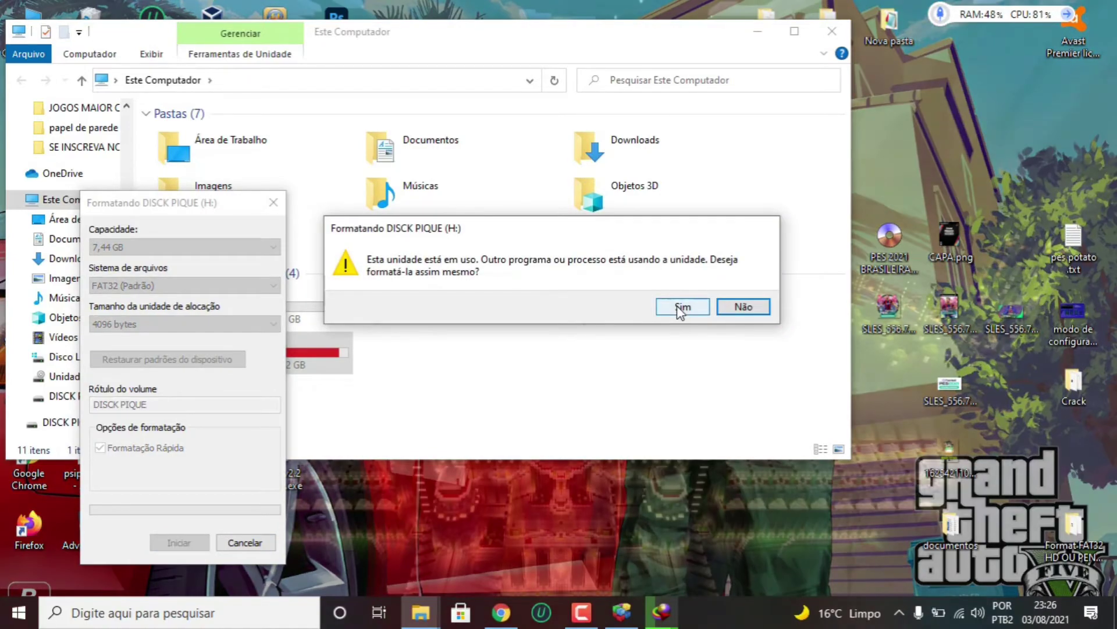
click(681, 307)
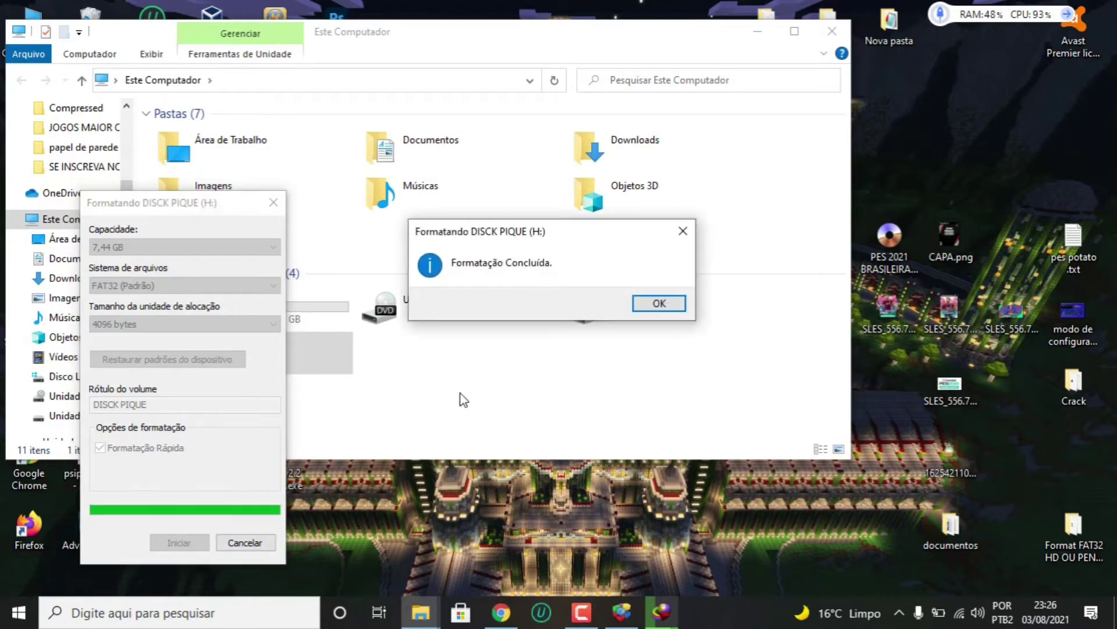
click(649, 309)
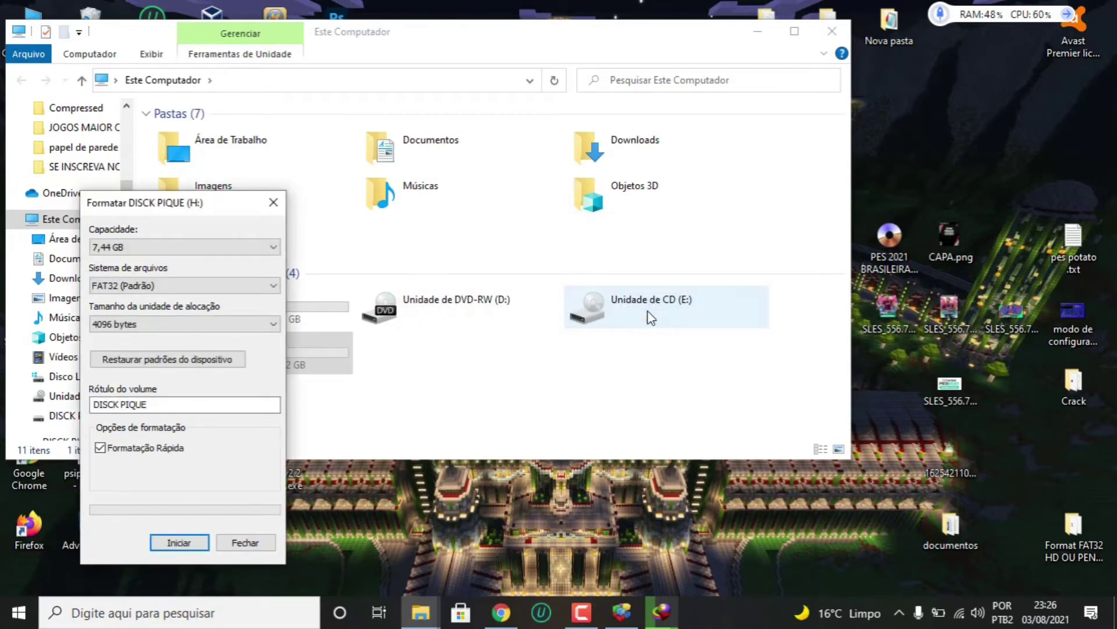
click(247, 542)
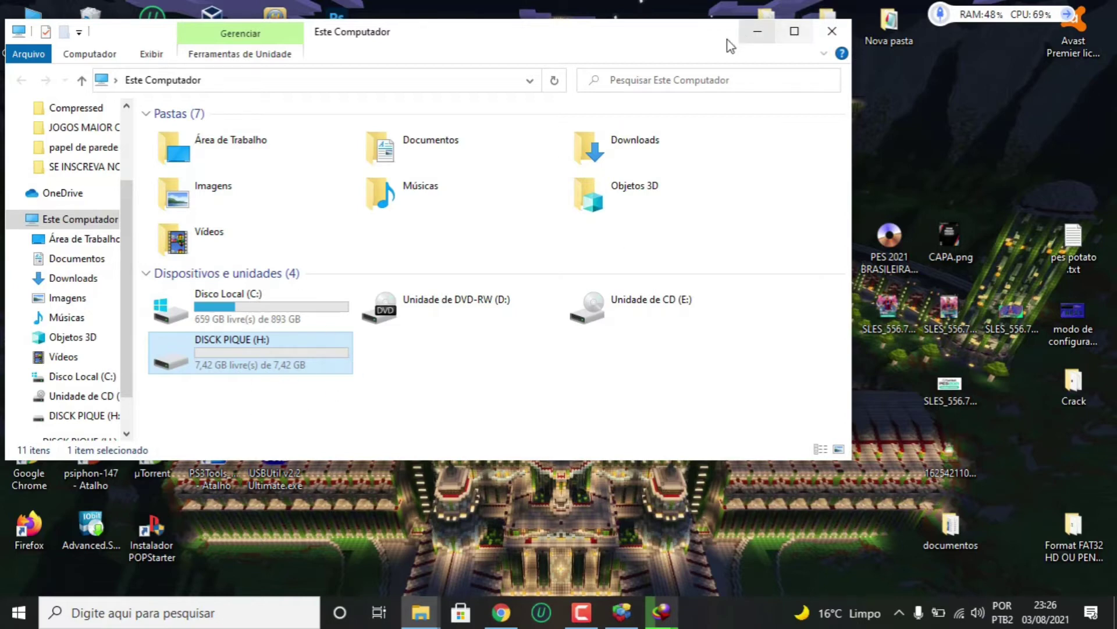
click(757, 32)
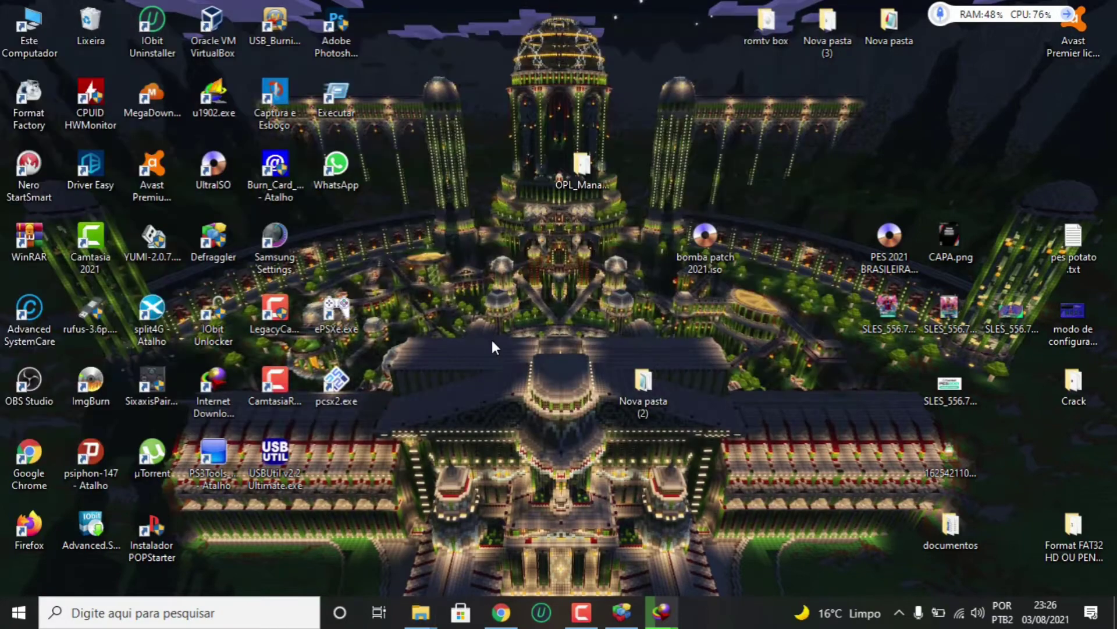
Copy all the backed-up folders and files in Nova pasta (2) to the clipboard.
mouse_move(420, 612)
click(497, 536)
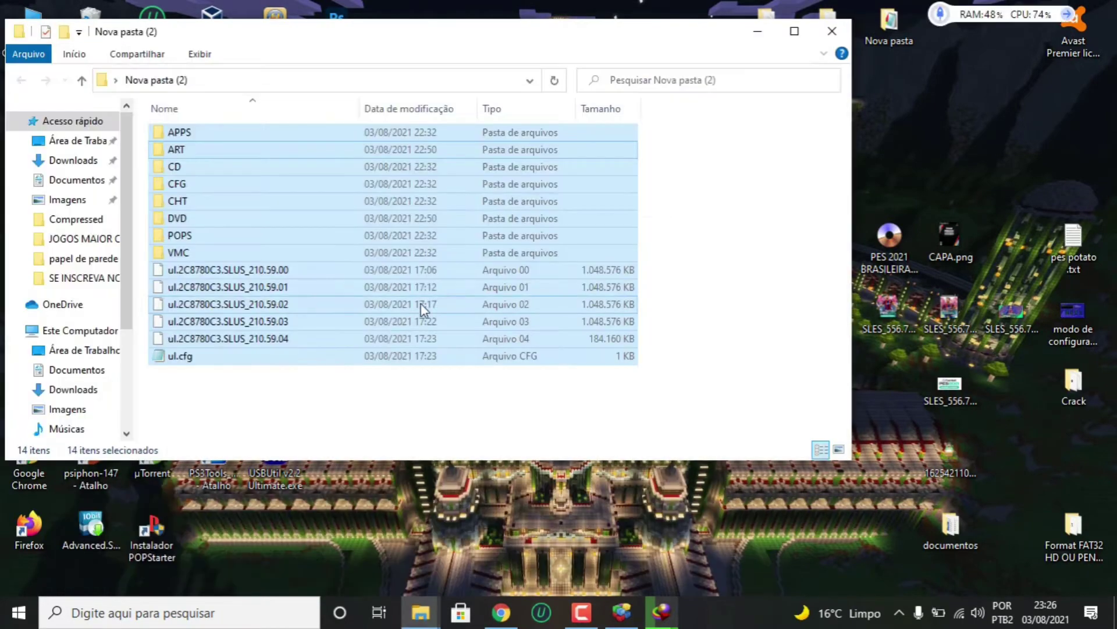
right_click(309, 241)
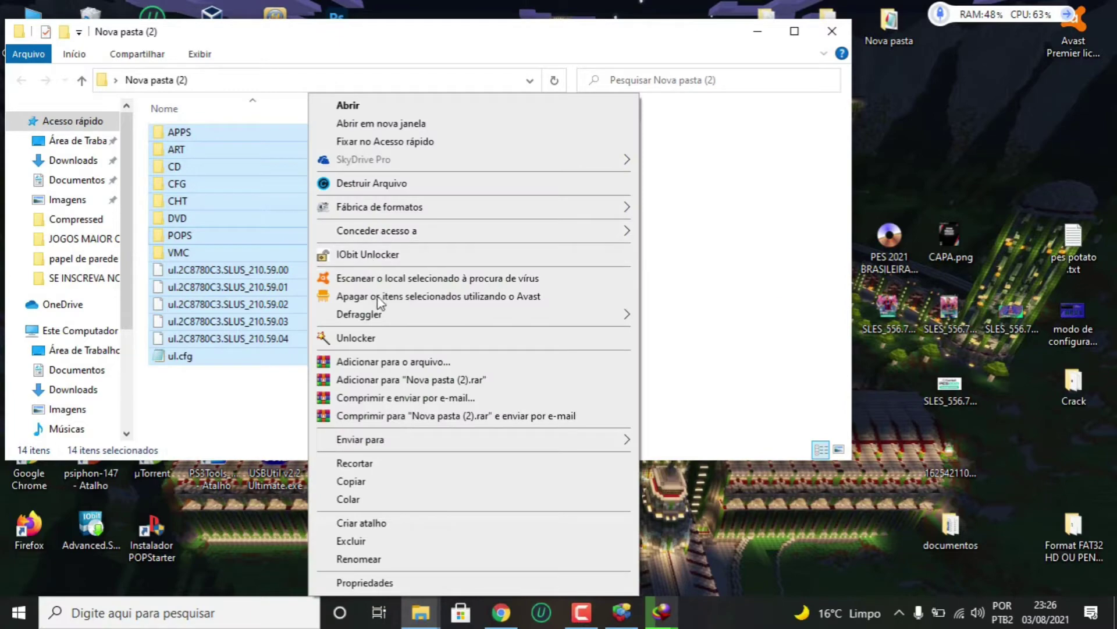
click(355, 481)
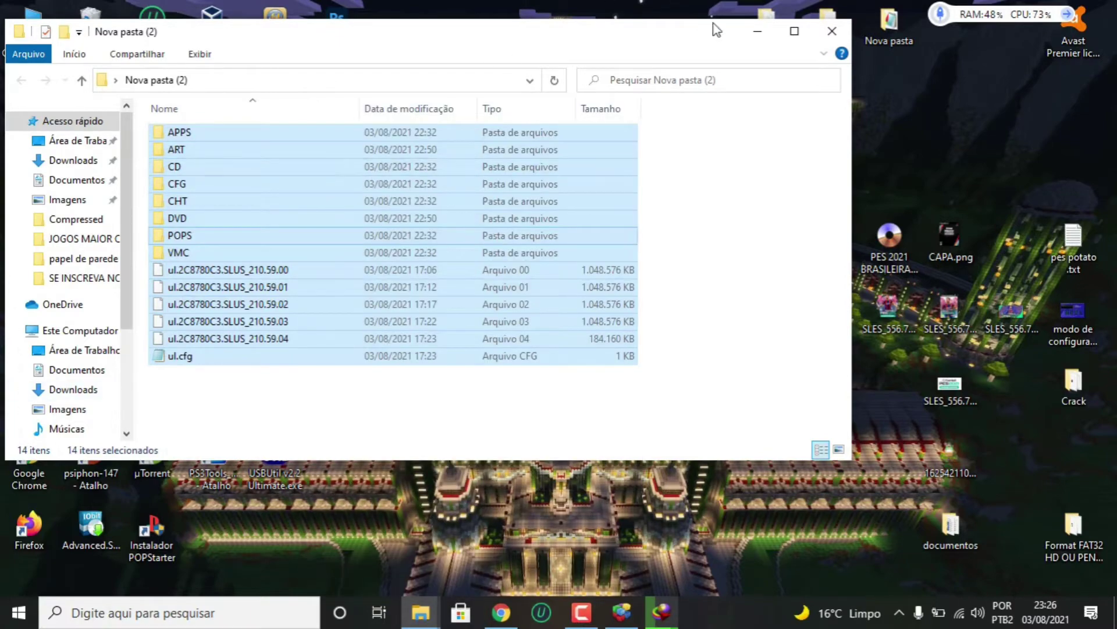
click(770, 38)
Paste the copied backup contents into the root of the formatted DISCK PIQUE (H:) drive.
mouse_move(420, 612)
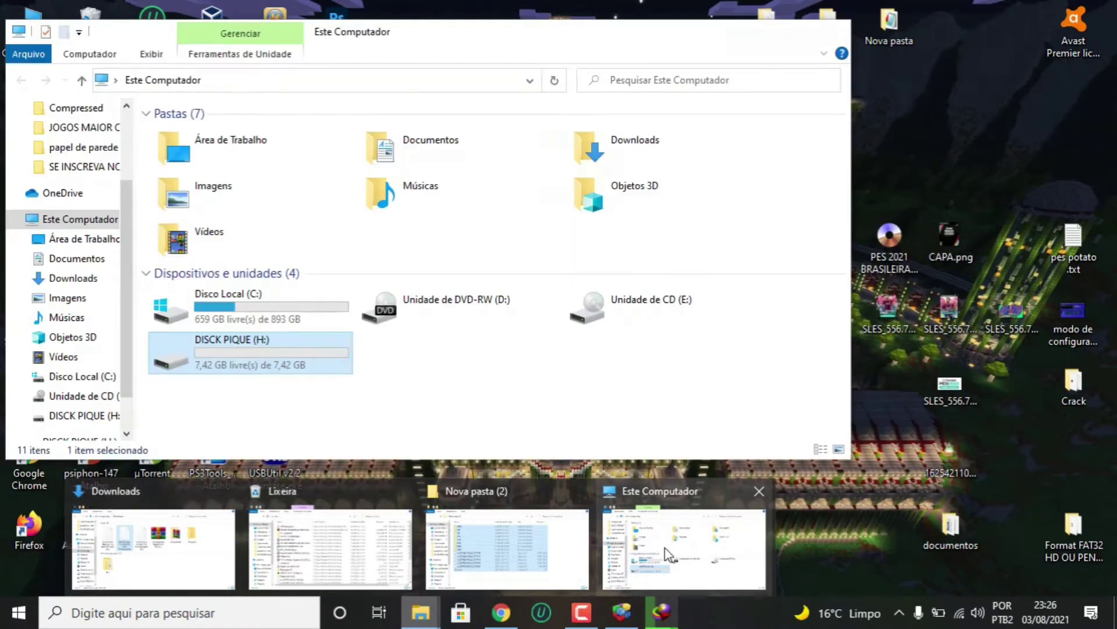
click(676, 562)
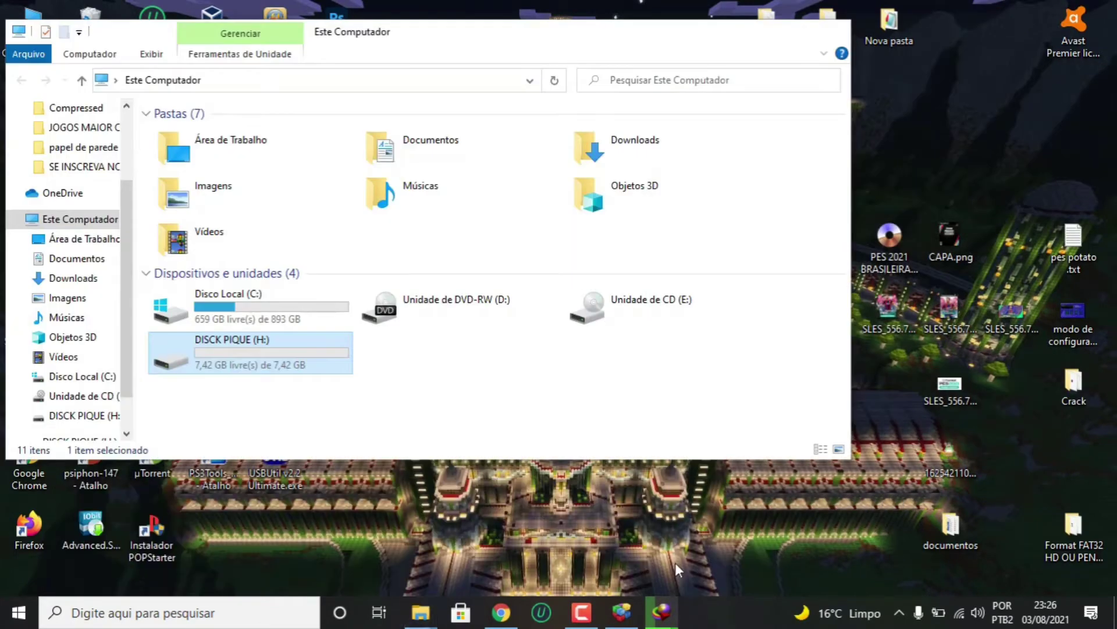
double_click(312, 353)
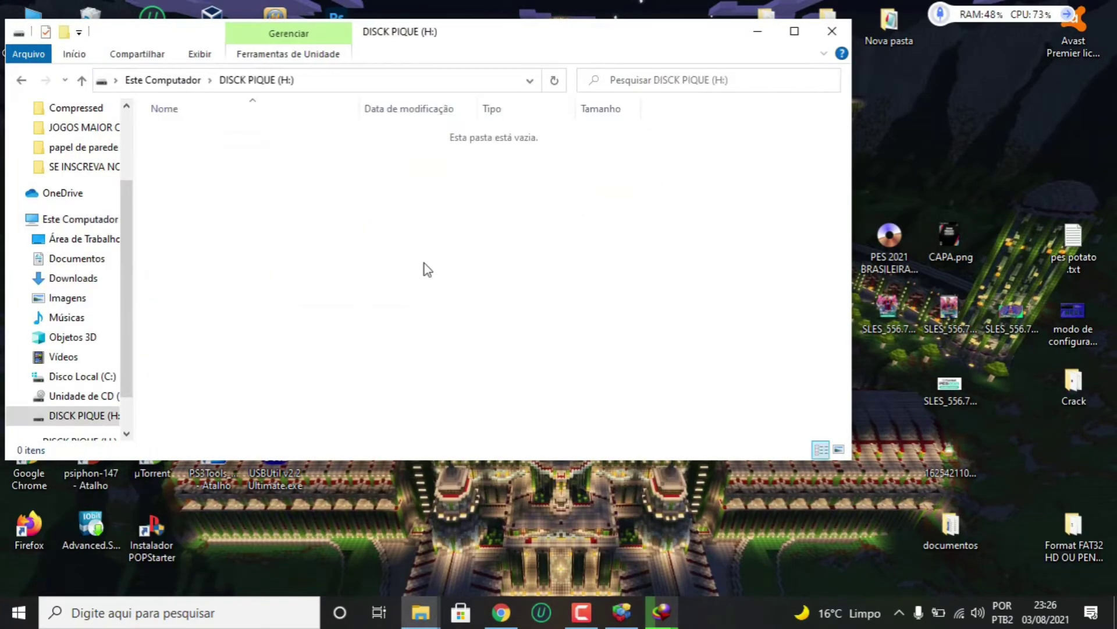
right_click(431, 265)
click(478, 377)
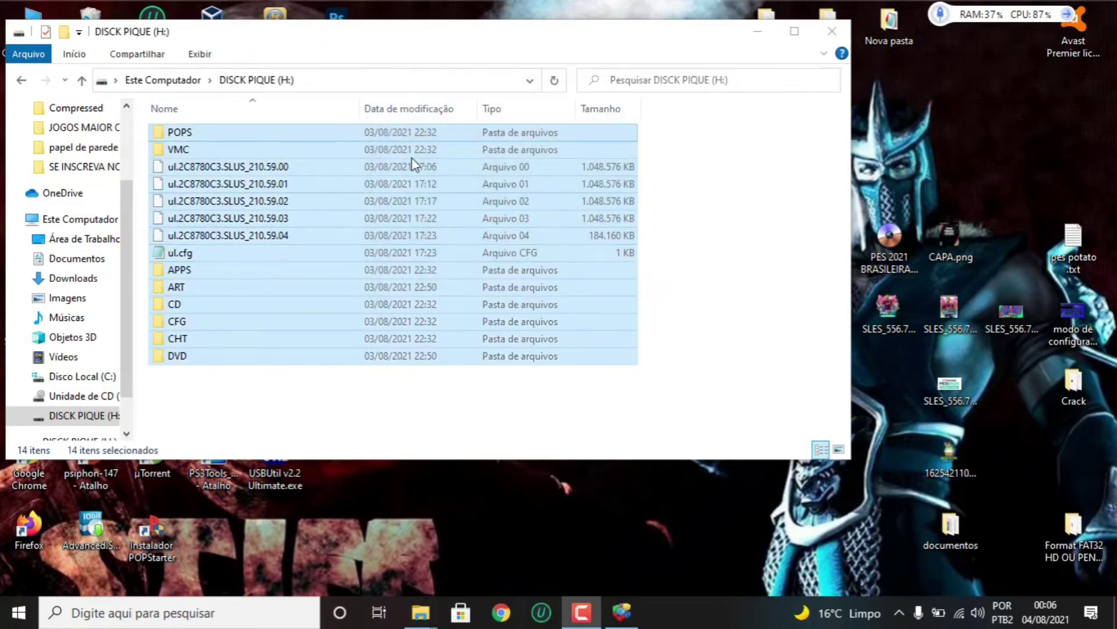
Check the items restored to DISCK PIQUE (H:) and the PES 2021 image in its DVD folder, then close the window.
drag(415, 135, 242, 422)
click(242, 422)
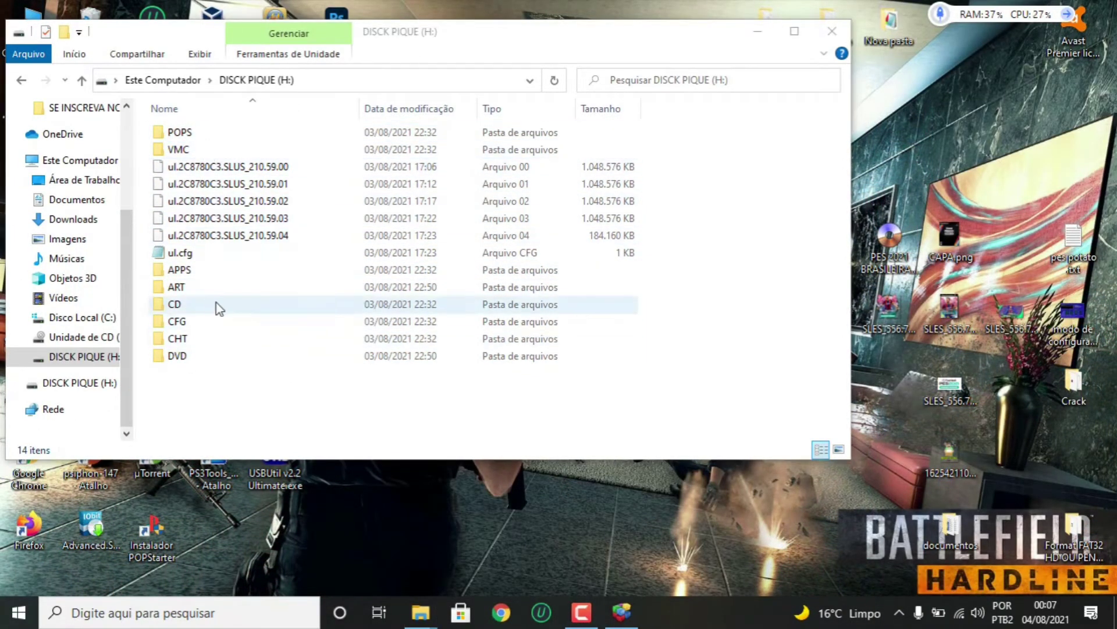
double_click(190, 360)
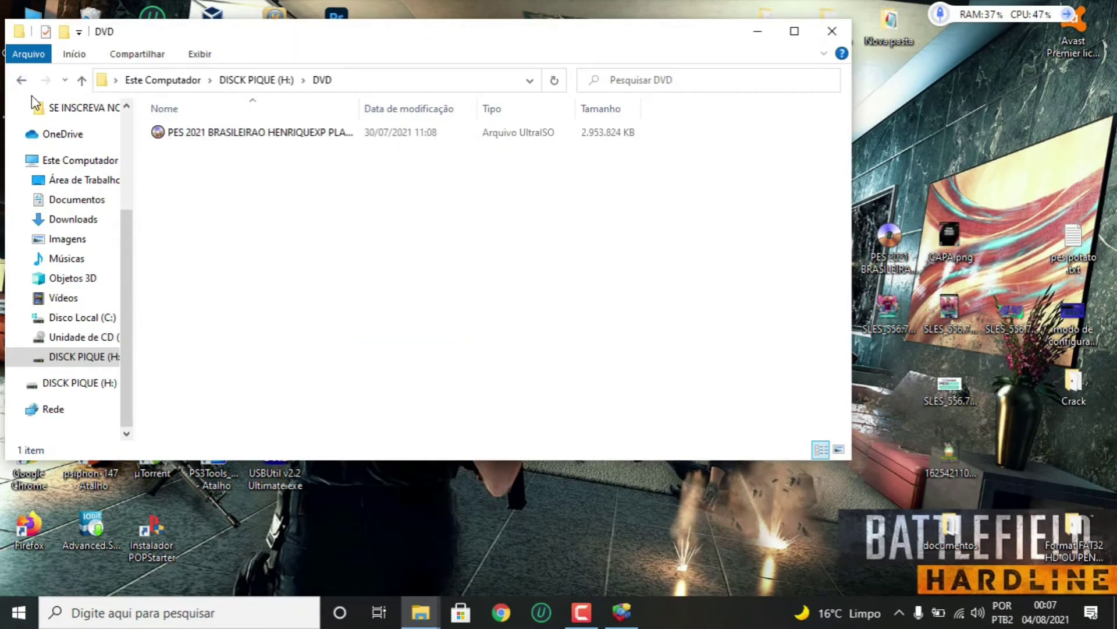
click(24, 81)
click(832, 31)
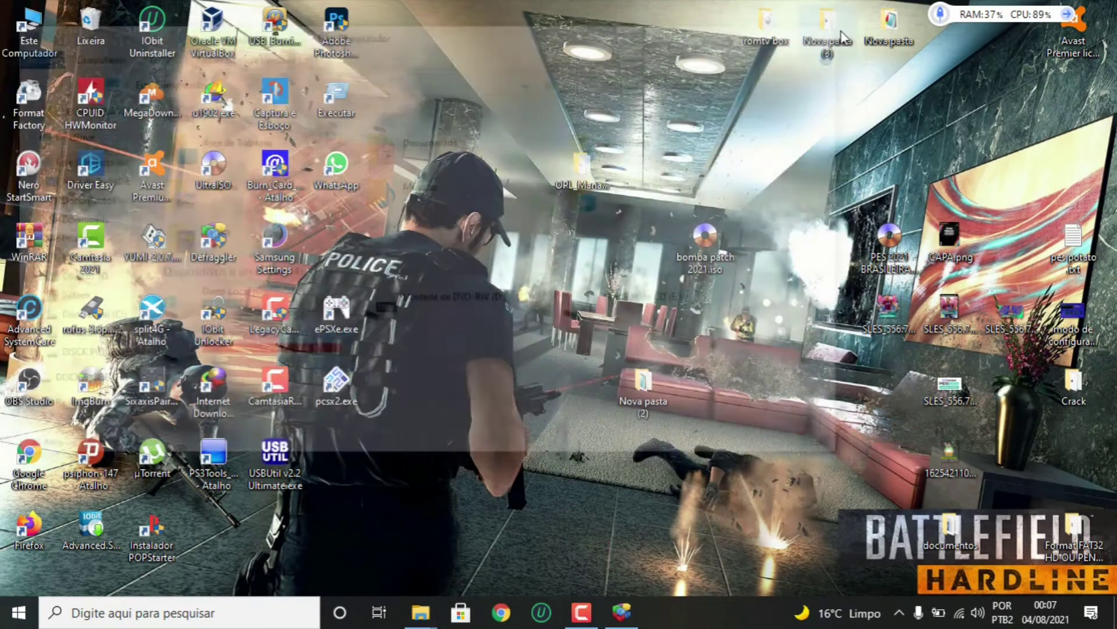
Analyse DISCK PIQUE (H:) in Defraggler, check its fragmented file list and volume status, and close the program.
double_click(213, 250)
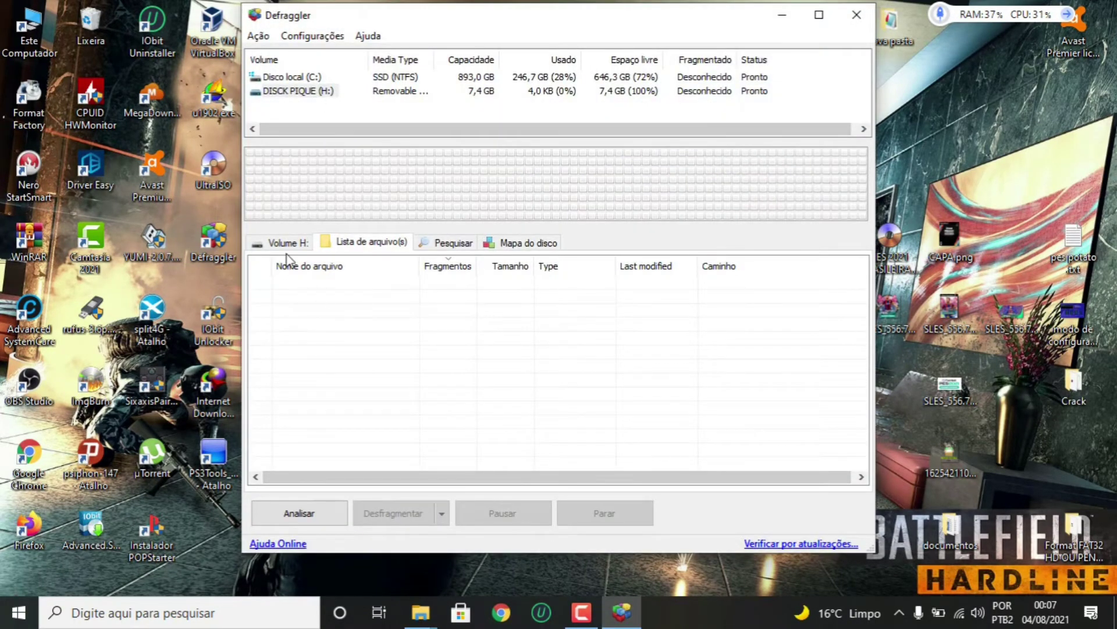
click(285, 243)
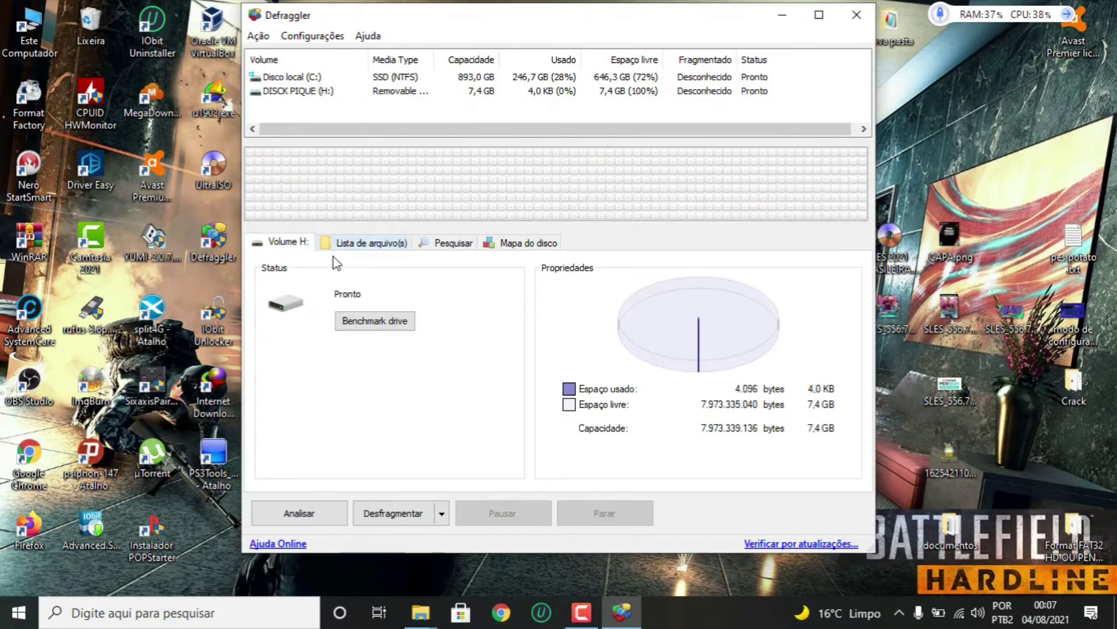
click(301, 91)
click(313, 509)
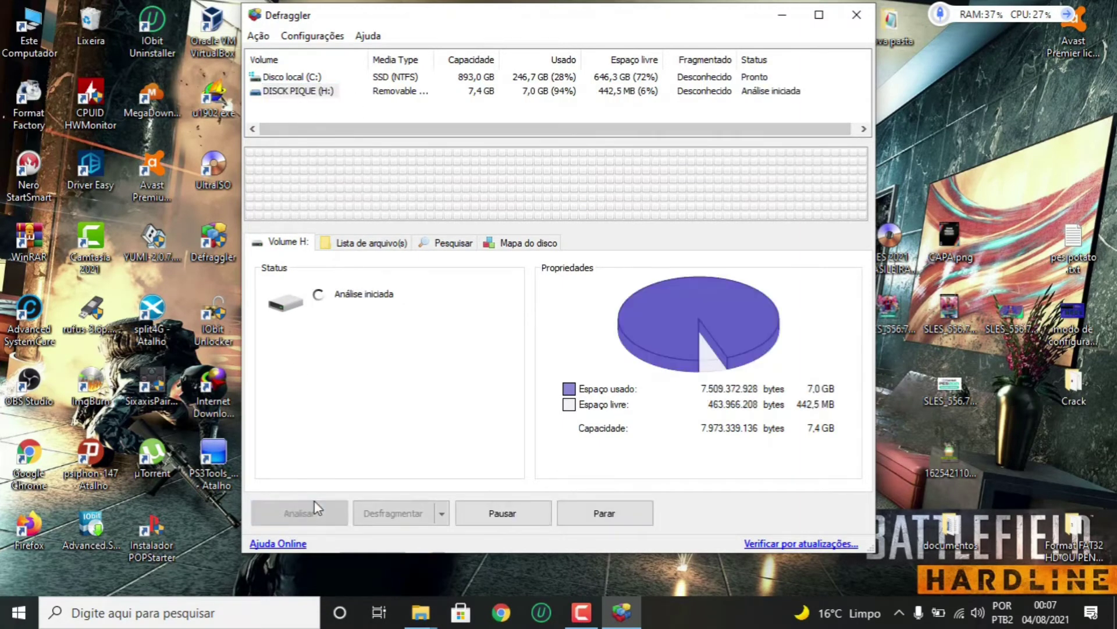
click(381, 241)
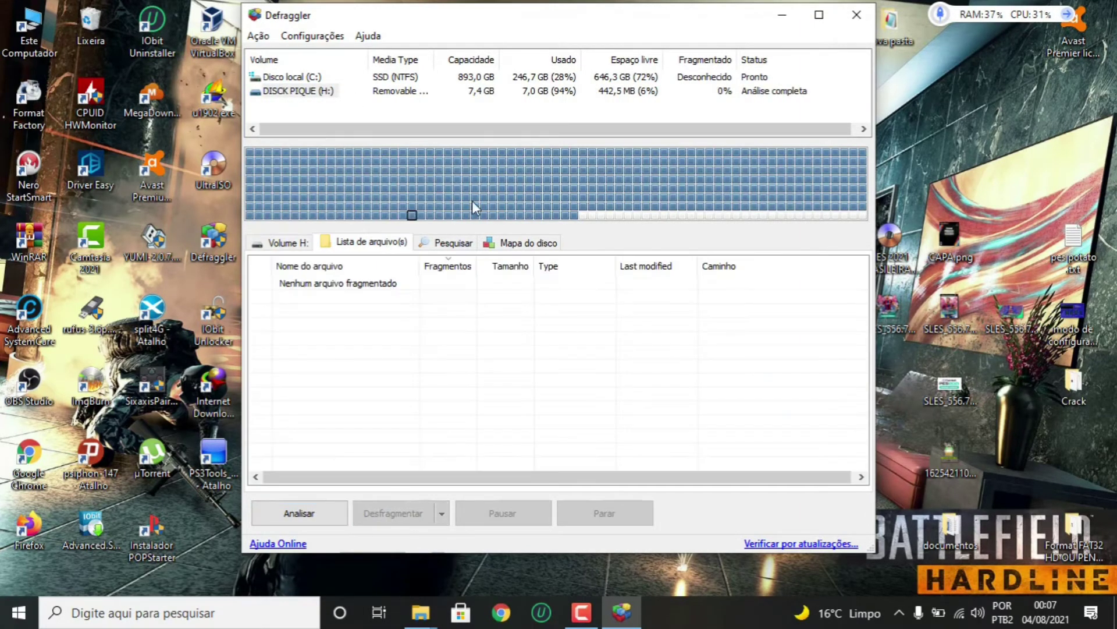
click(286, 244)
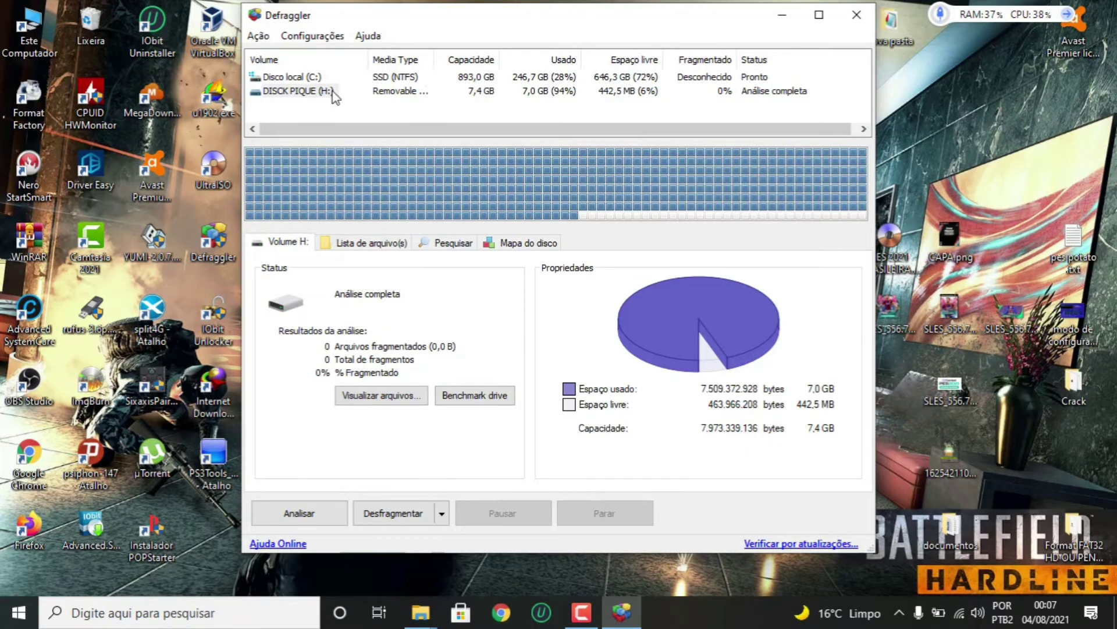
click(301, 93)
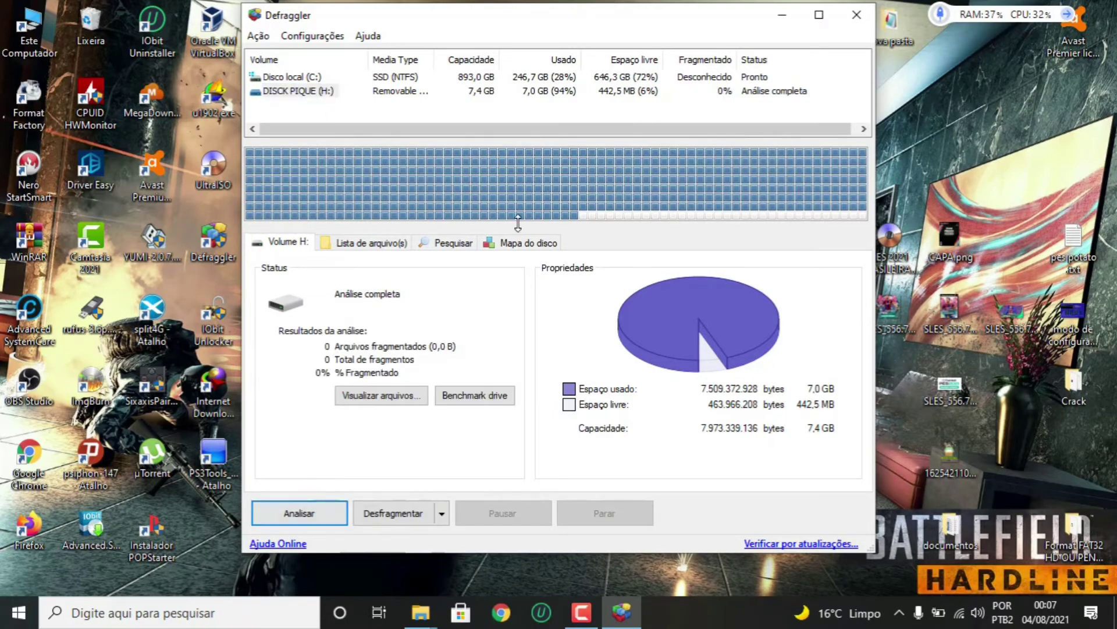
click(856, 15)
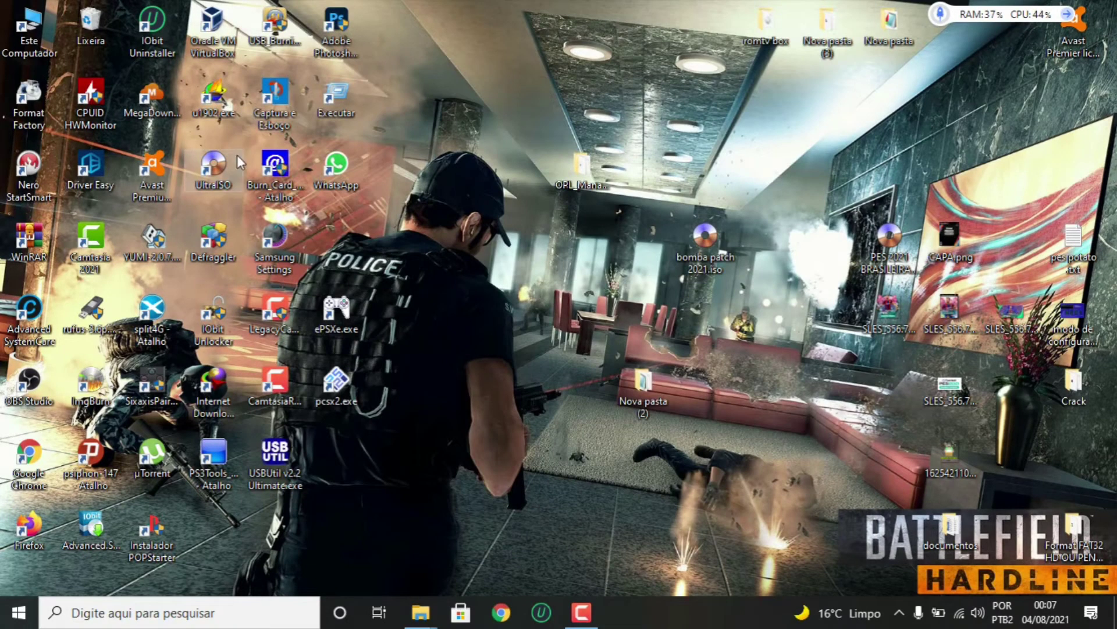
Open DISCK PIQUE (H:) from Este Computador, review its root folders and files, and close the window.
double_click(15, 58)
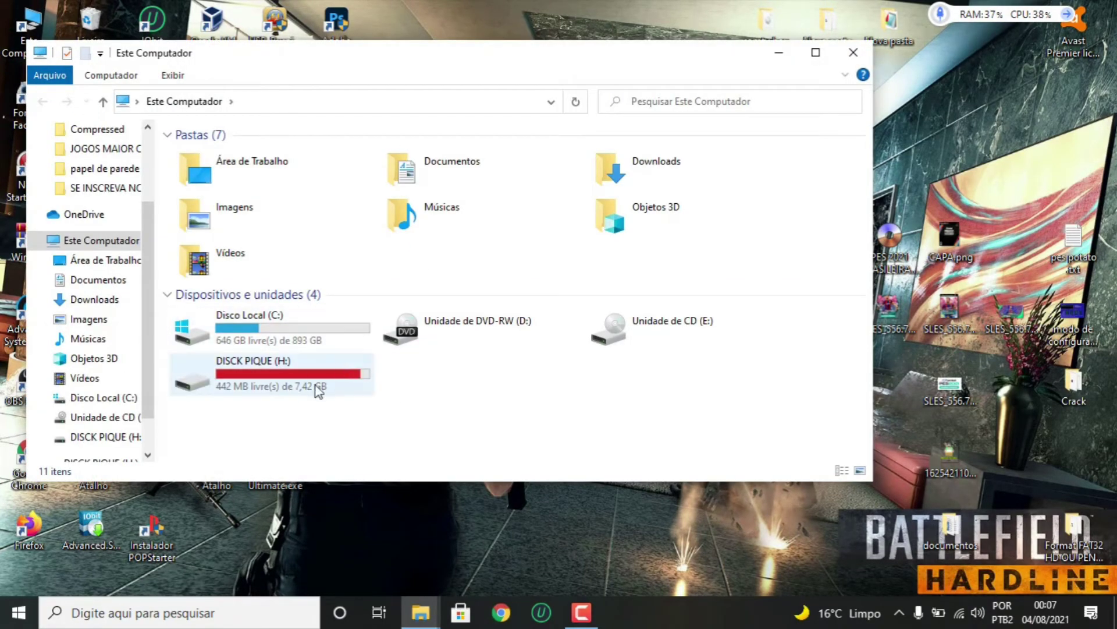
double_click(333, 369)
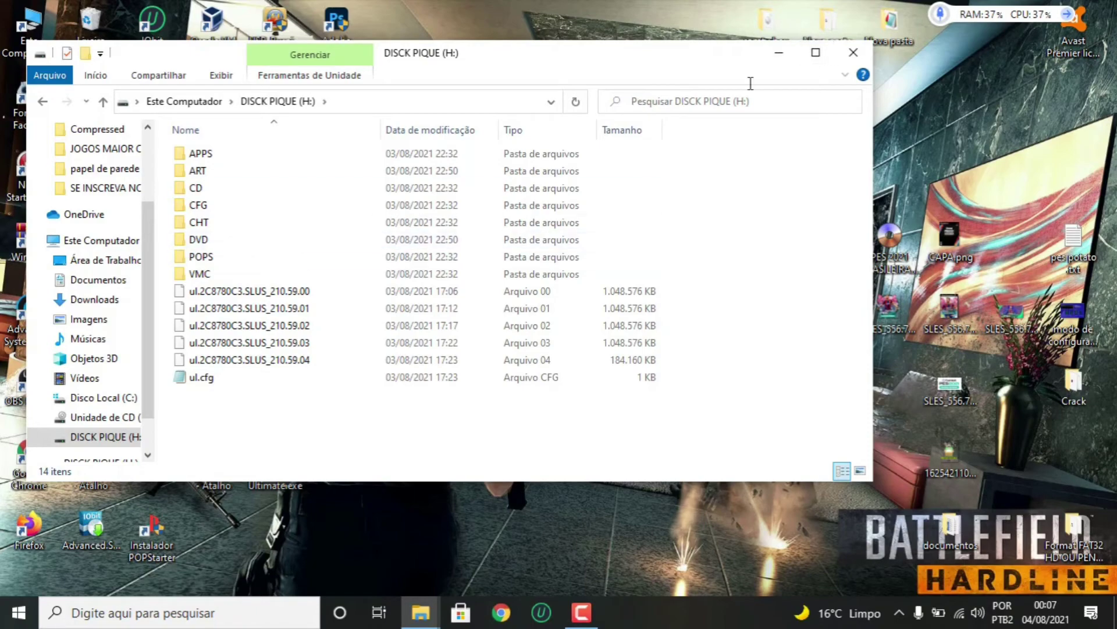
click(851, 53)
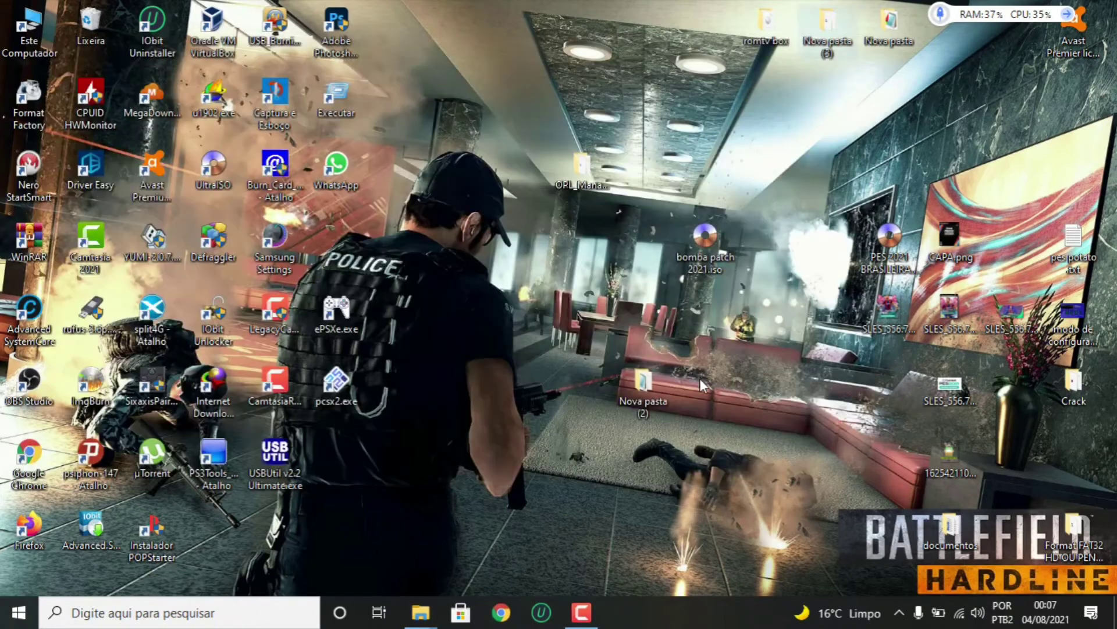
click(581, 612)
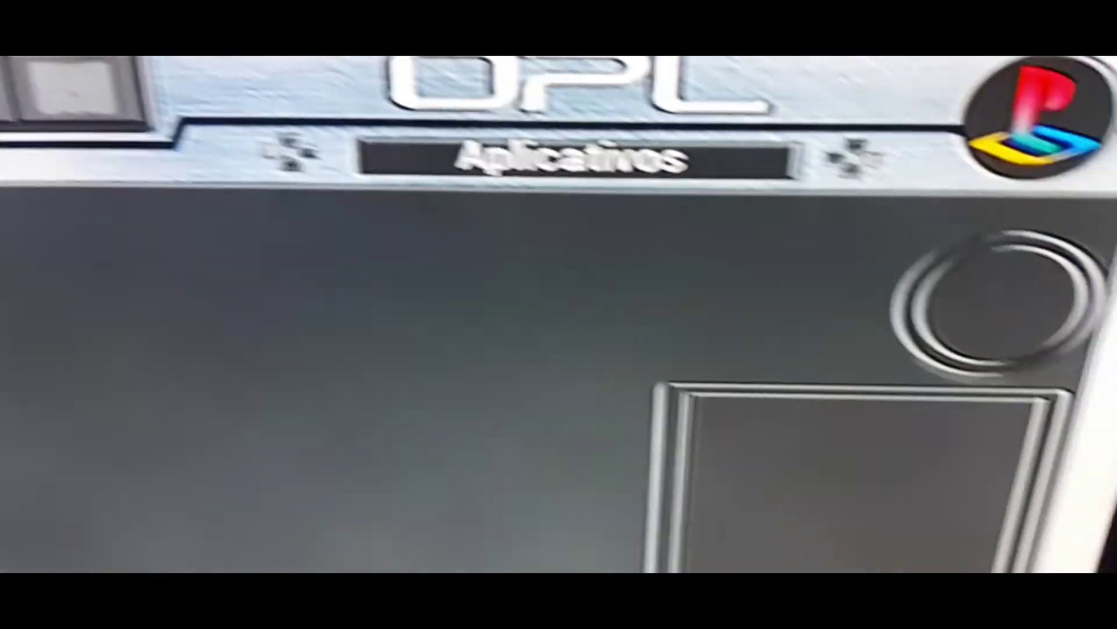
key(Right)
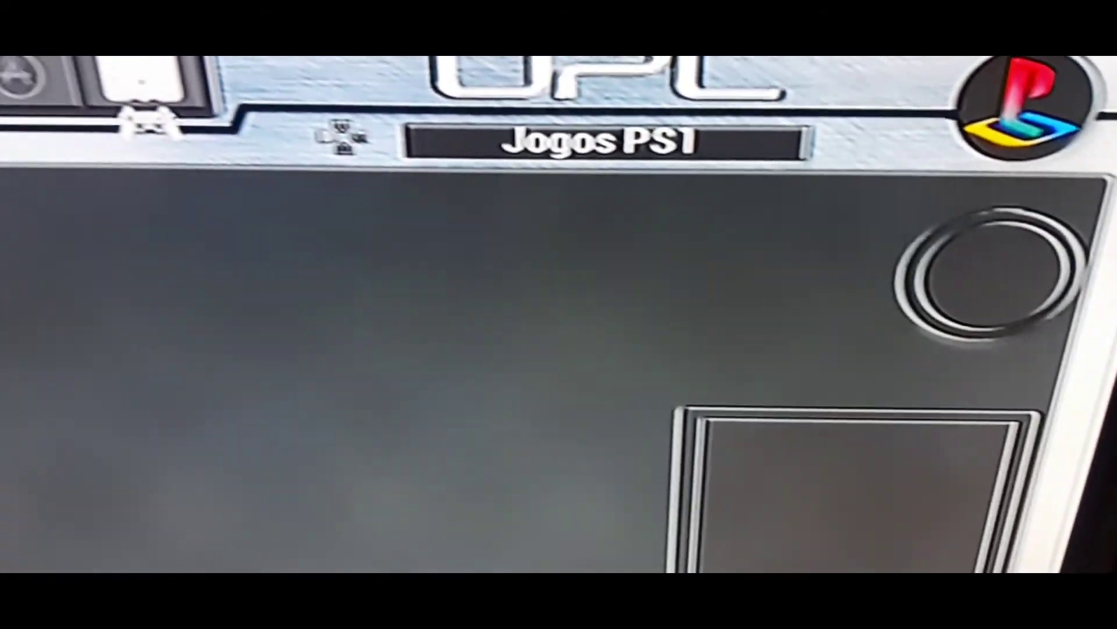
key(Left)
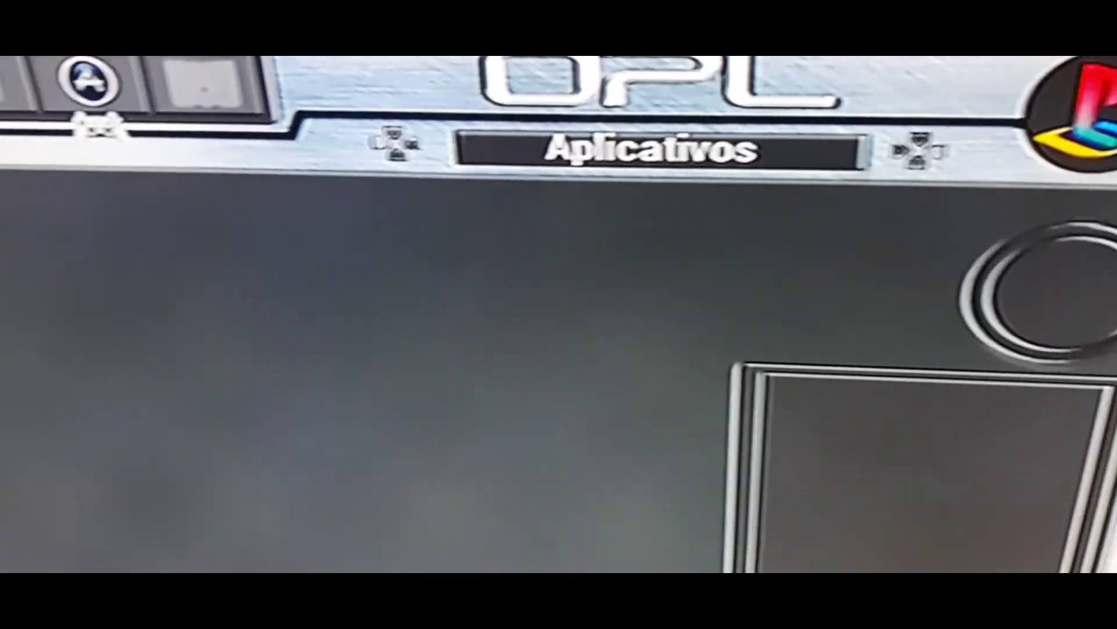
key(Left)
key(Right)
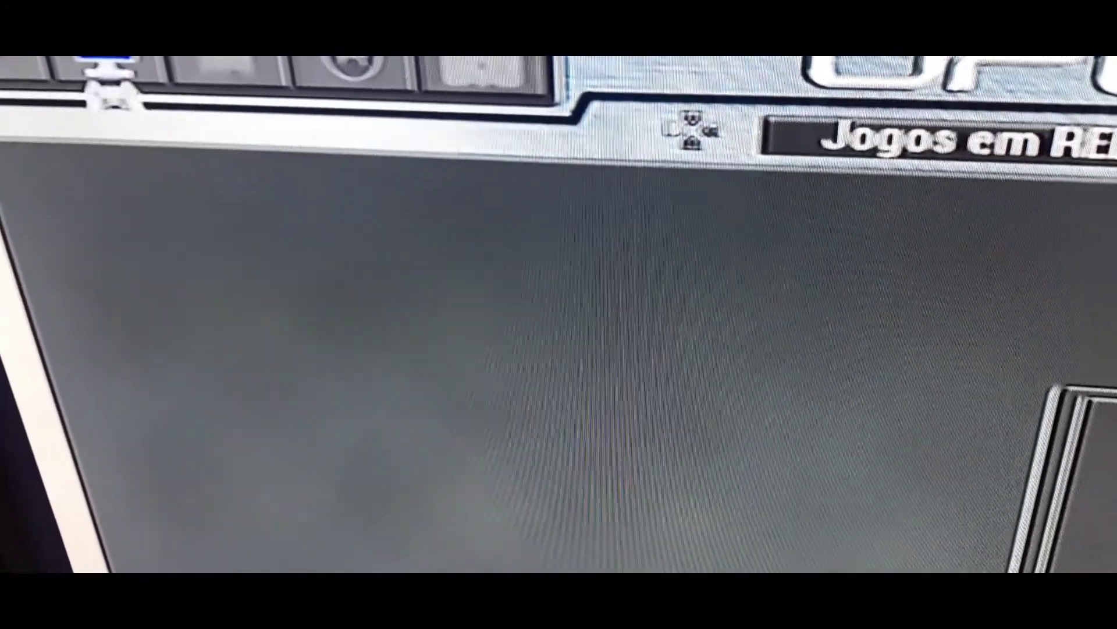
key(Right)
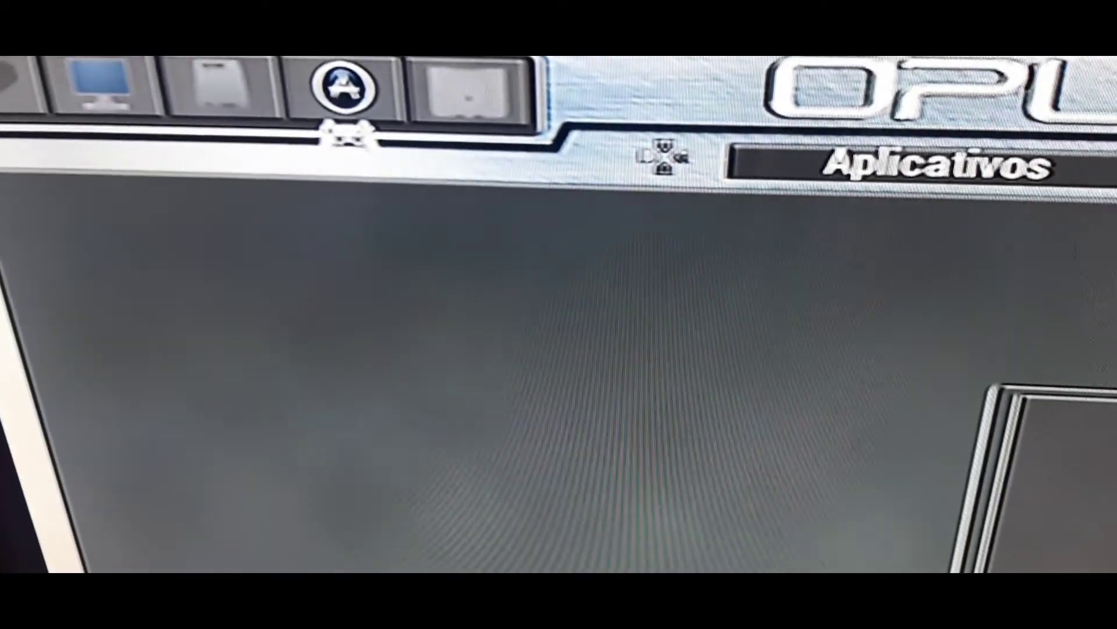
Check OPL's USB and HDD game sections, and browse the USB game list from Black PT-BR to Dead to Rights II.
key(Left)
key(Left)
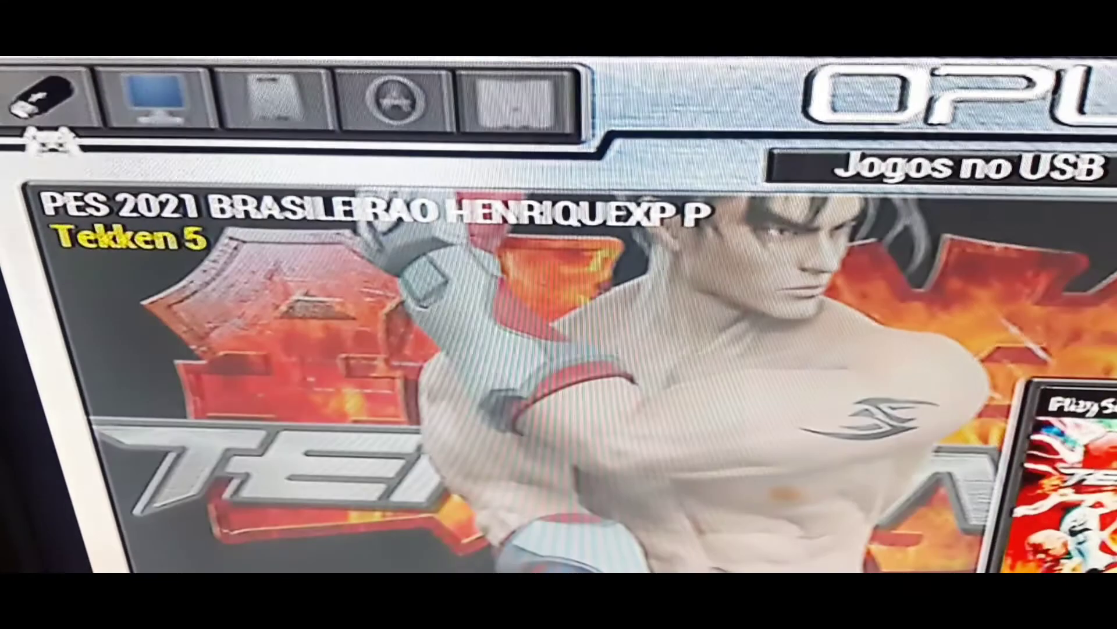
key(Right)
key(Right)
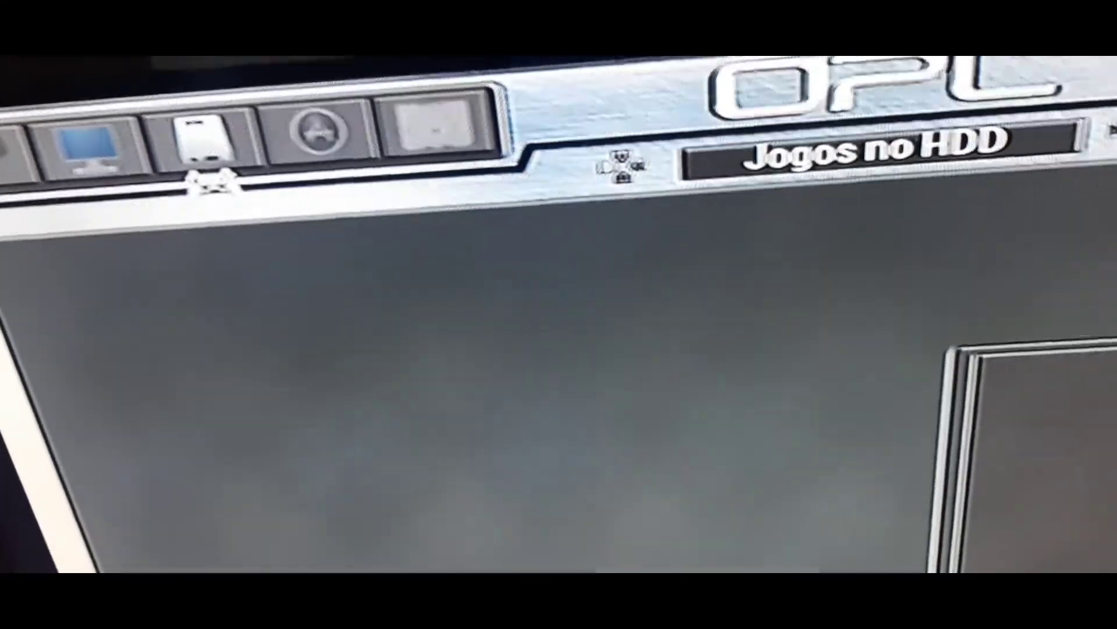
key(Left)
key(Left)
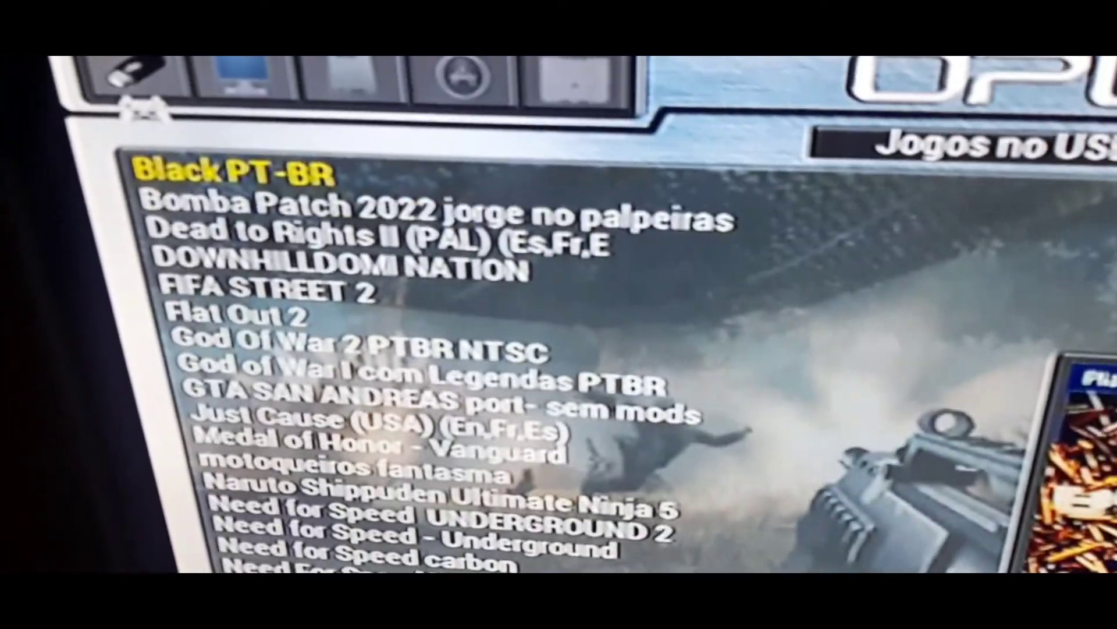
key(Down)
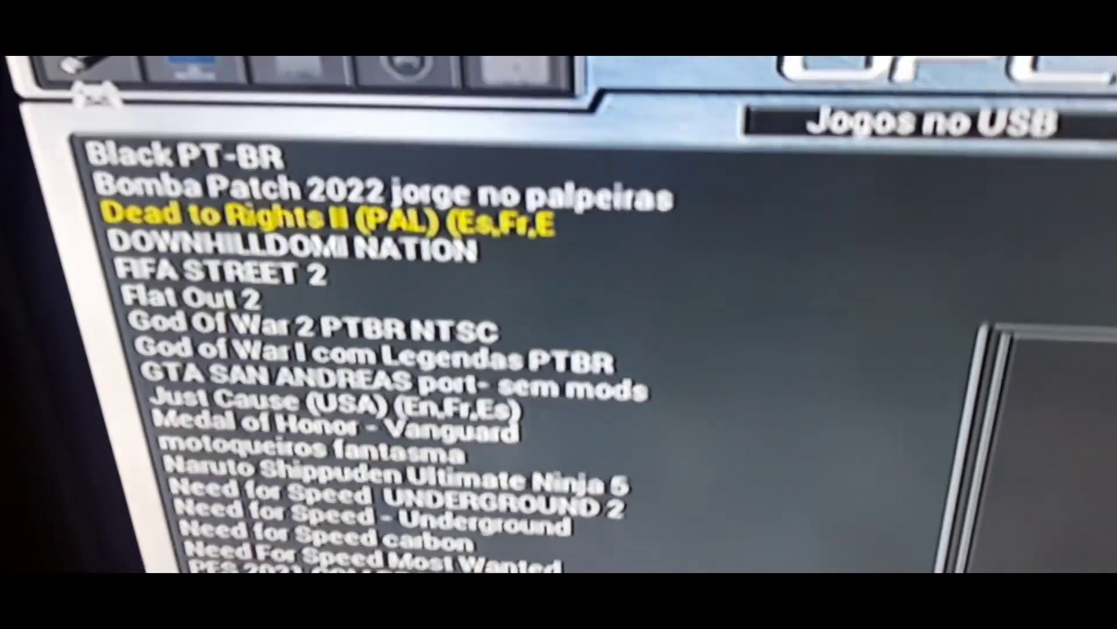
key(Up)
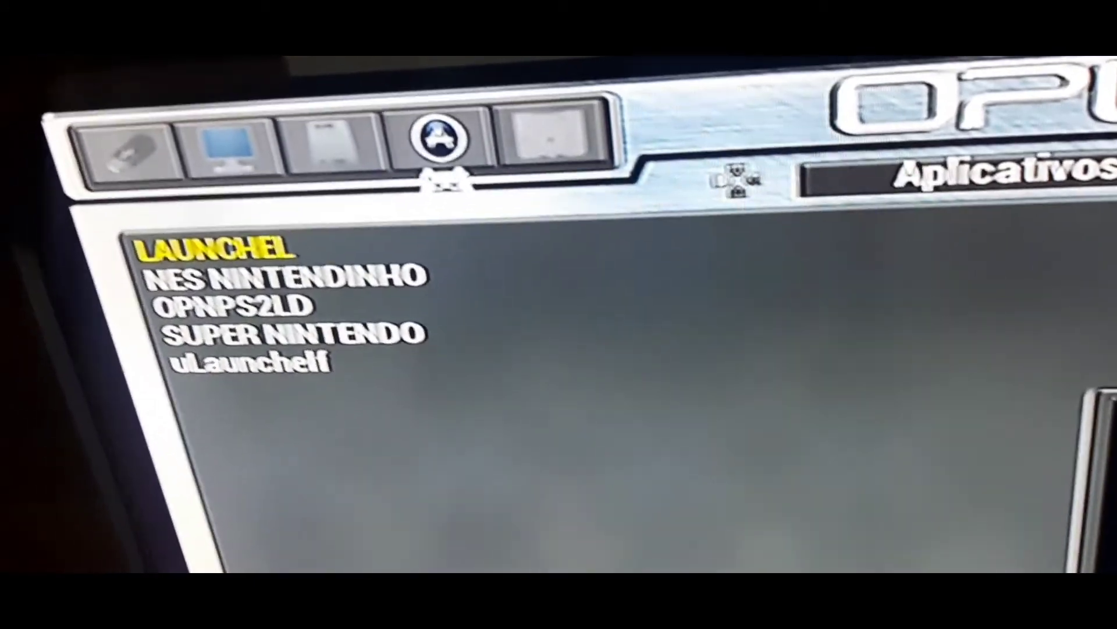
Browse the Aplicativos entries from LAUNCHEL to uLaunchelf, and check the Dino Crisis artwork in the neighbouring section.
key(Down)
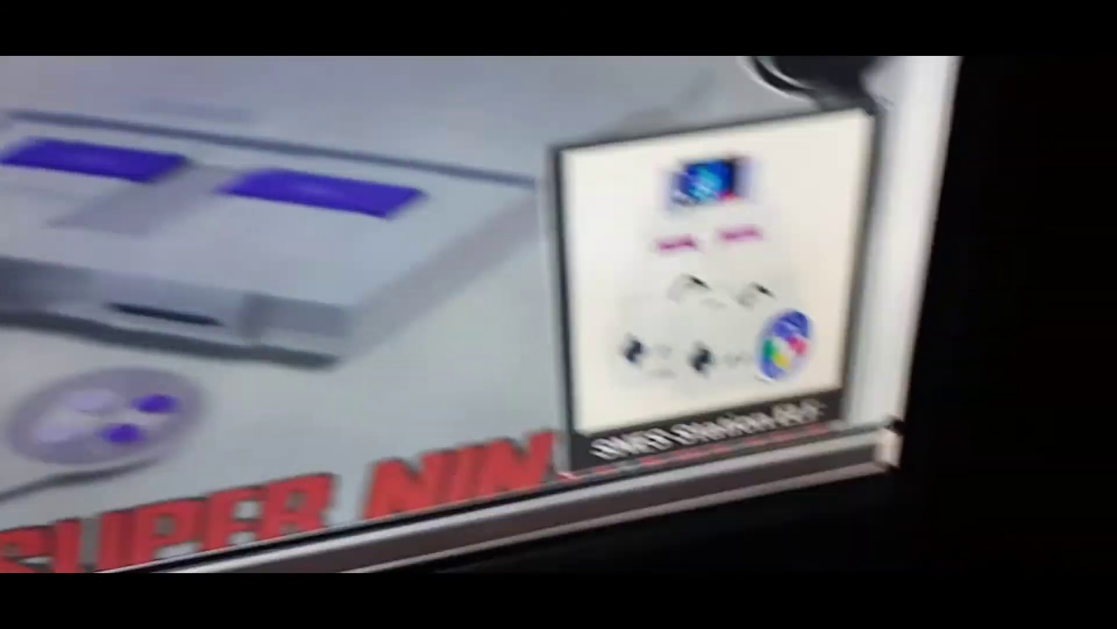
key(Down)
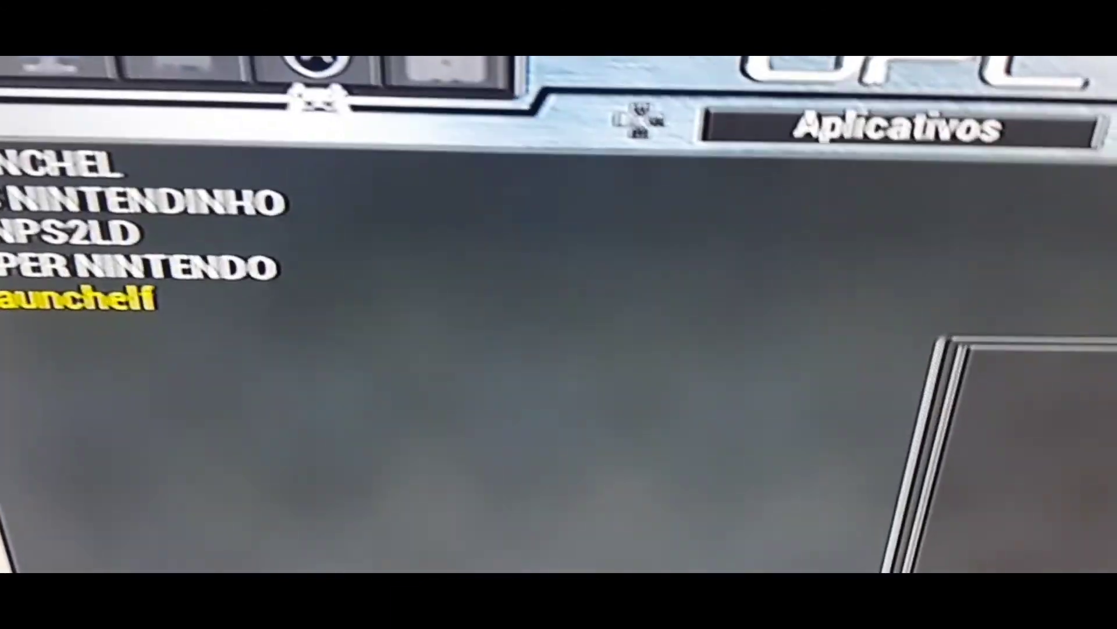
key(Right)
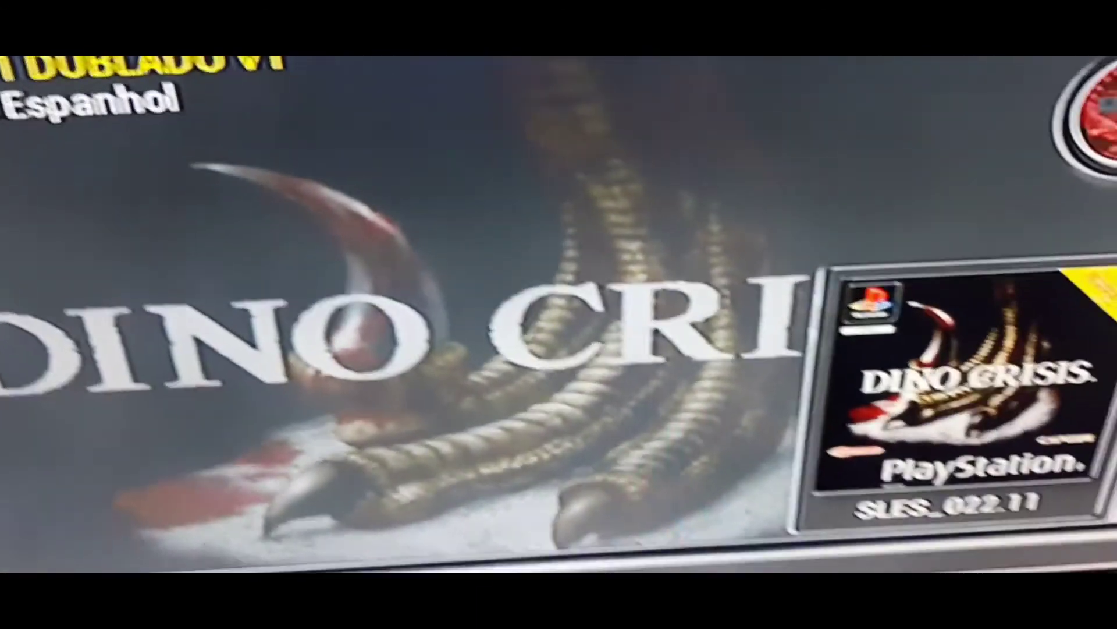
key(Down)
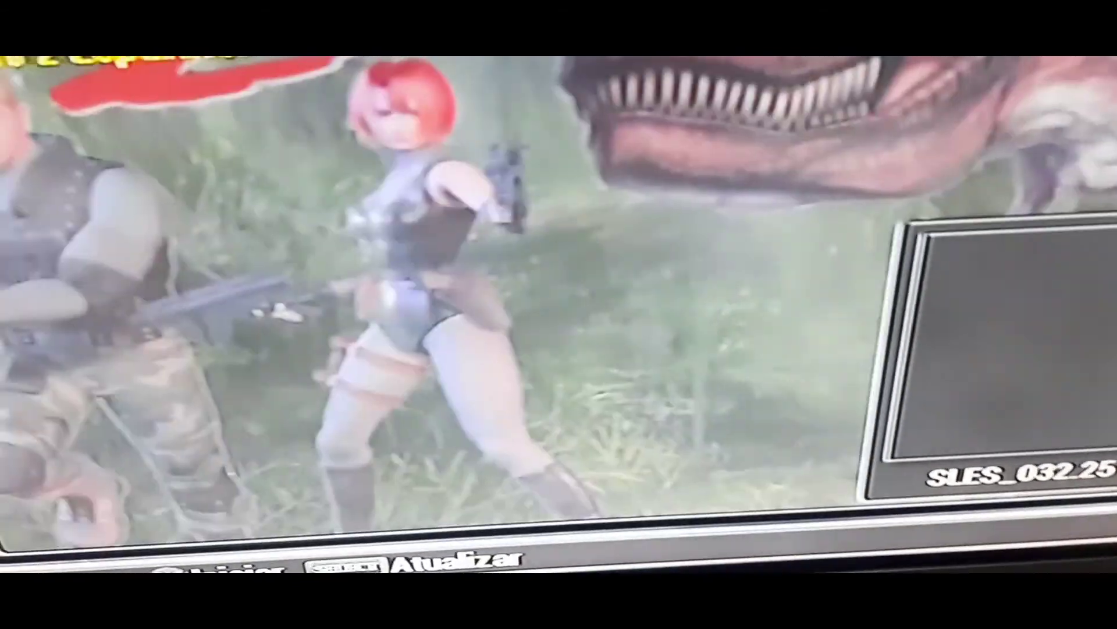